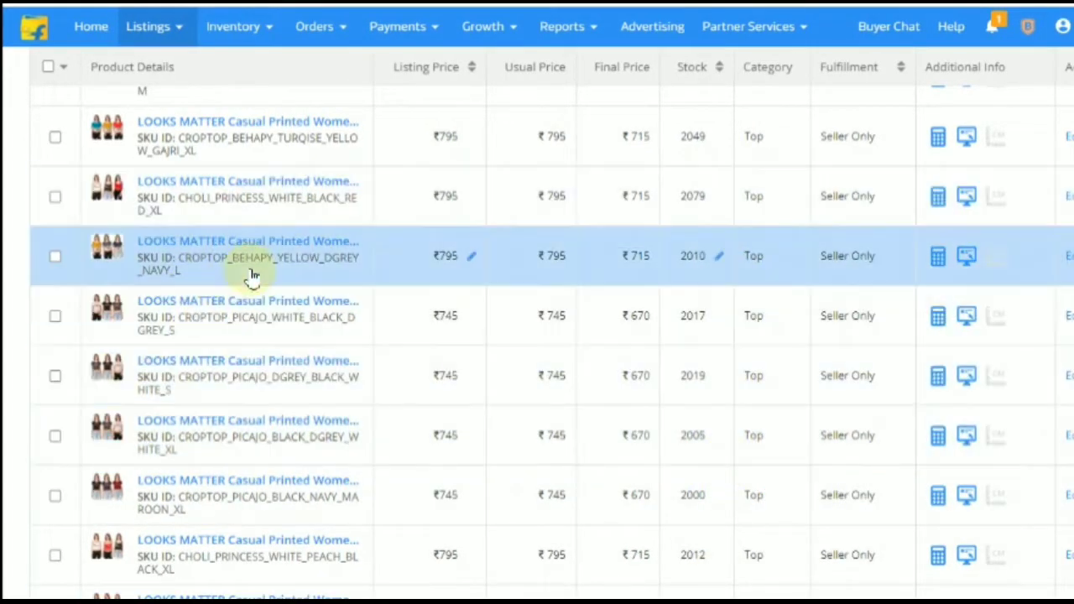
Open the My Listings overview and review the bulk product edit requests under Add New Listings.
mouse_move(175, 38)
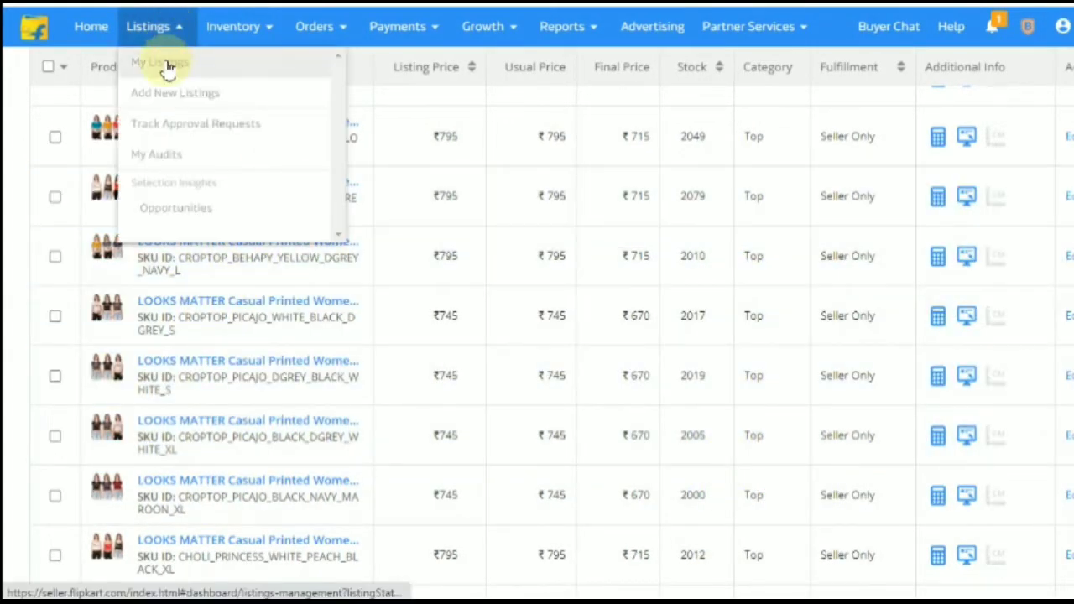
click(155, 65)
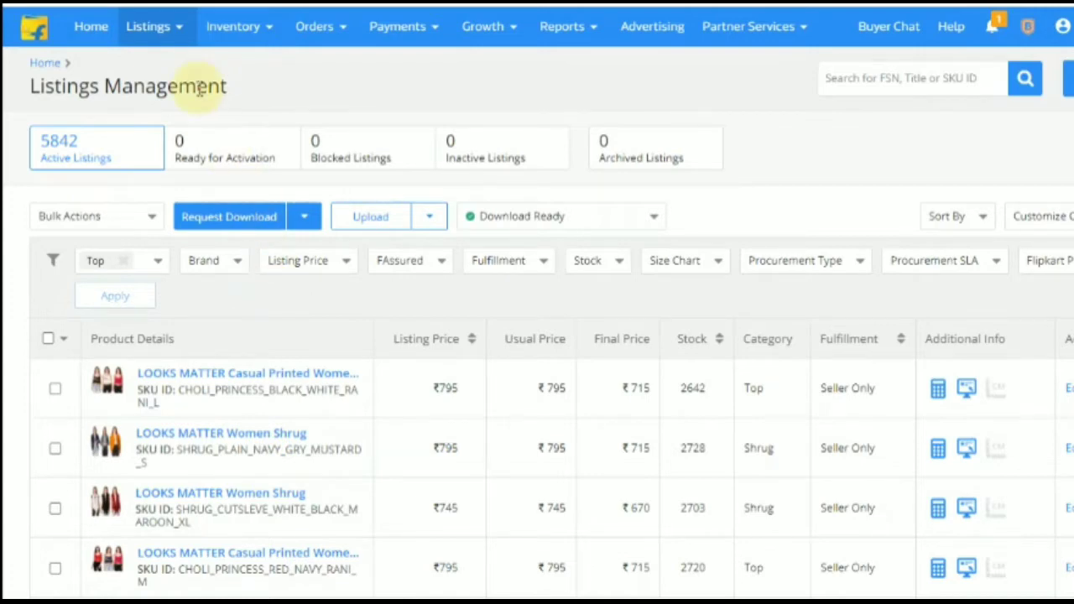
mouse_move(181, 32)
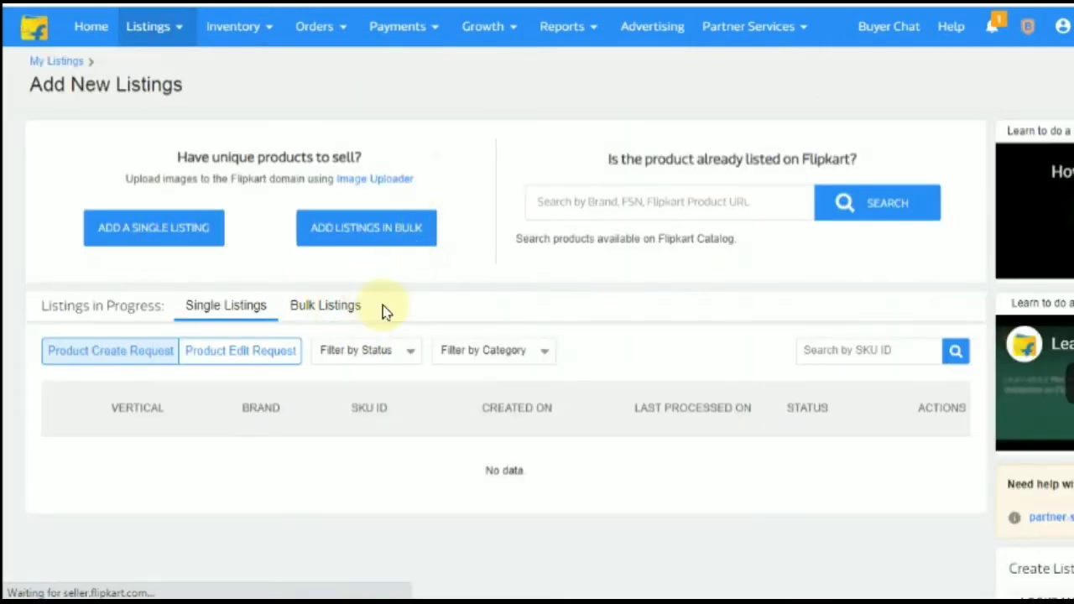
click(381, 308)
scroll(271, 293, down, 2)
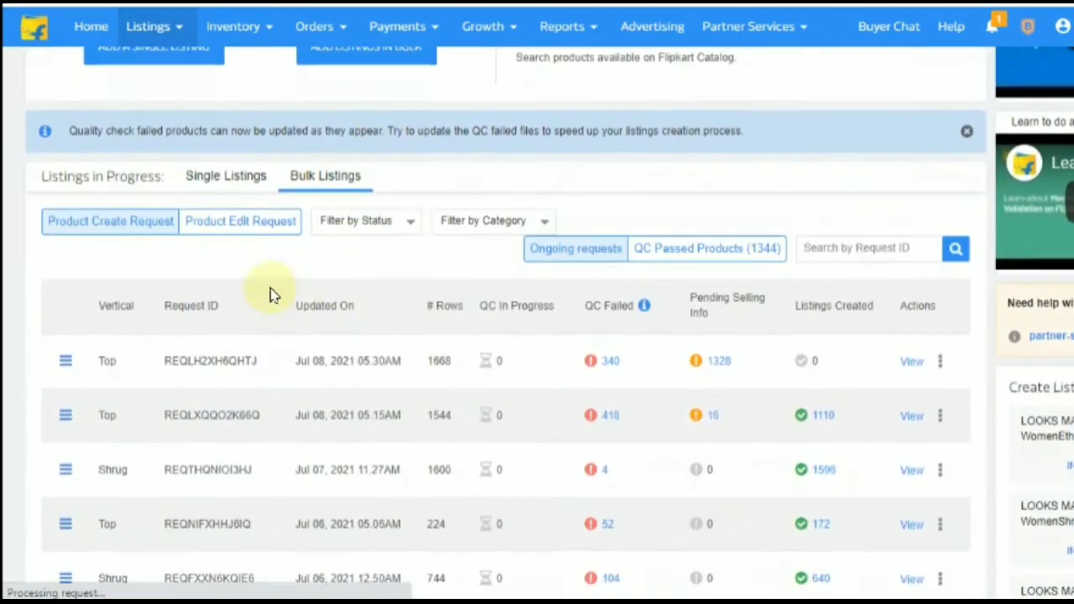
click(241, 229)
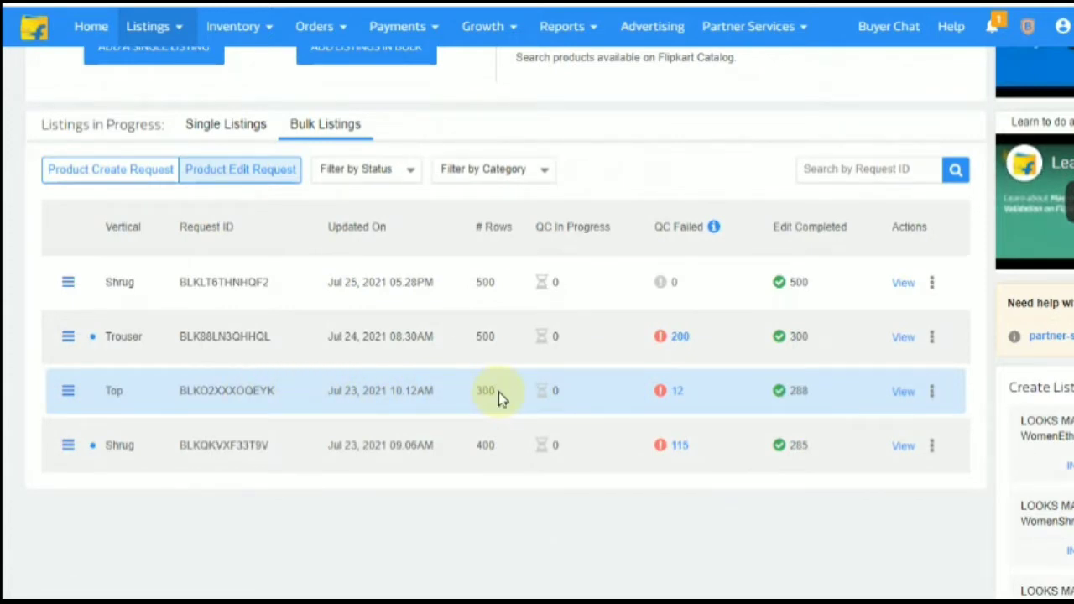
scroll(342, 266, up, 2)
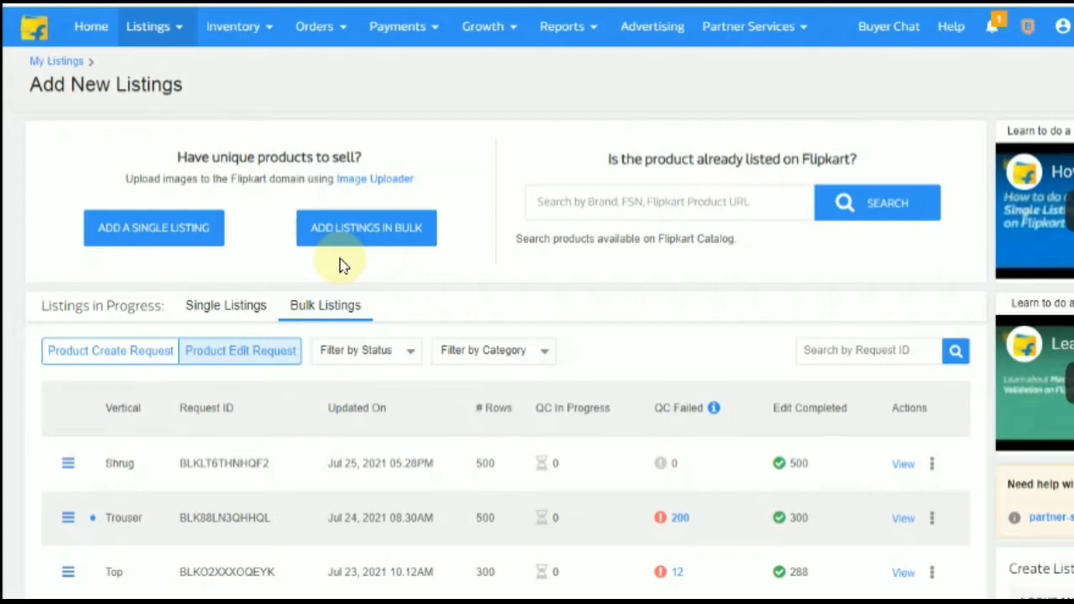
Return to My Listings and filter the active listings by the category Top, searching the categories for "top".
mouse_move(190, 42)
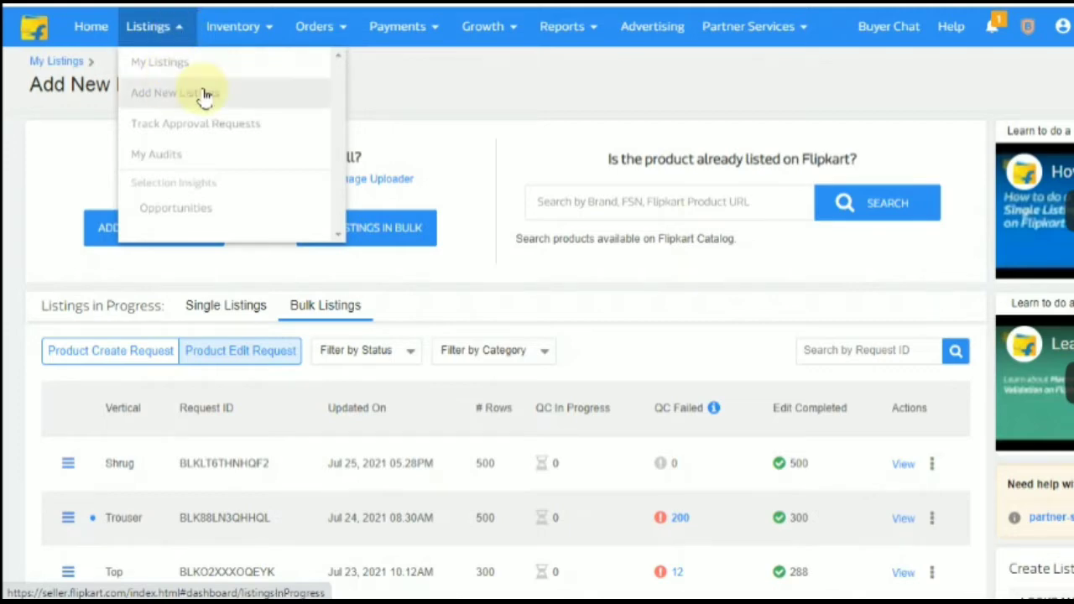
click(159, 66)
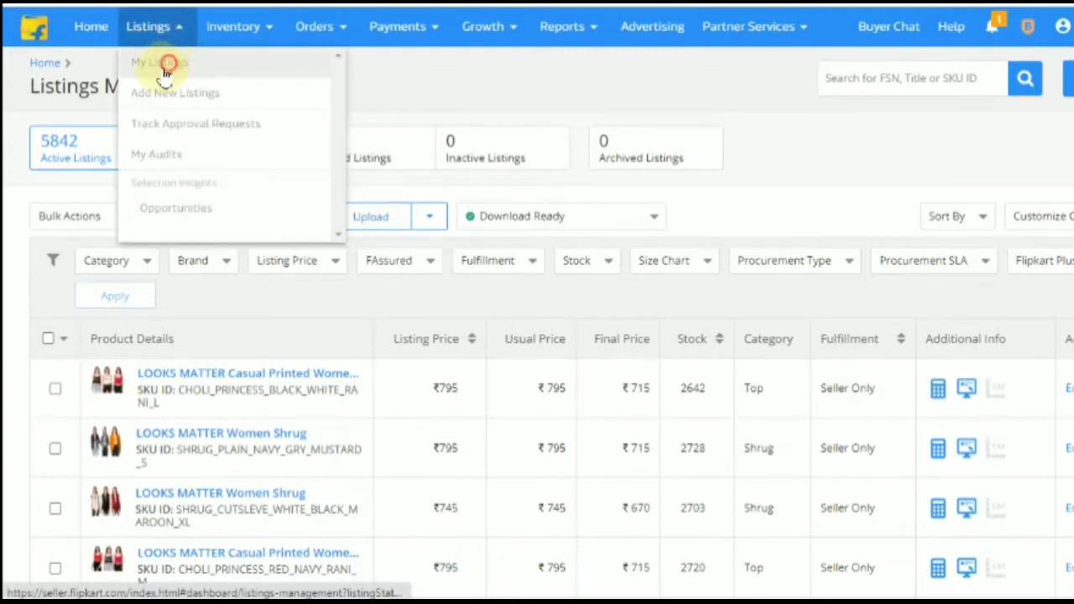
click(148, 265)
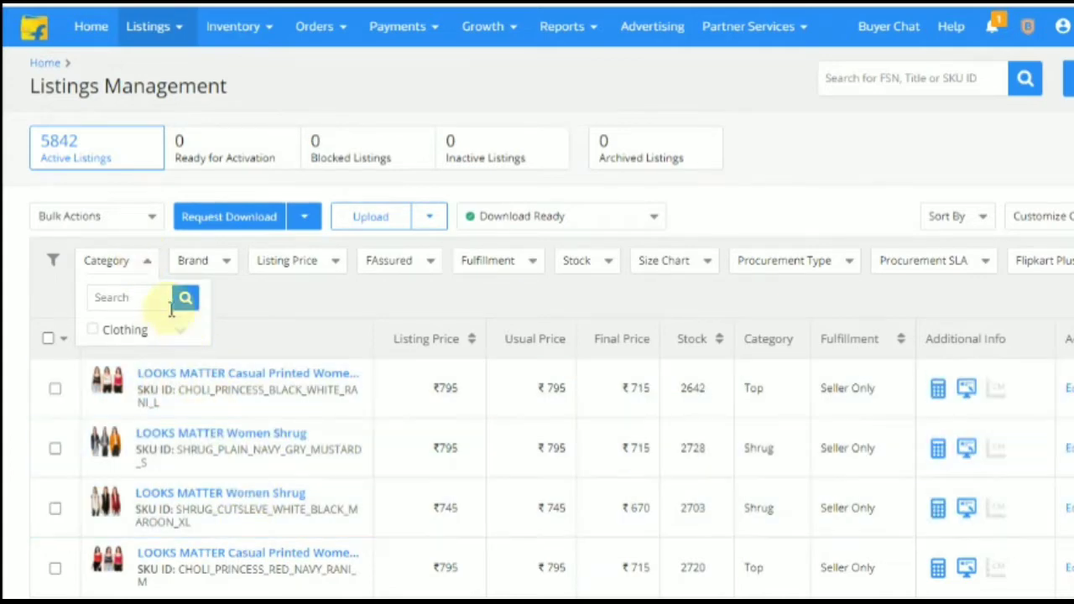
click(141, 297)
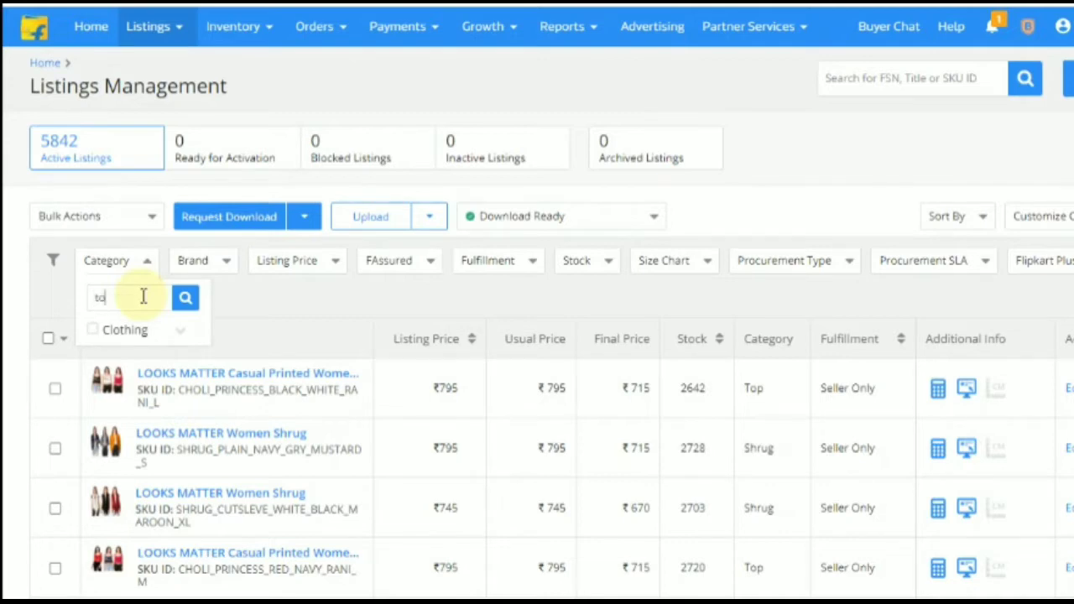
text(p)
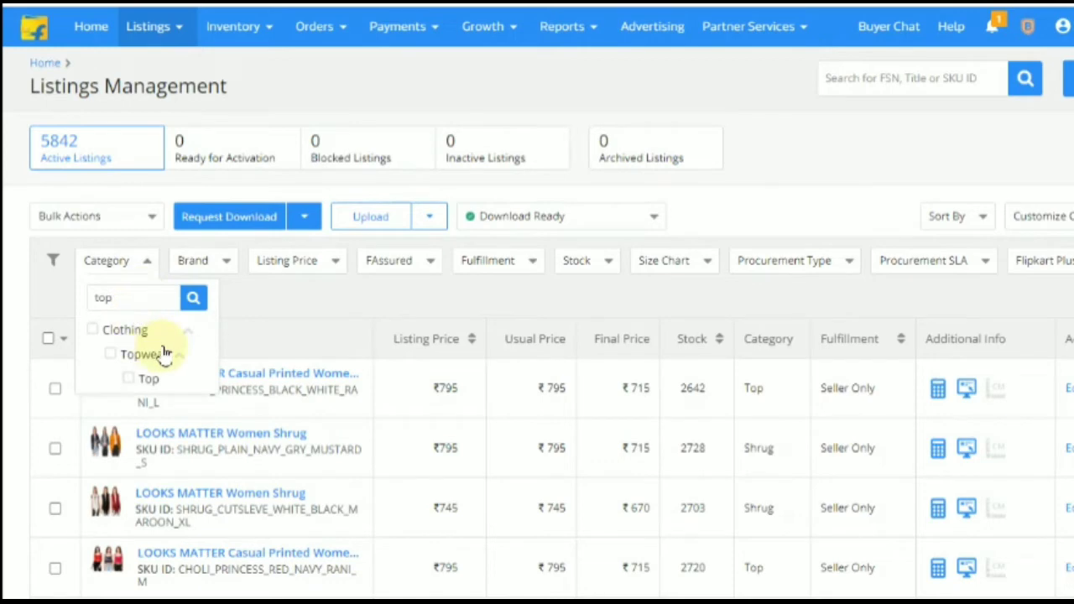
scroll(165, 354, down, 1)
click(127, 287)
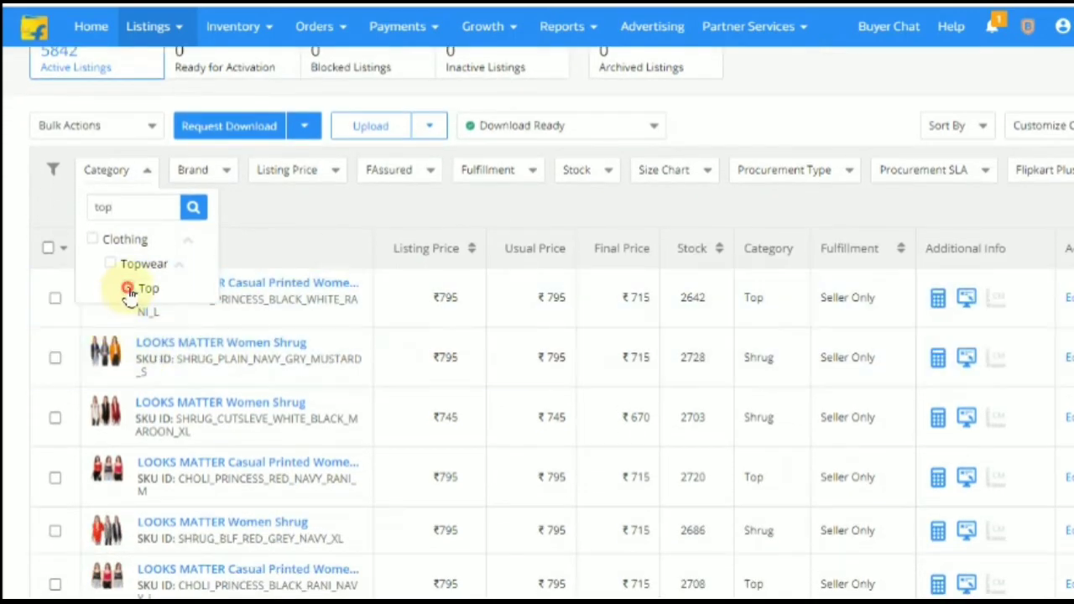
click(260, 211)
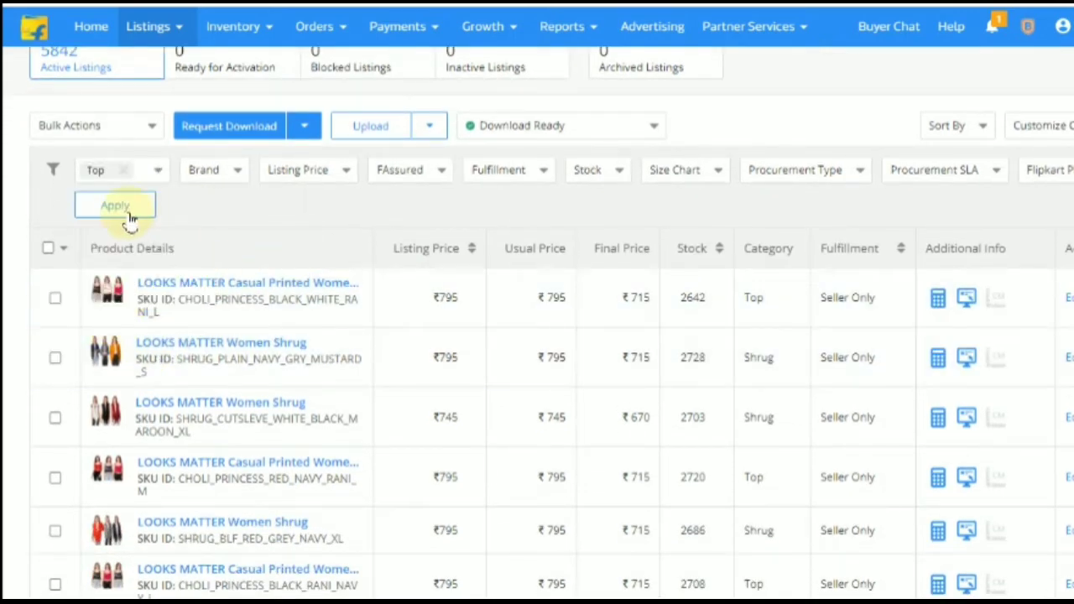
click(118, 206)
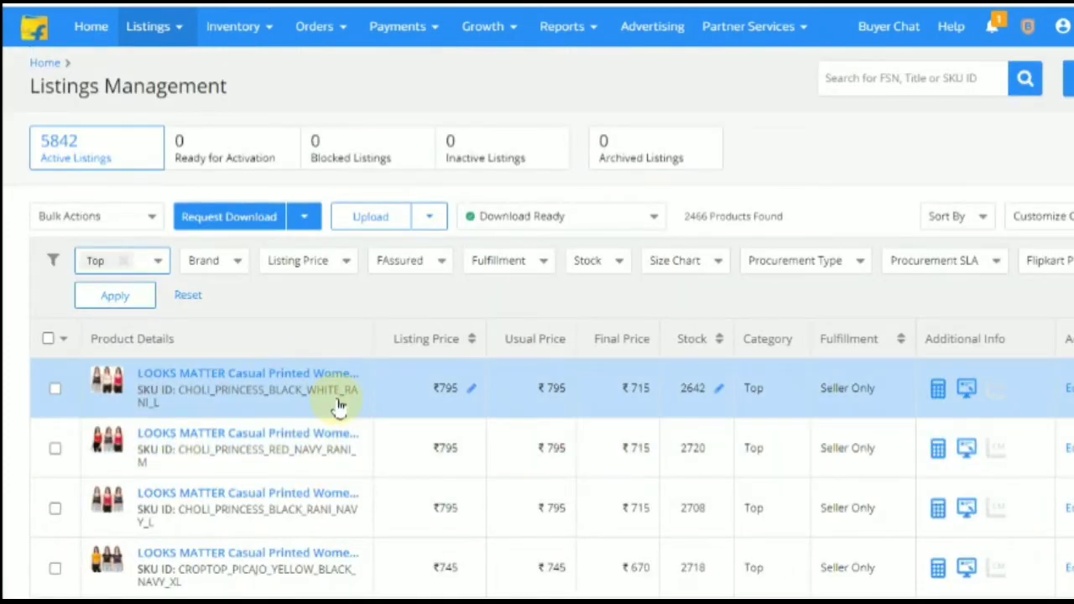
Set the filtered listings table to show 100 items per page.
scroll(338, 407, down, 5)
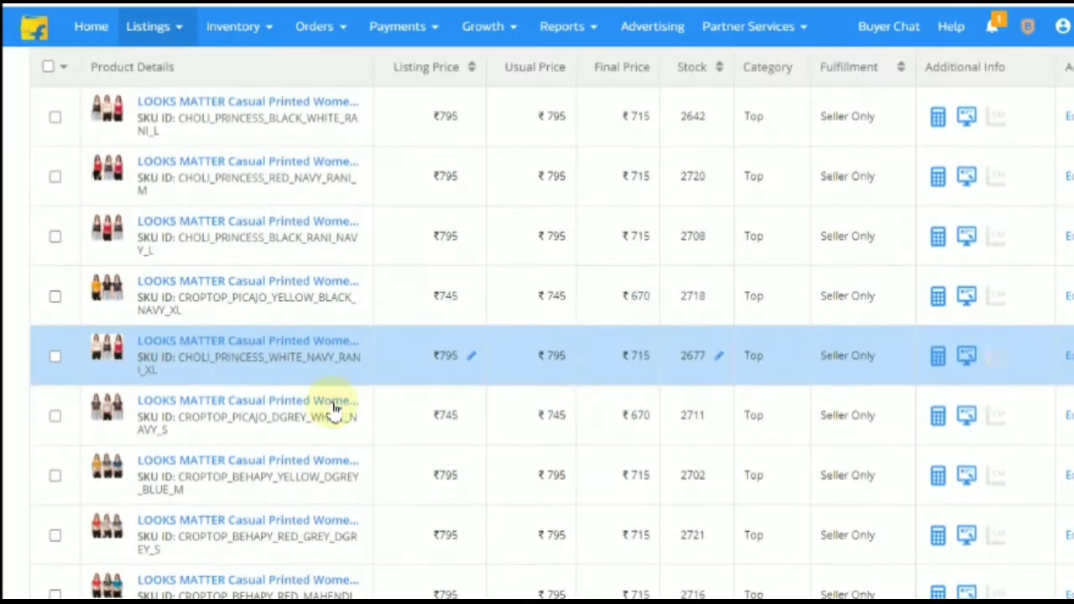
click(808, 557)
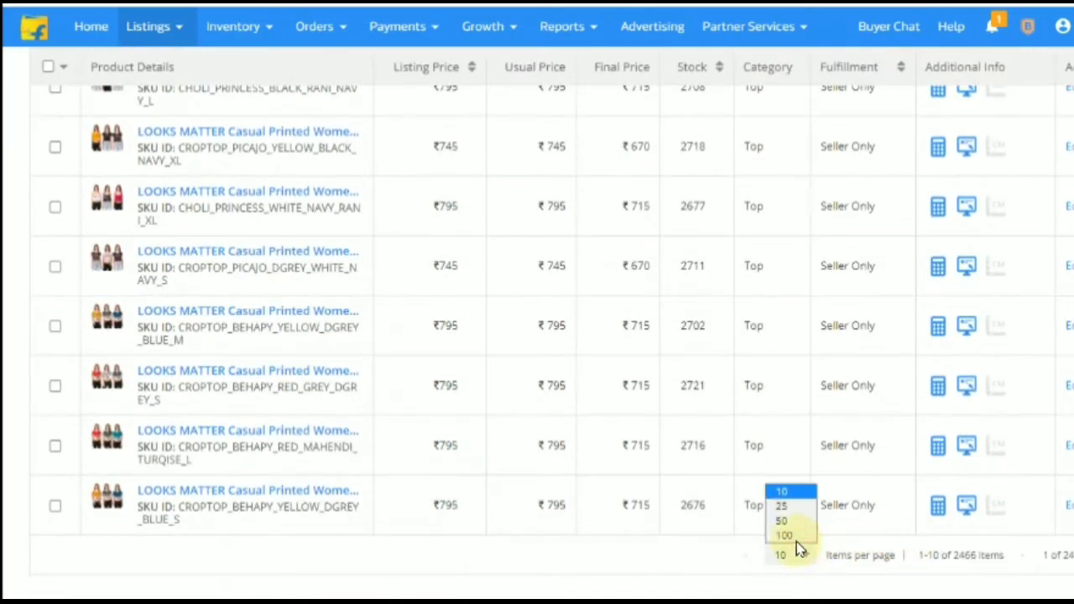
click(796, 538)
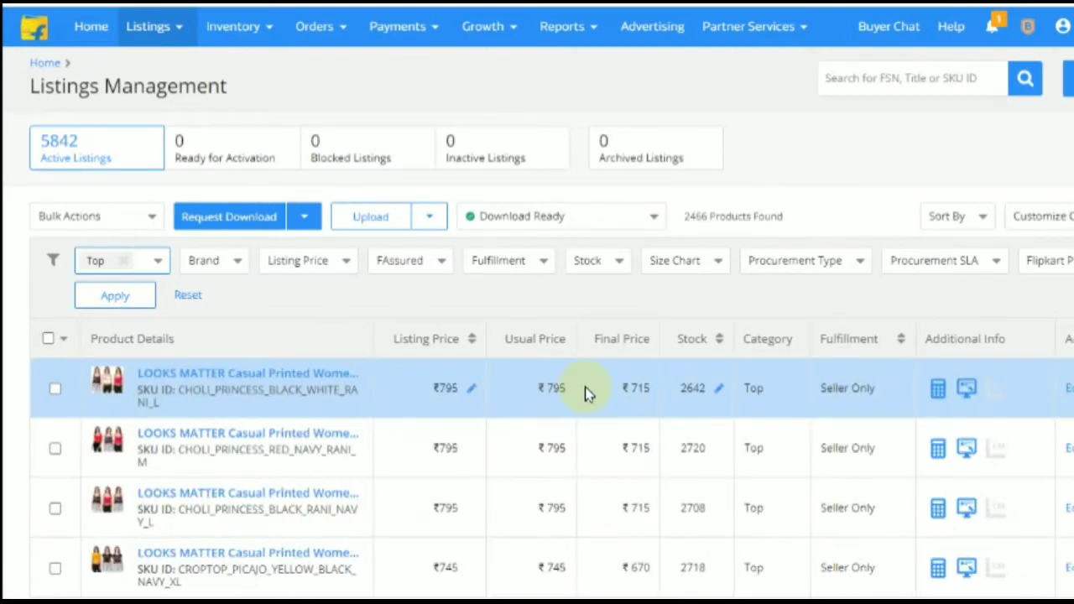
Page forward through the Top listings to the fourth results page and select all products on it.
scroll(587, 394, down, 10)
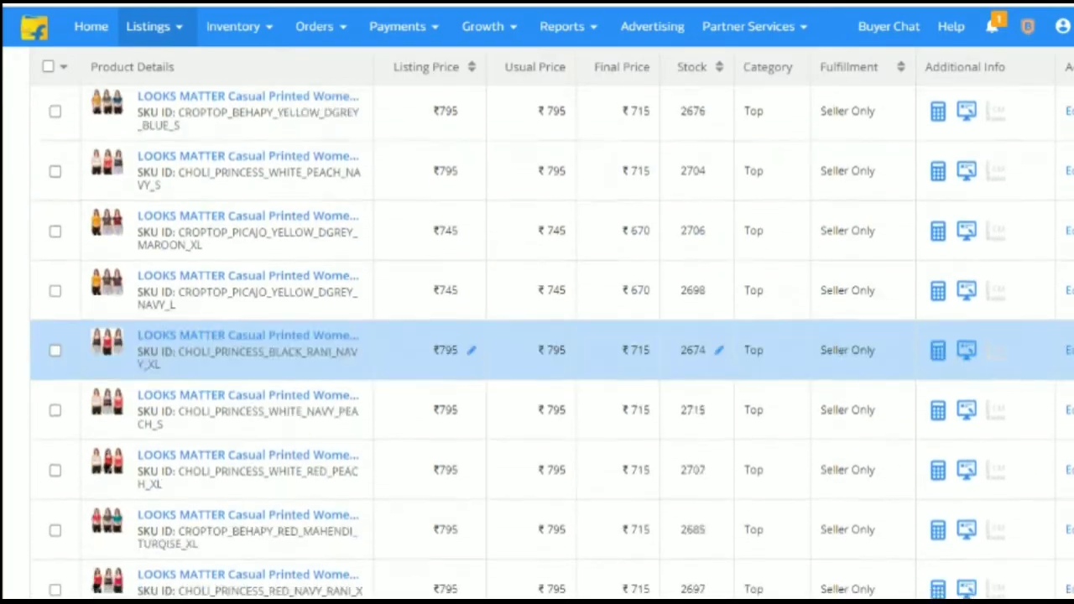
scroll(537, 350, down, 10)
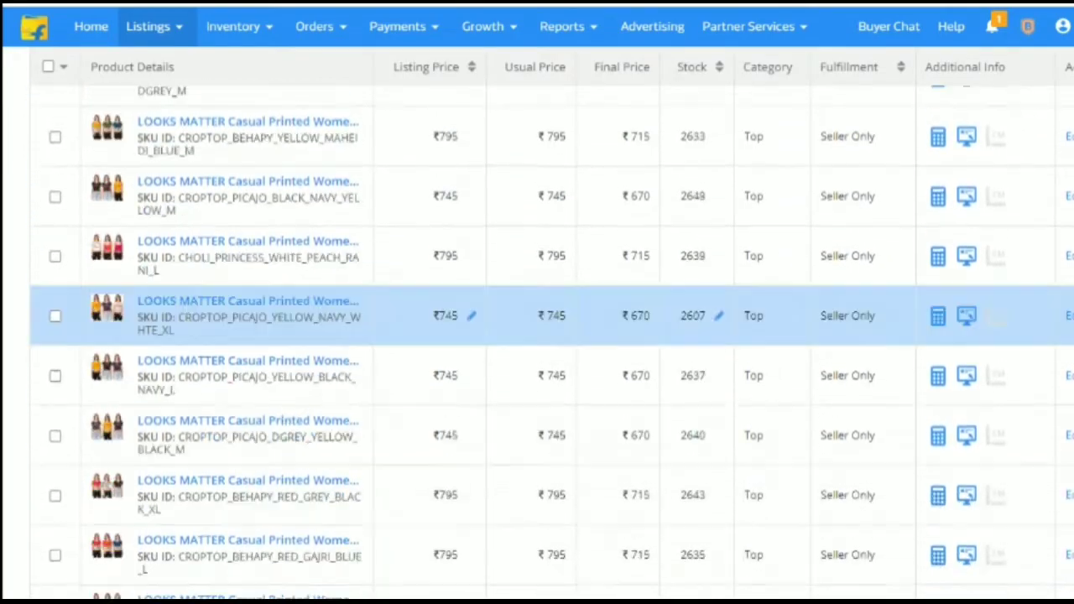
scroll(537, 336, down, 10)
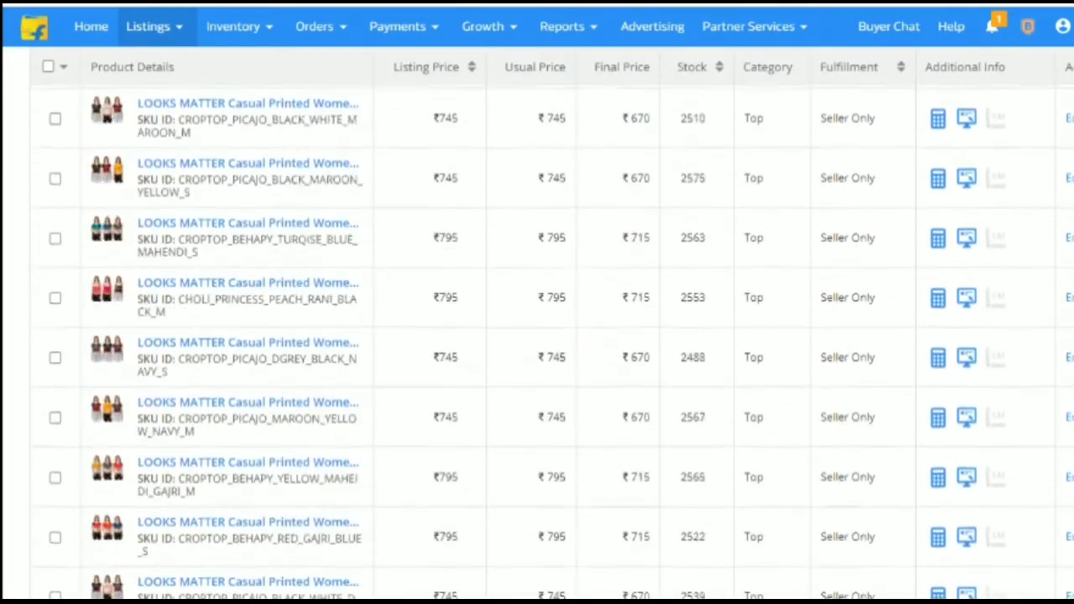
scroll(537, 508, down, 10)
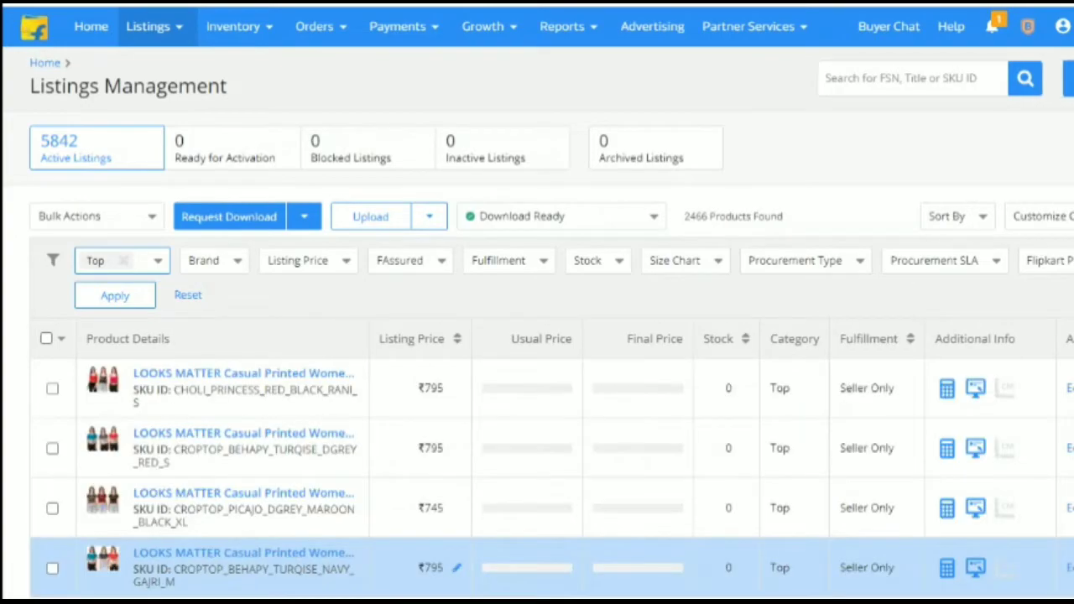
scroll(537, 353, down, 15)
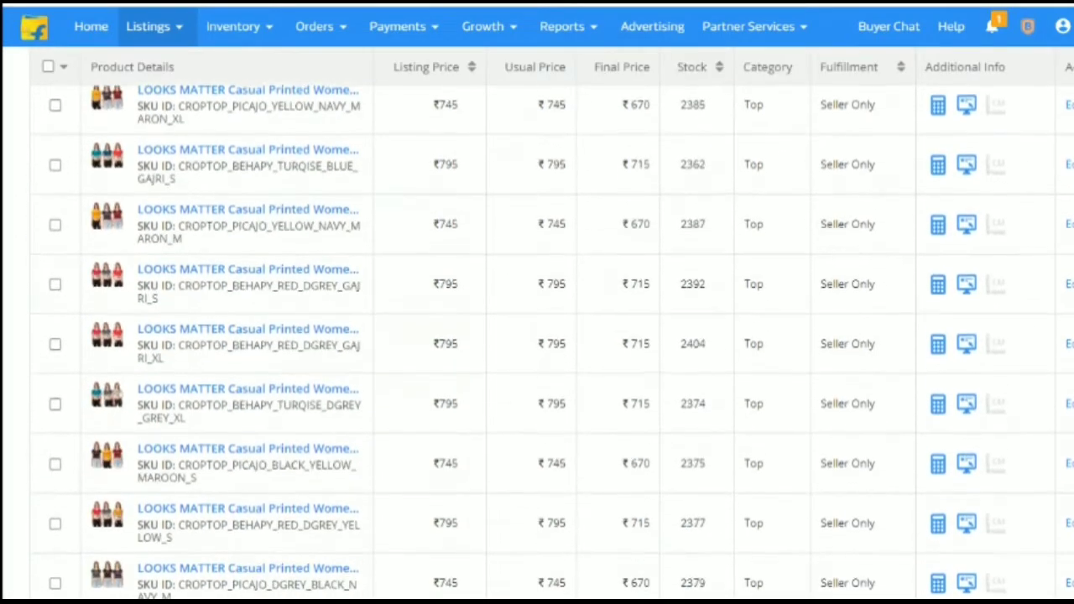
scroll(537, 336, down, 10)
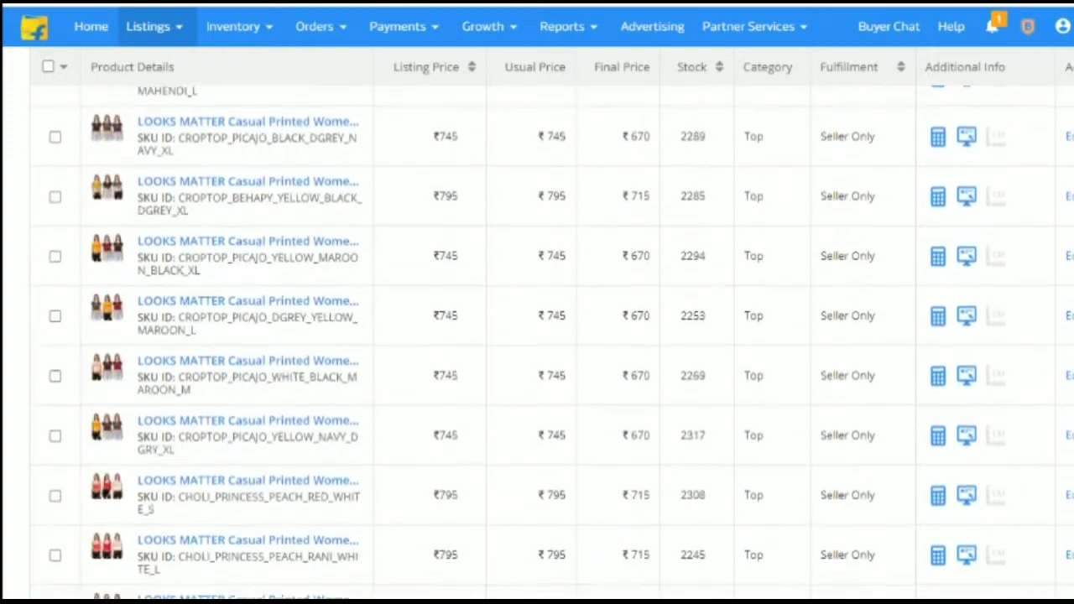
scroll(537, 335, down, 10)
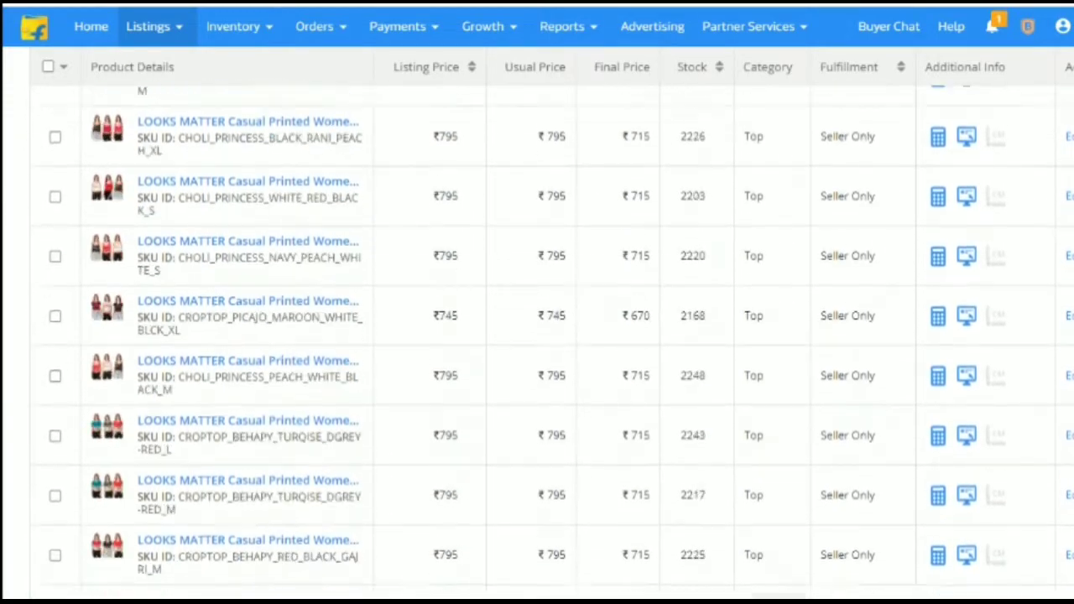
scroll(537, 335, down, 1)
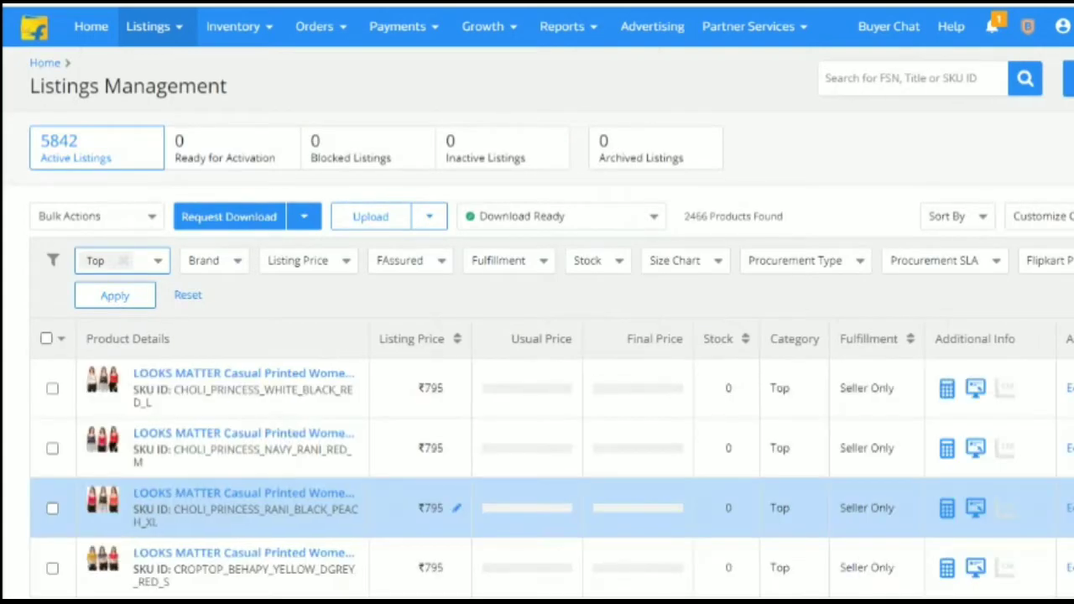
scroll(537, 336, down, 10)
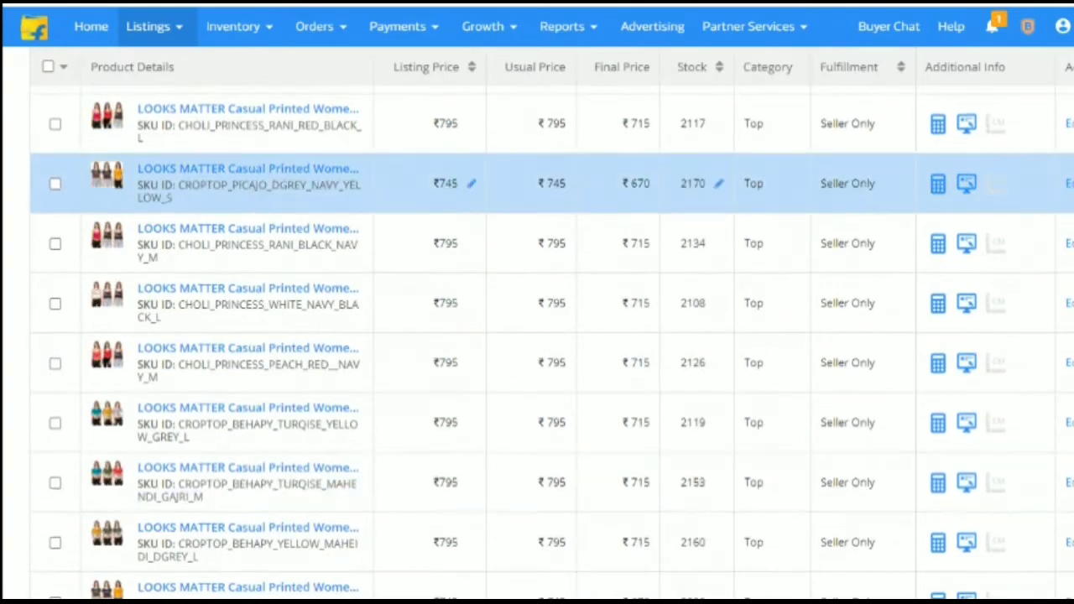
scroll(537, 339, down, 15)
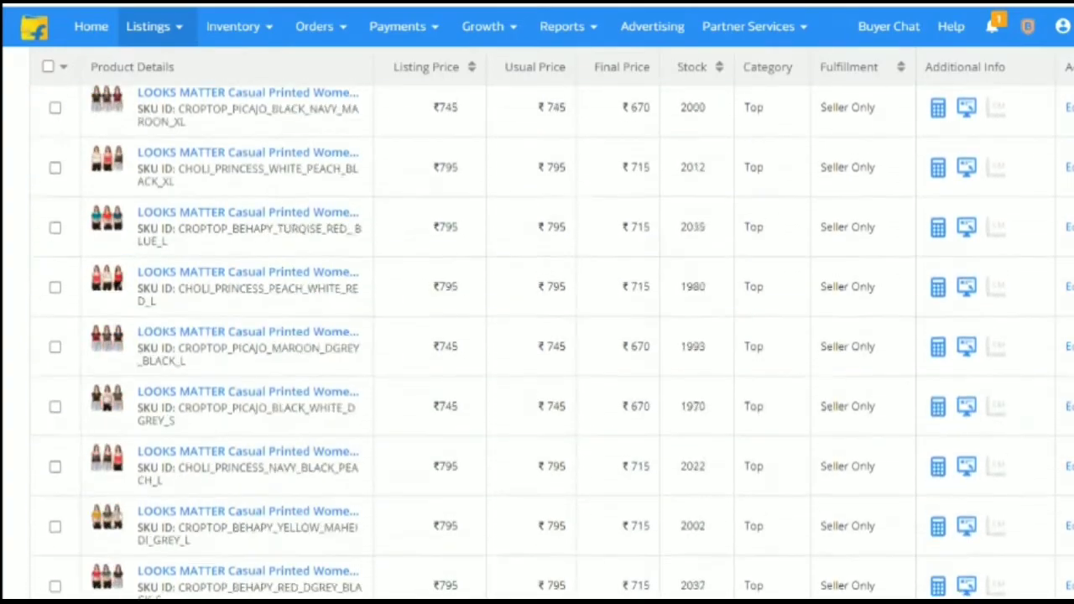
scroll(537, 339, down, 15)
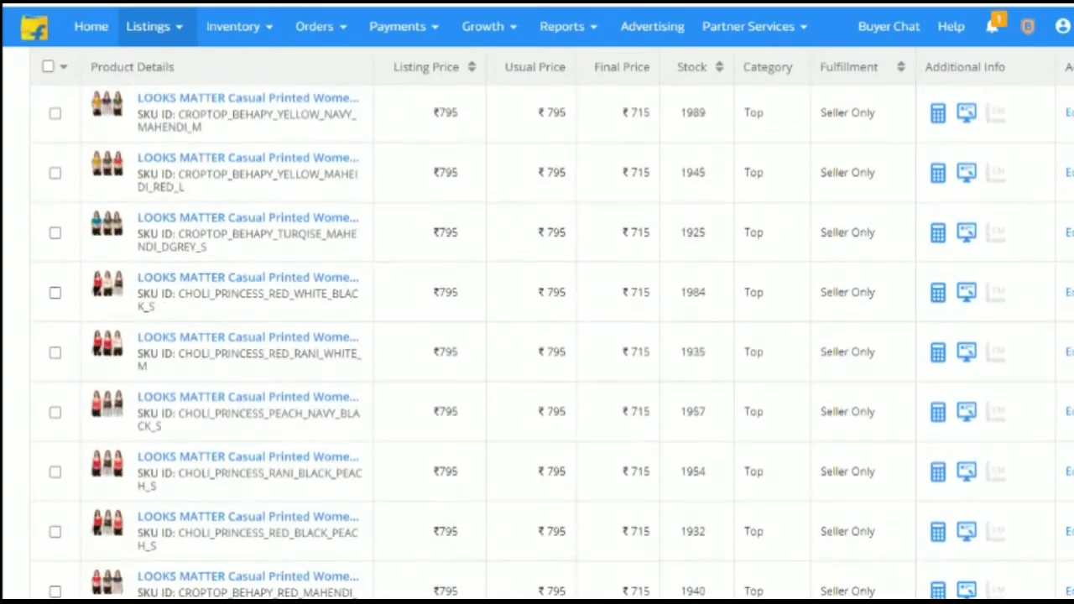
scroll(587, 478, down, 1)
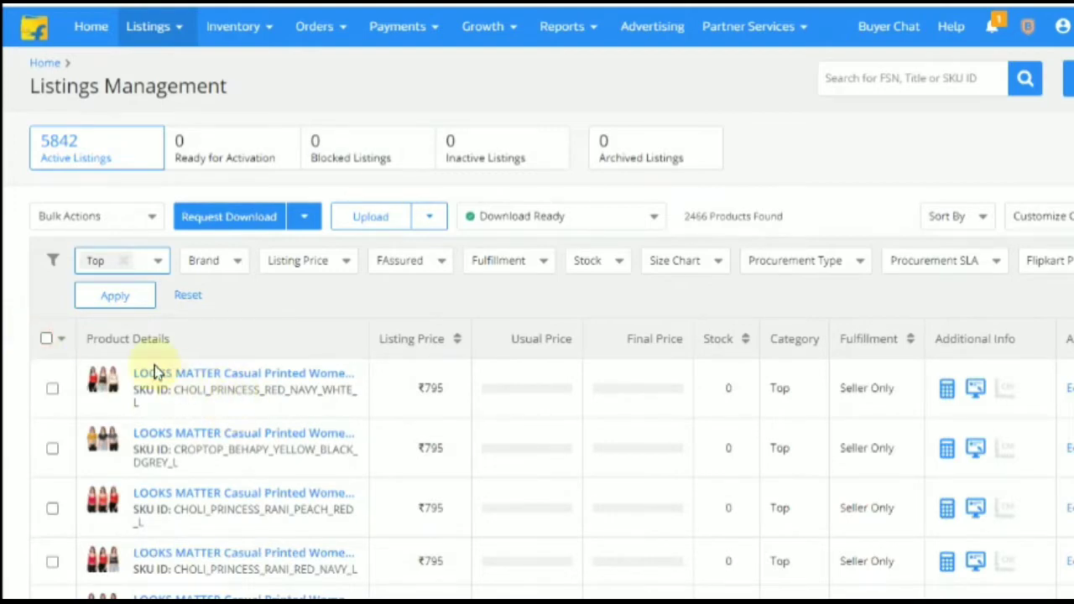
click(46, 340)
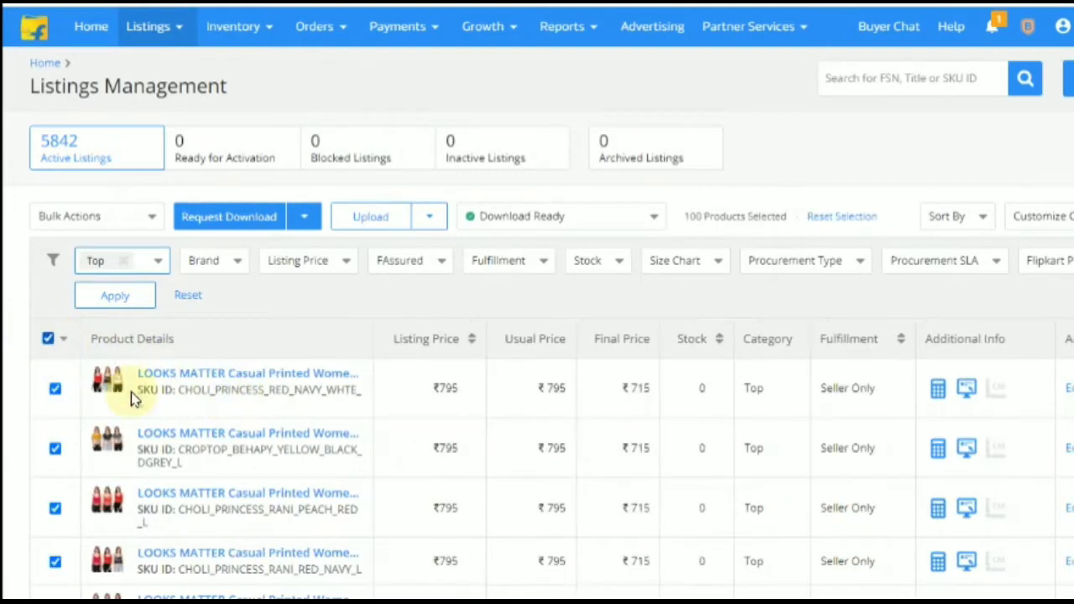
Advance to the fifth results page and add all of its products to the current selection.
scroll(371, 439, down, 10)
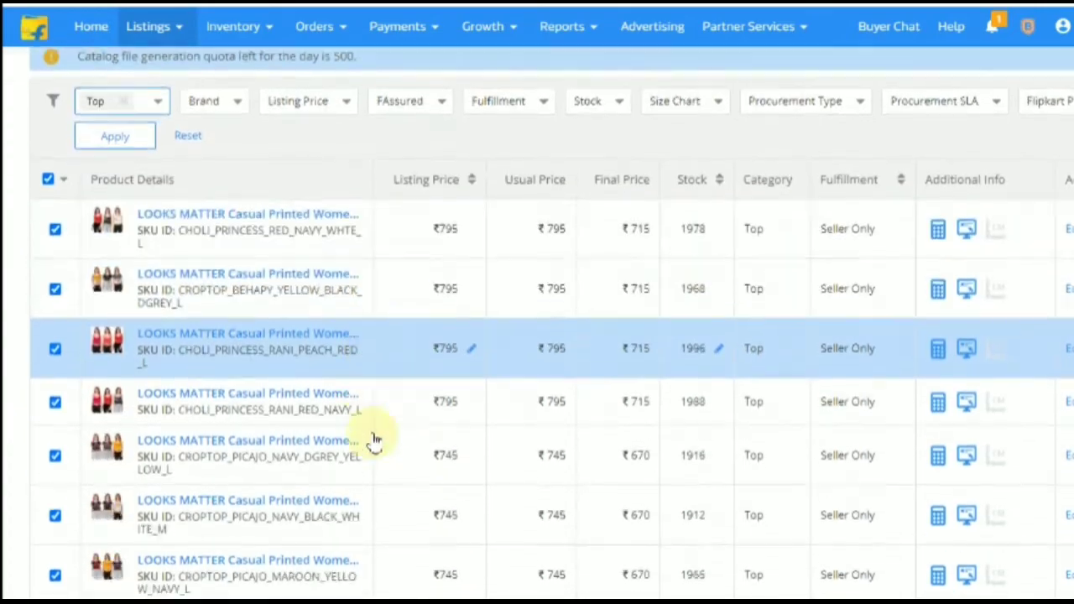
scroll(873, 504, down, 15)
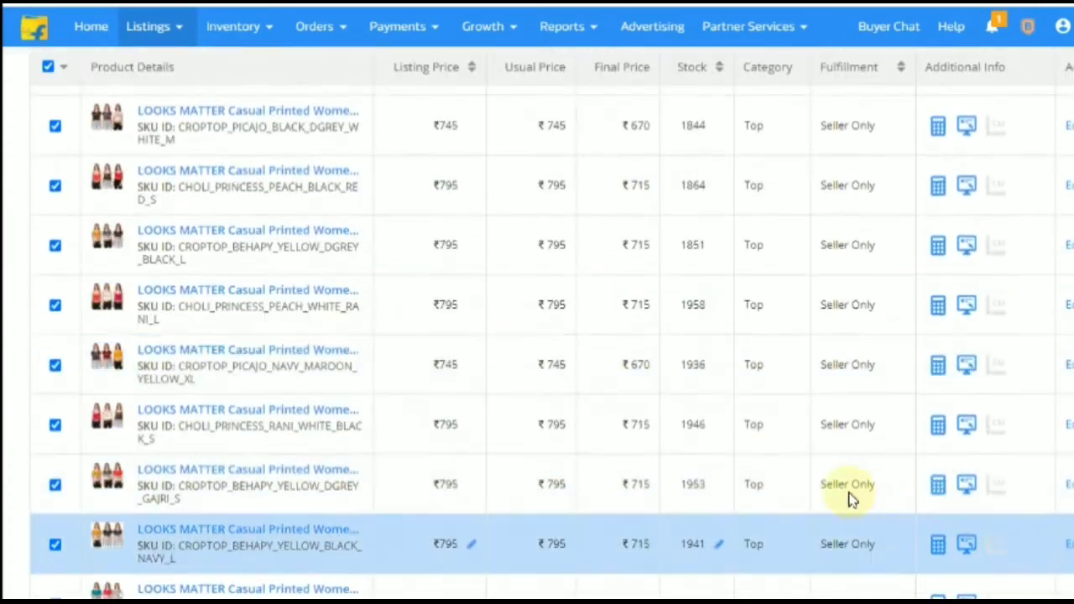
scroll(842, 488, down, 15)
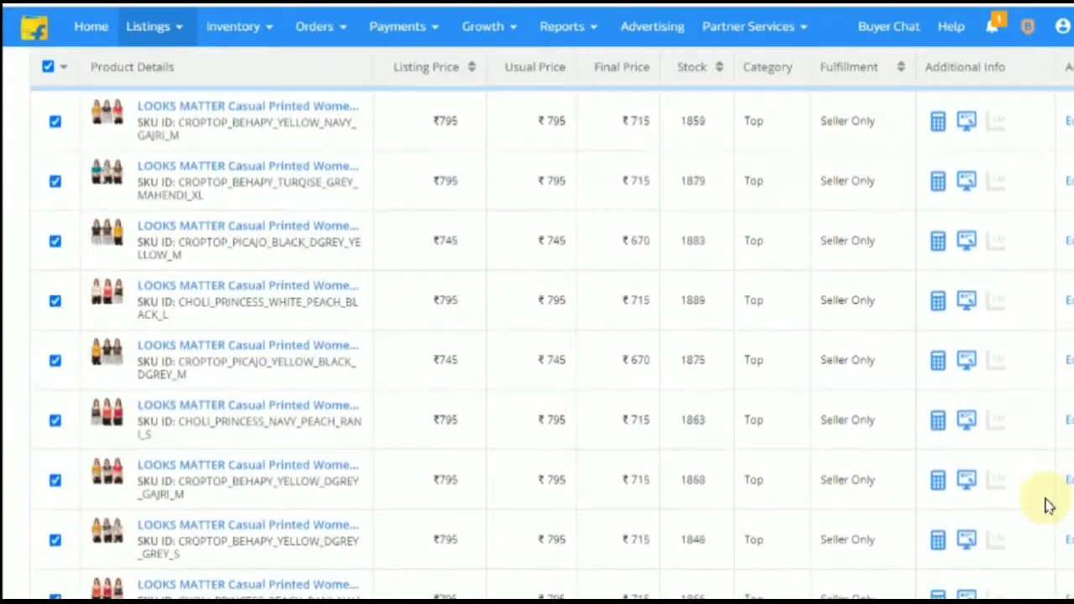
scroll(843, 503, down, 10)
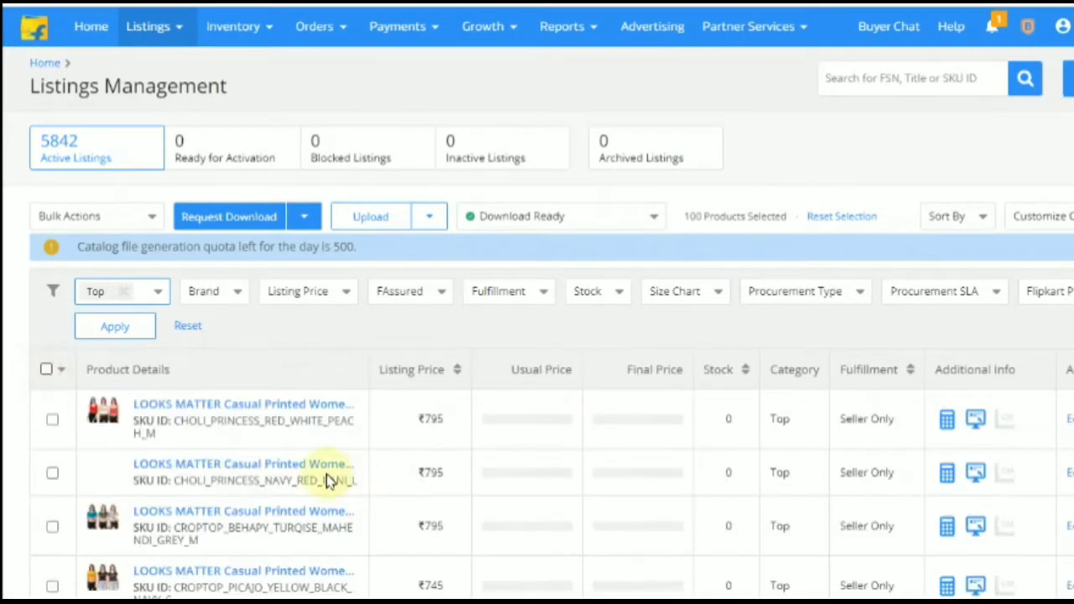
click(46, 371)
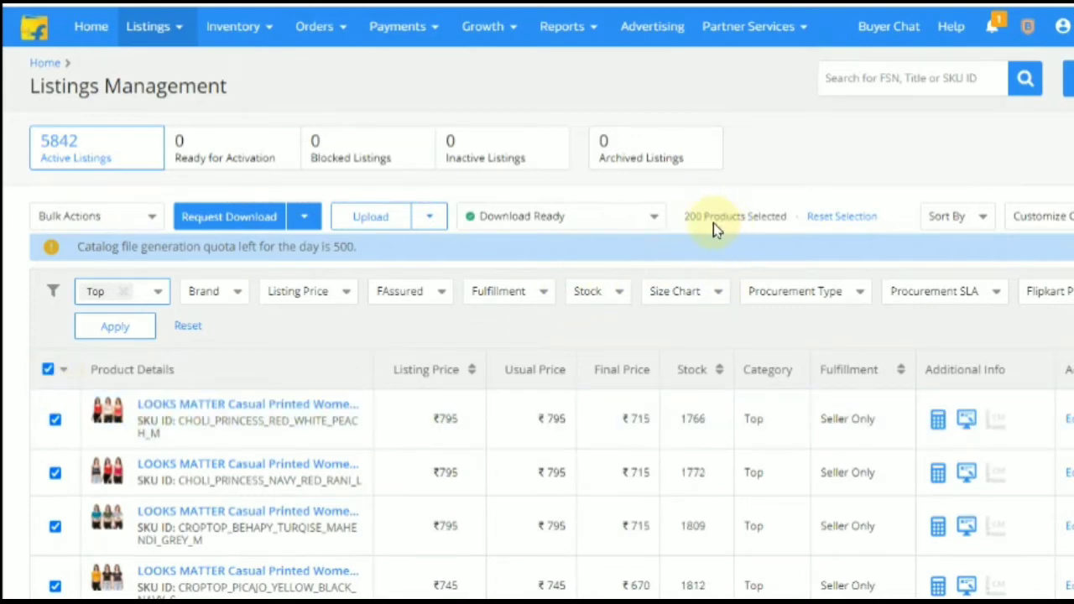
Advance the Top listings to the sixth results page and add all of its products to the selection.
scroll(899, 423, down, 10)
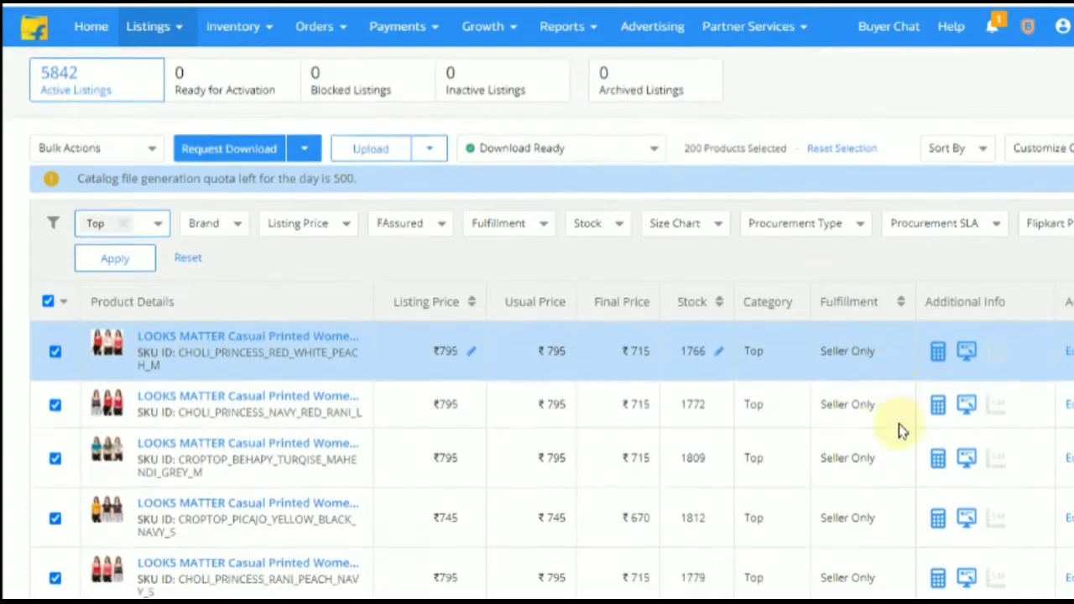
scroll(963, 430, down, 15)
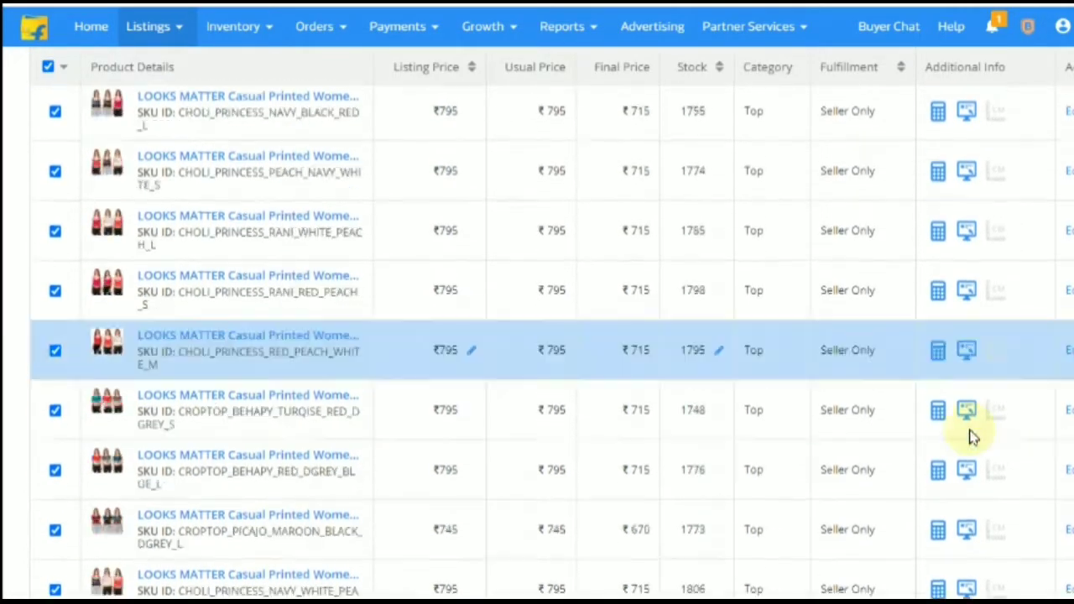
scroll(965, 419, down, 15)
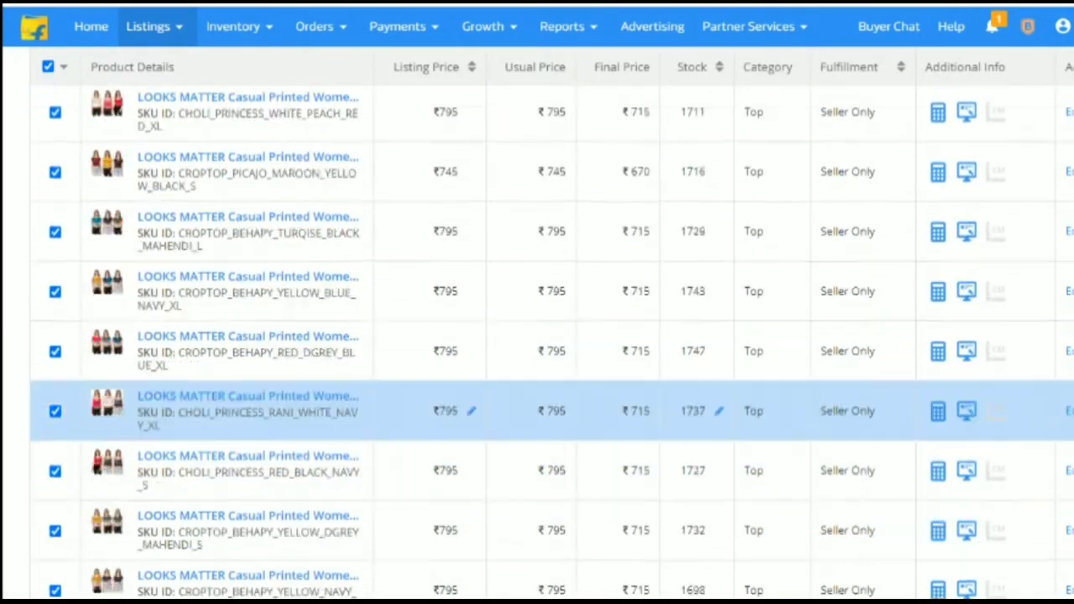
scroll(552, 341, down, 15)
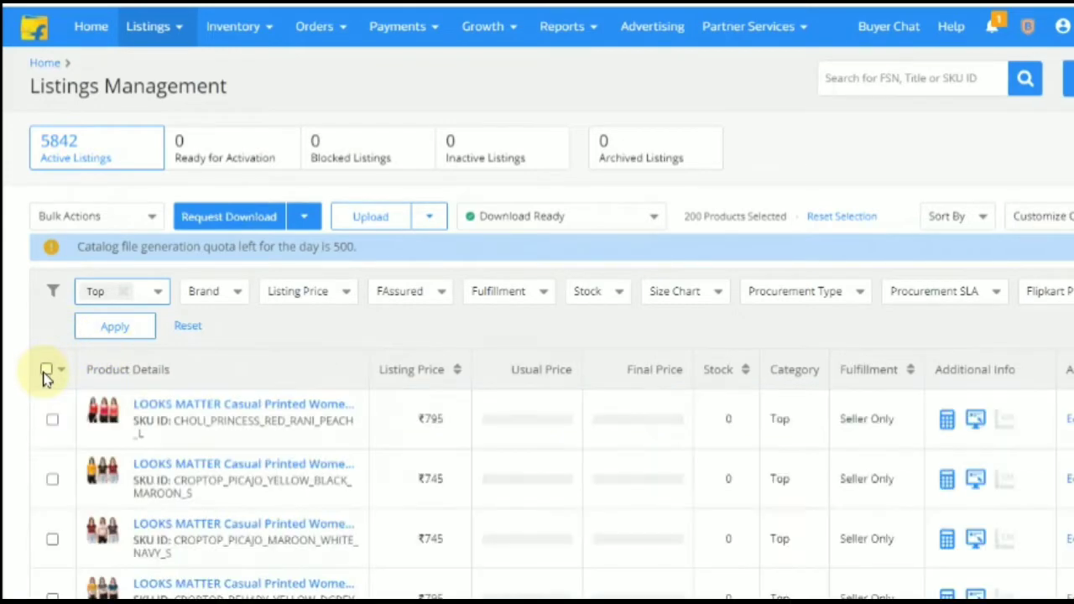
click(44, 370)
click(47, 371)
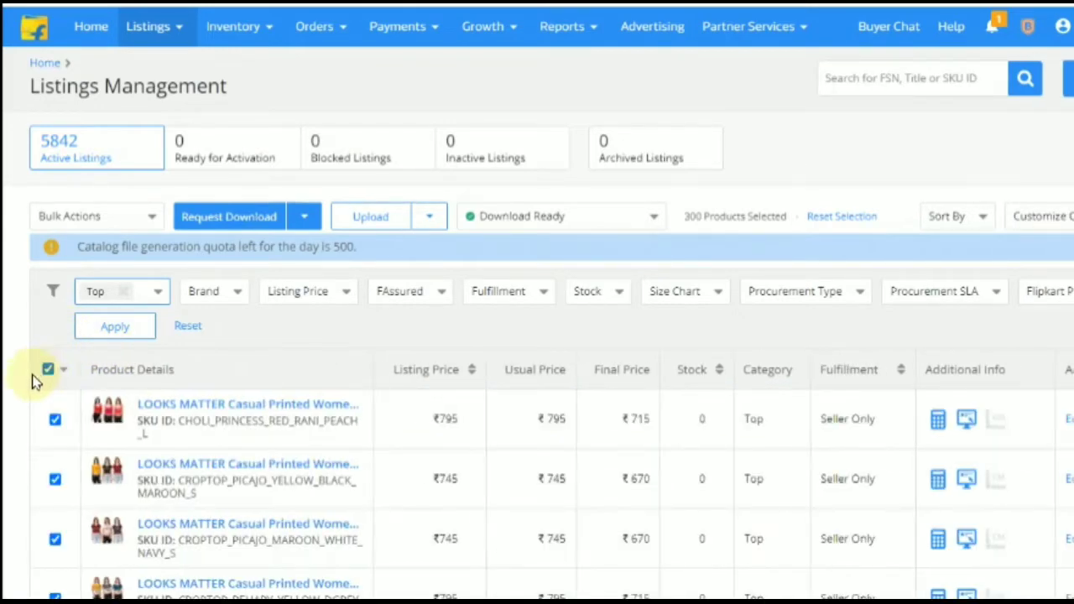
Advance to the seventh results page and include all of its products in the selection.
scroll(957, 424, down, 15)
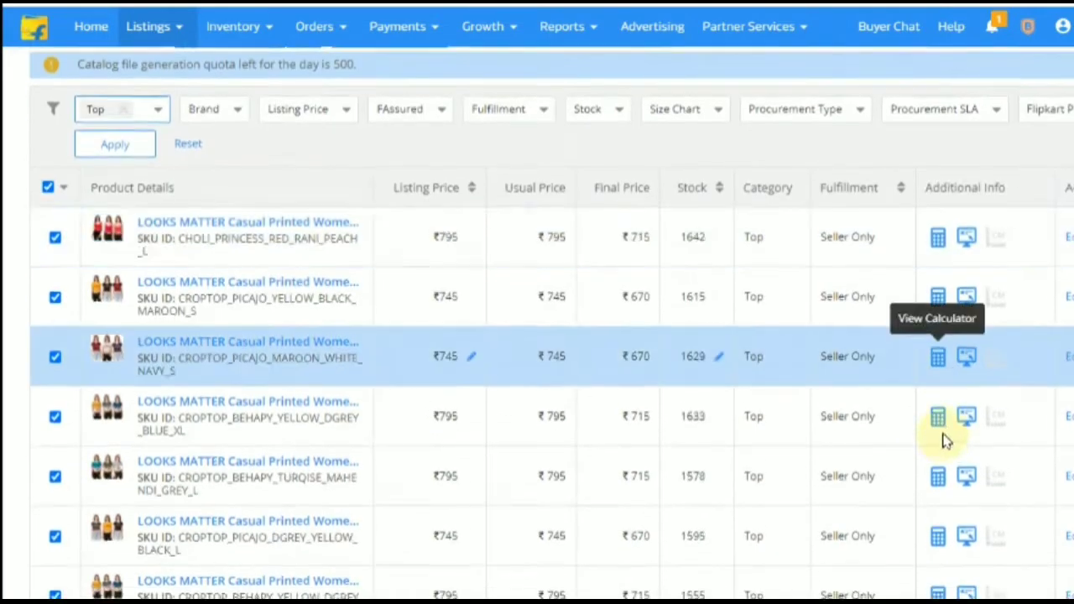
scroll(948, 432, down, 15)
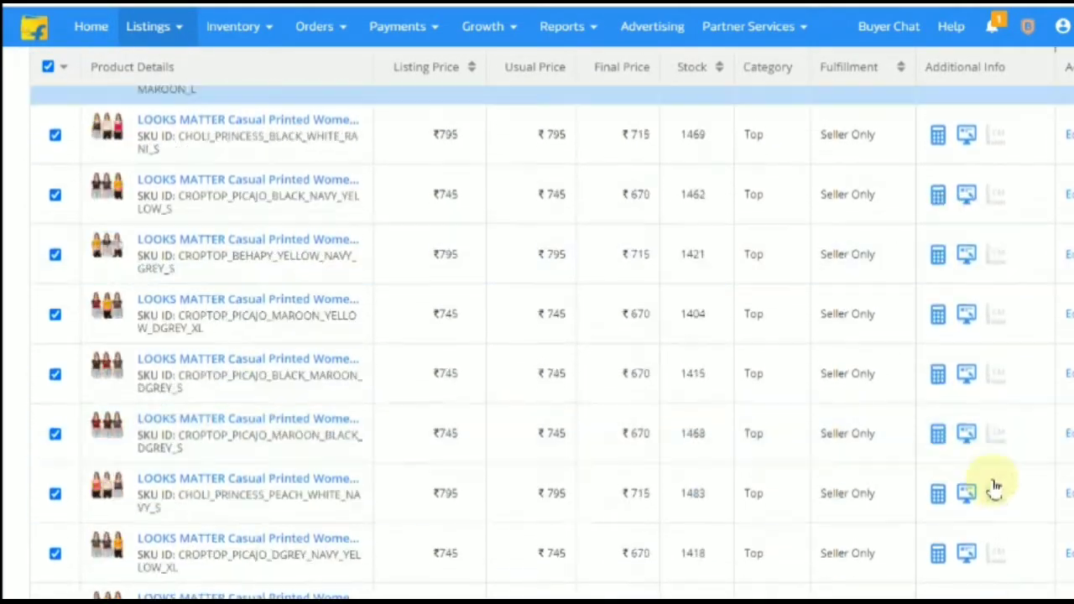
scroll(537, 335, down, 10)
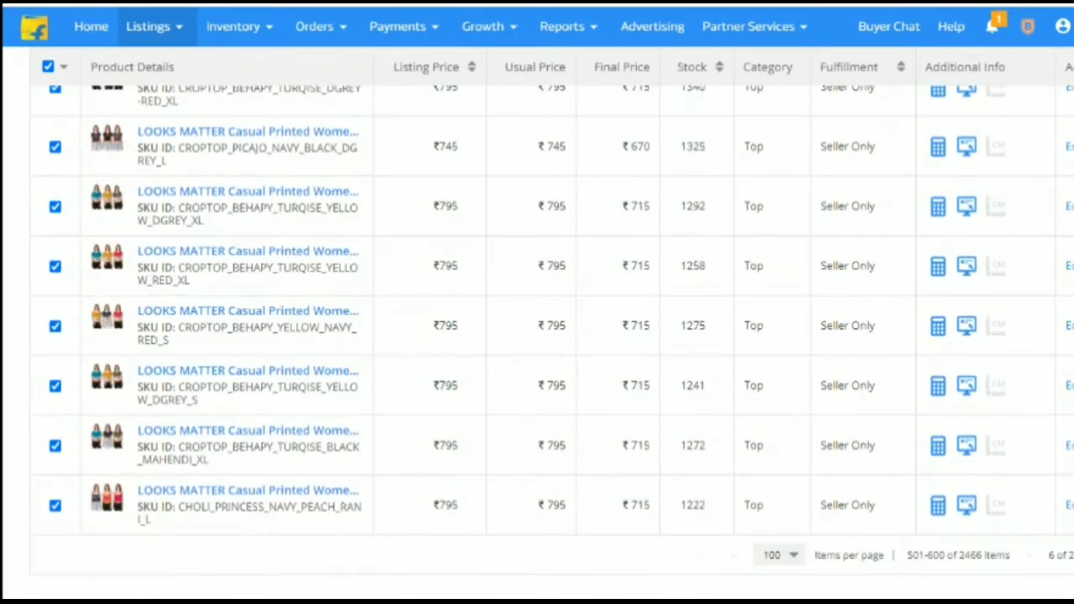
click(1073, 555)
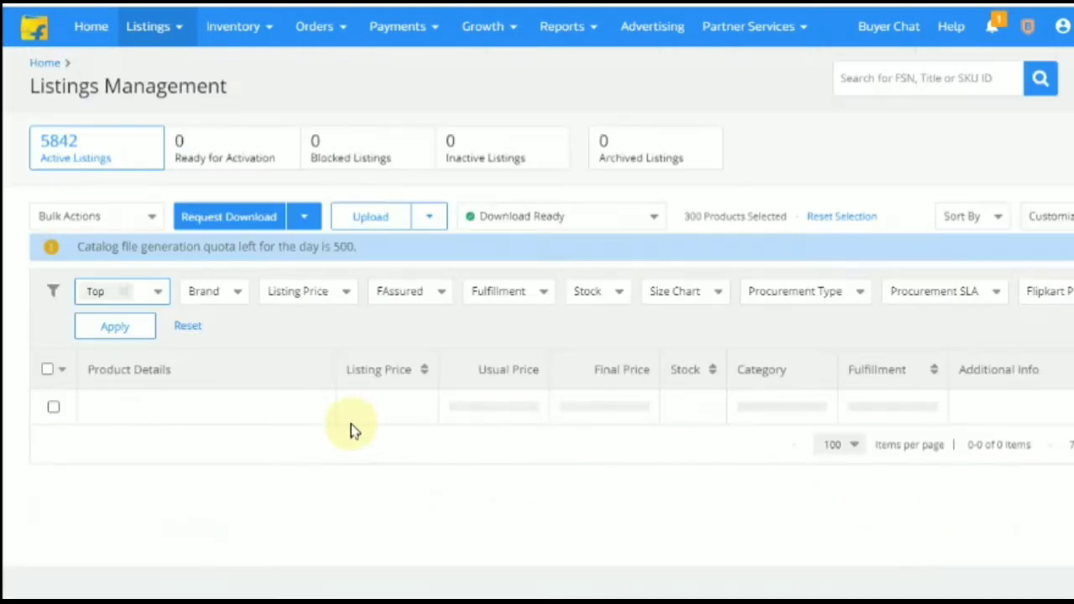
click(46, 371)
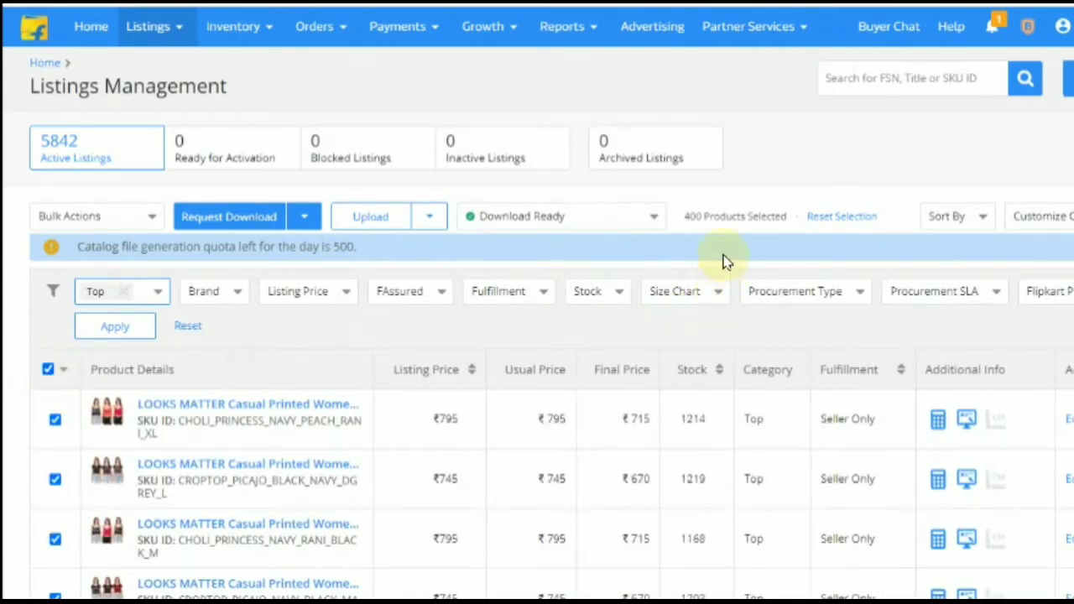
Go on to the eighth results page and select all of its products as well.
scroll(899, 415, down, 15)
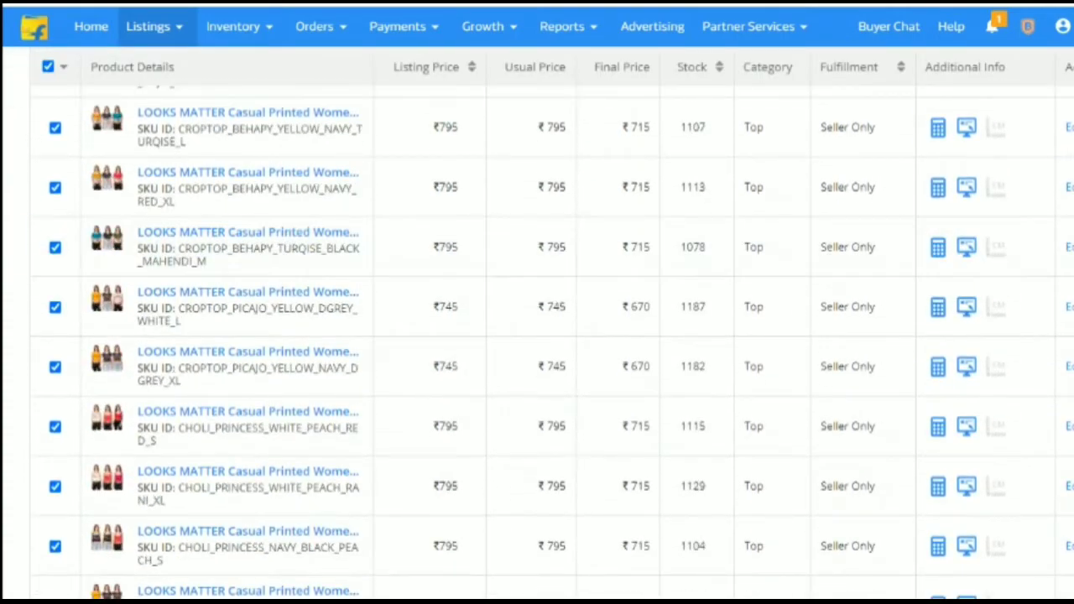
scroll(552, 343, down, 15)
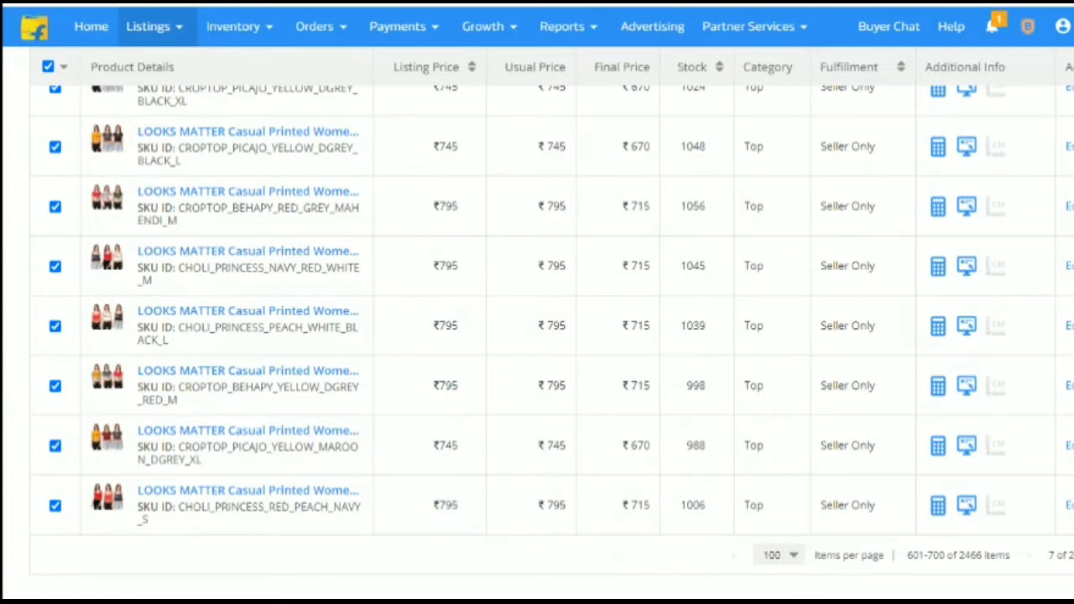
click(1073, 555)
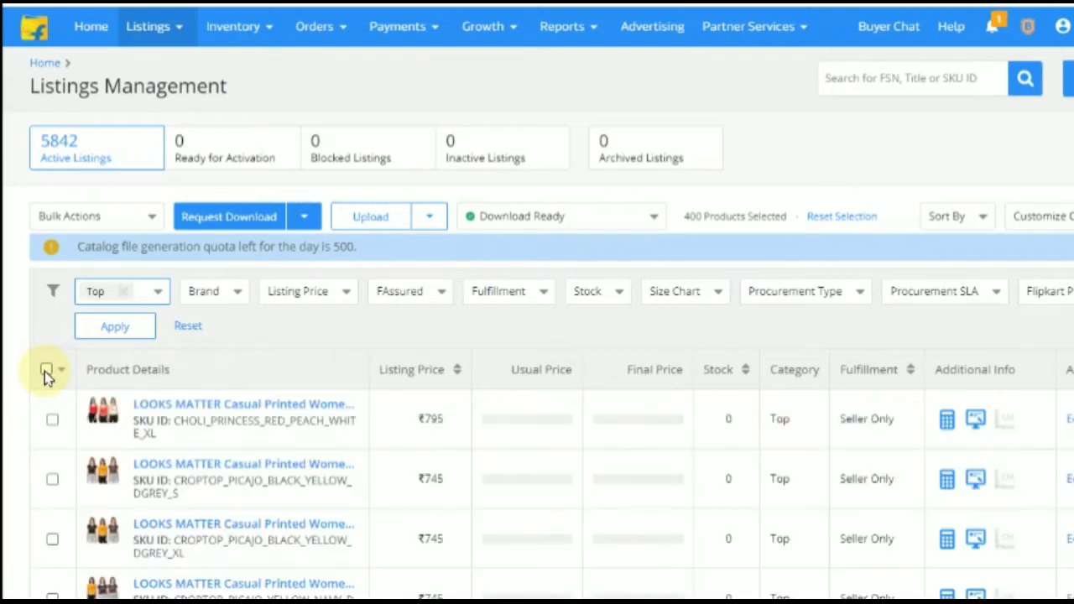
click(46, 371)
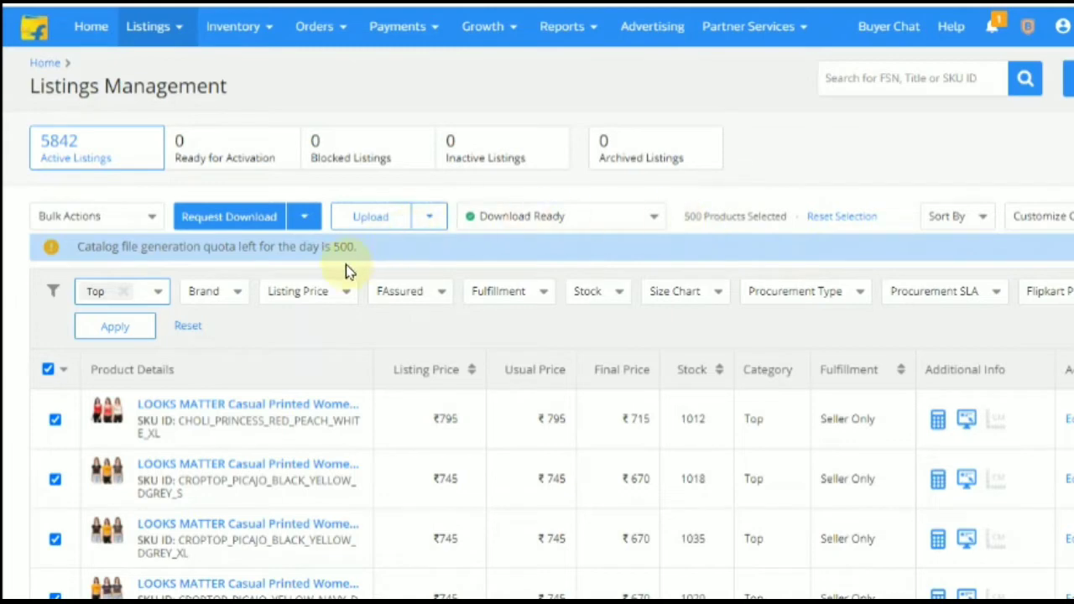
Request a catalog file for the selected products and download the newly generated E_top .xls file.
click(304, 220)
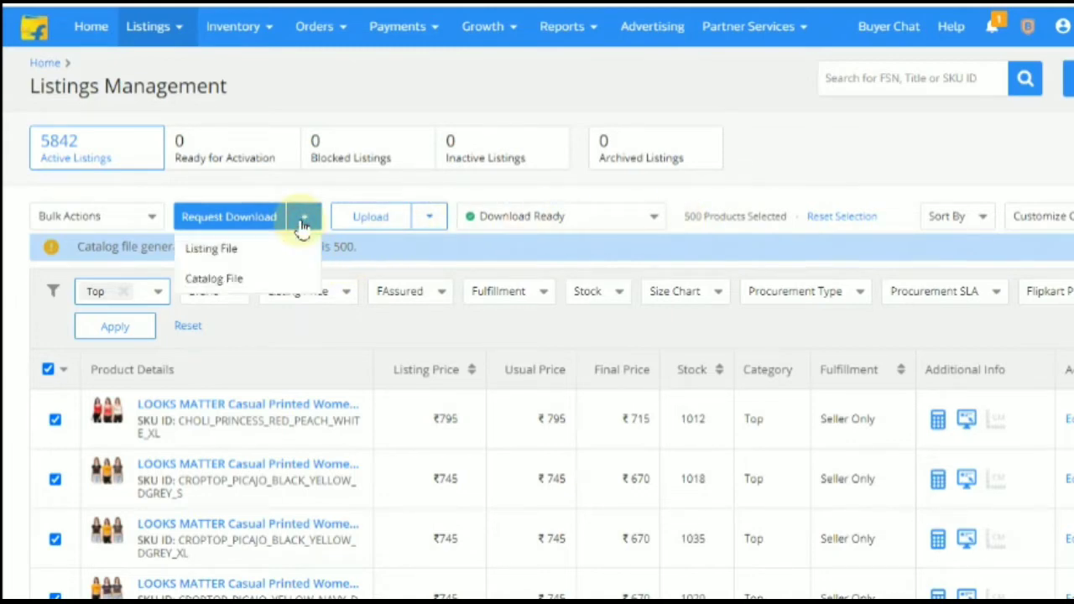
click(230, 284)
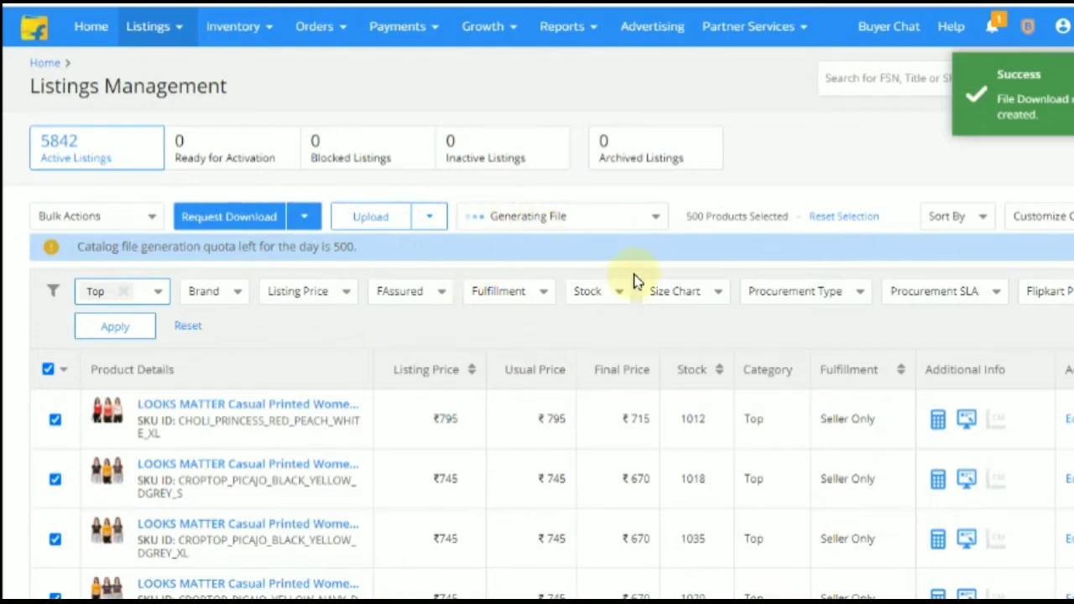
click(660, 218)
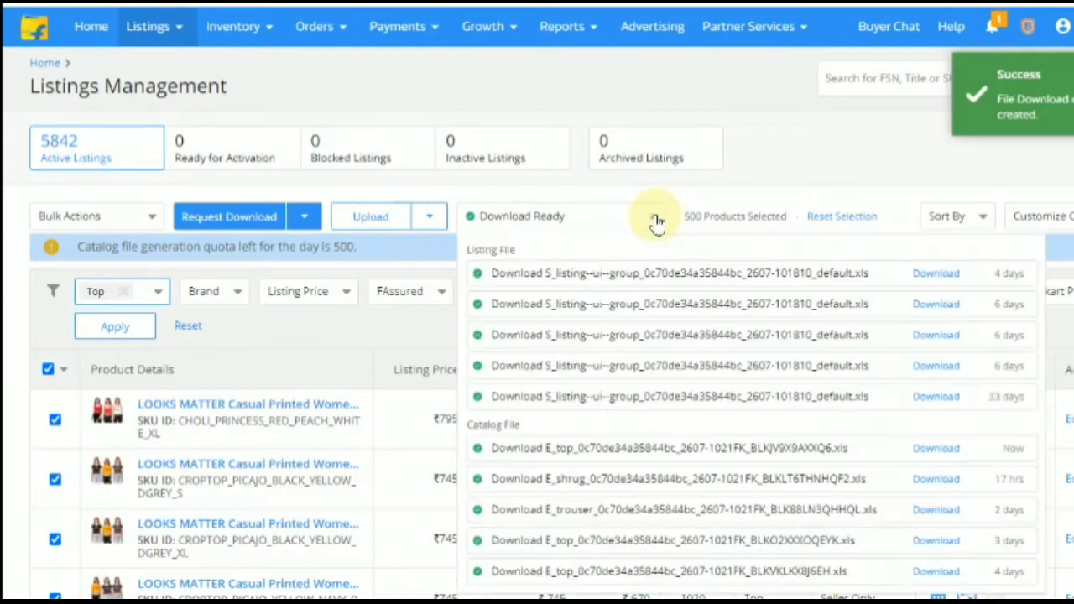
click(655, 220)
click(655, 219)
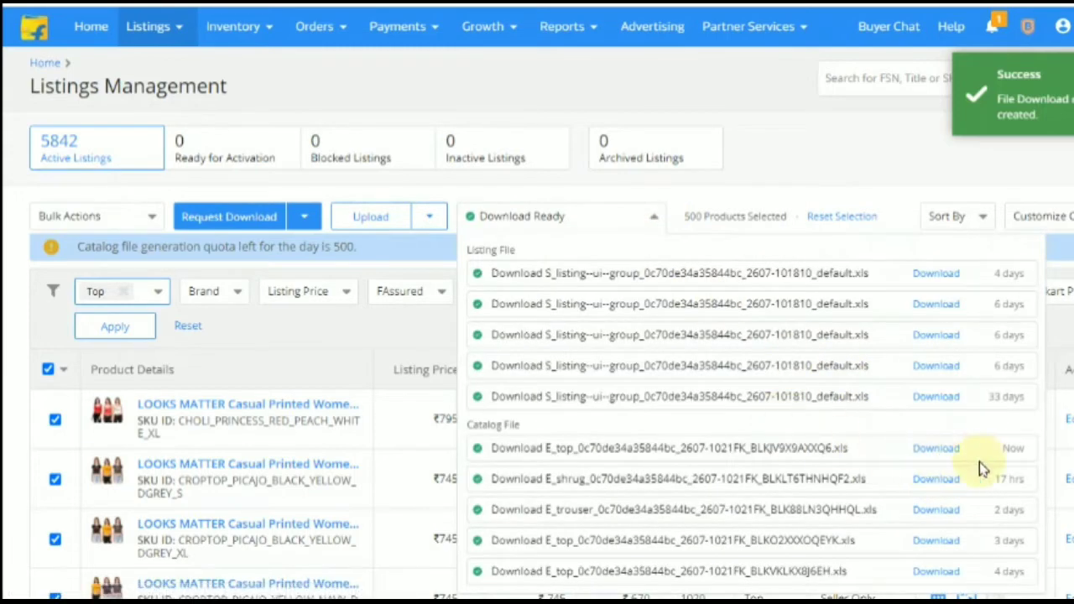
click(938, 449)
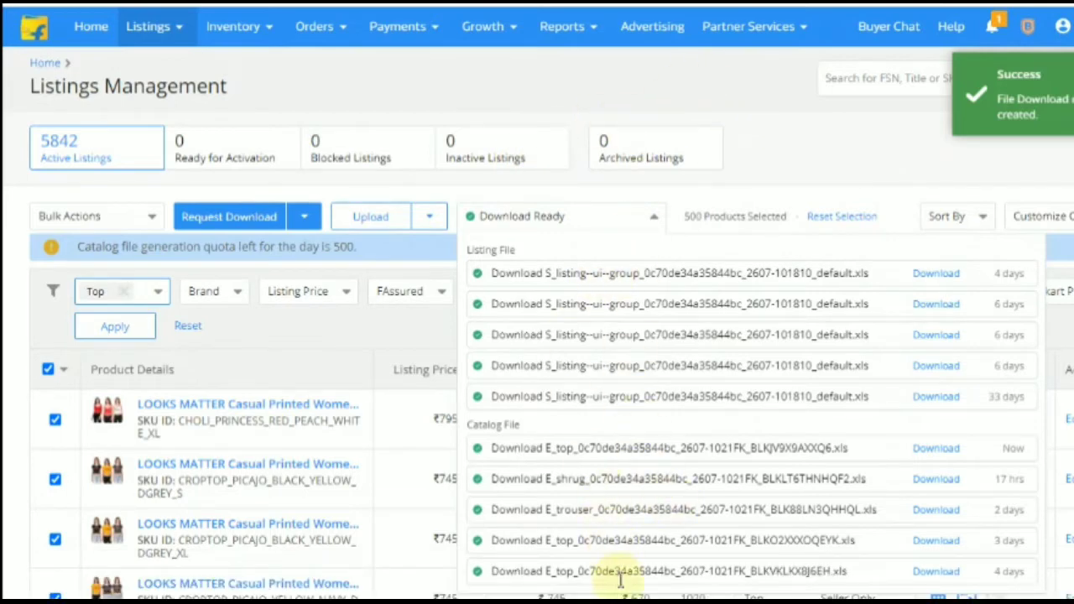
click(733, 91)
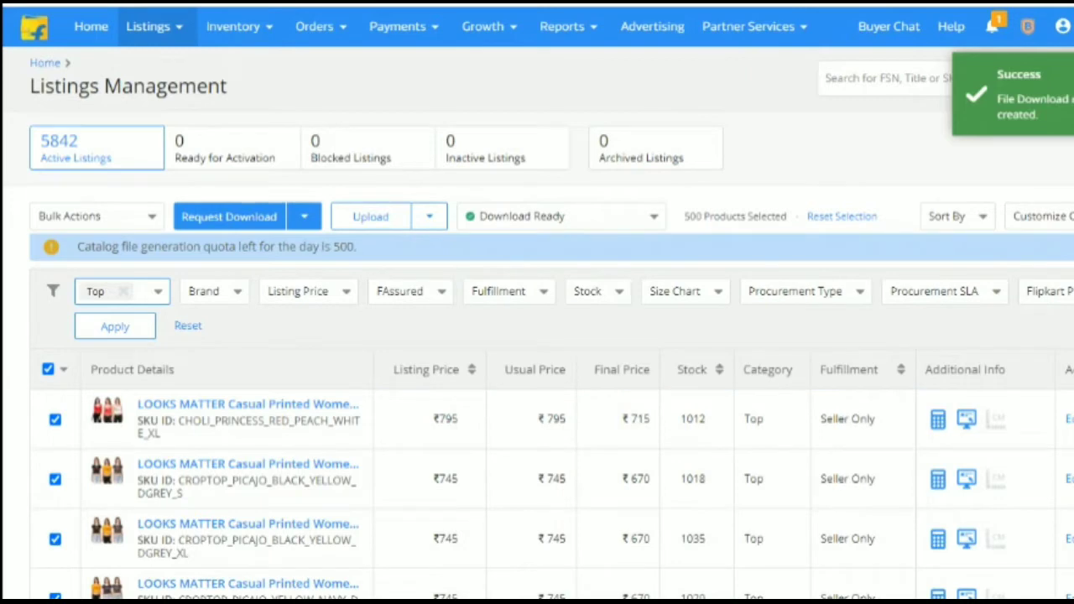
Switch to the downloaded catalog workbook in Excel and enable editing and its macro content.
mouse_move(634, 602)
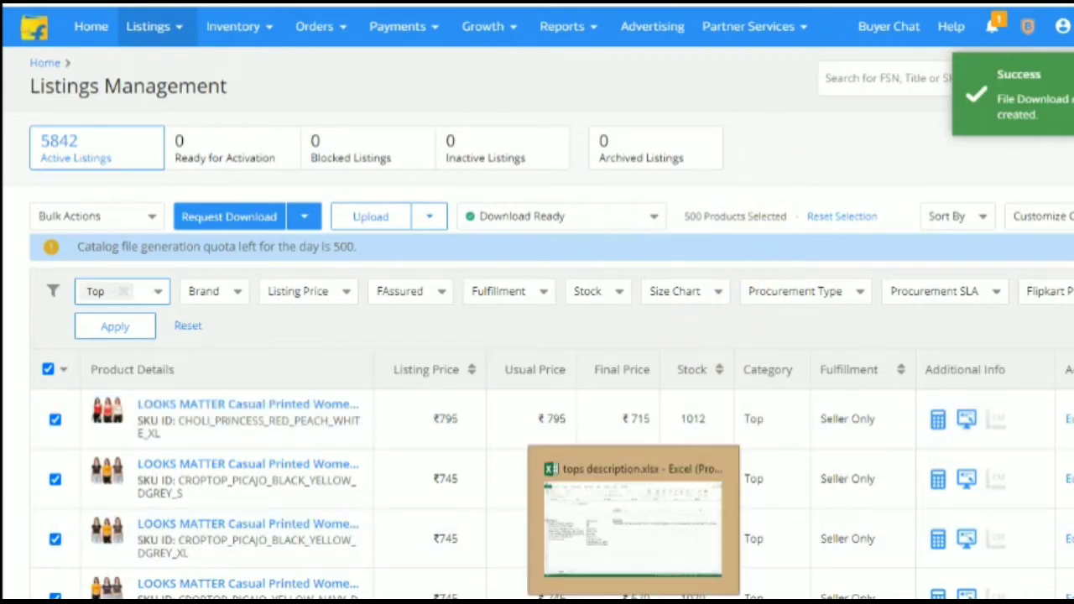
click(634, 602)
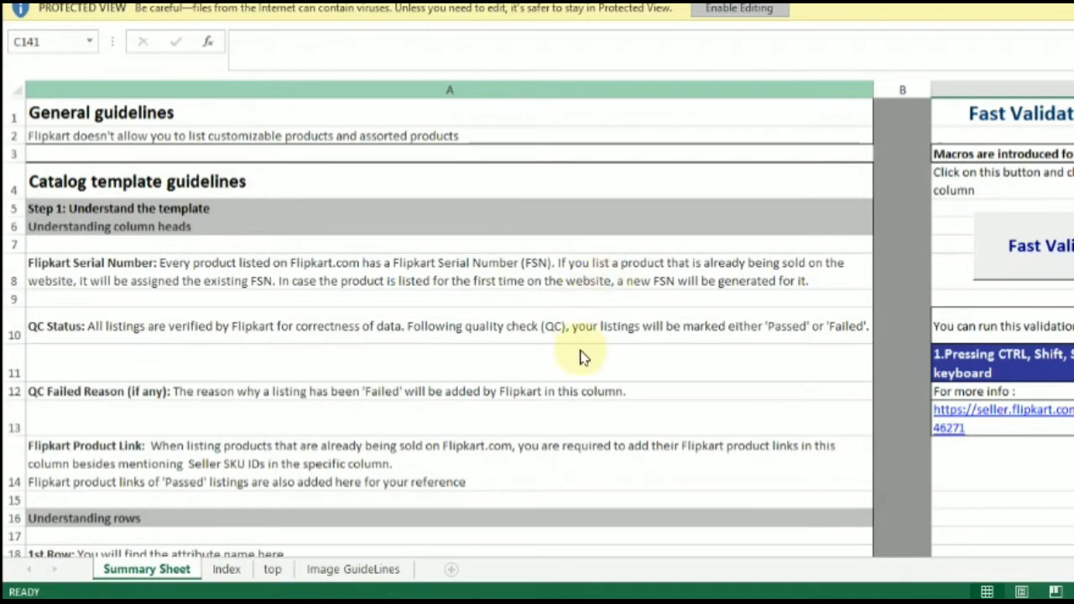
click(736, 9)
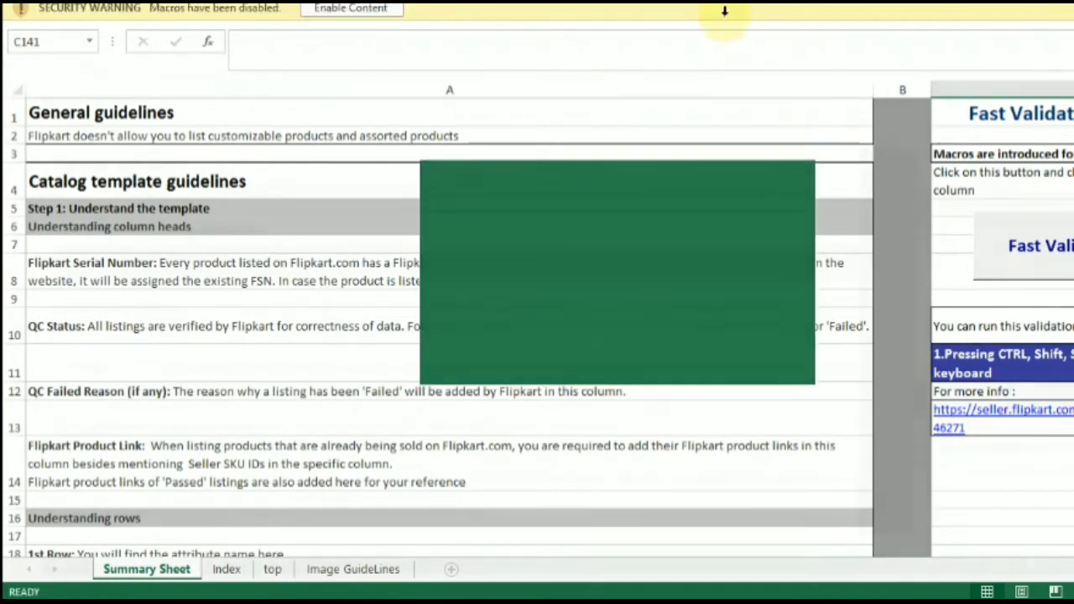
click(359, 85)
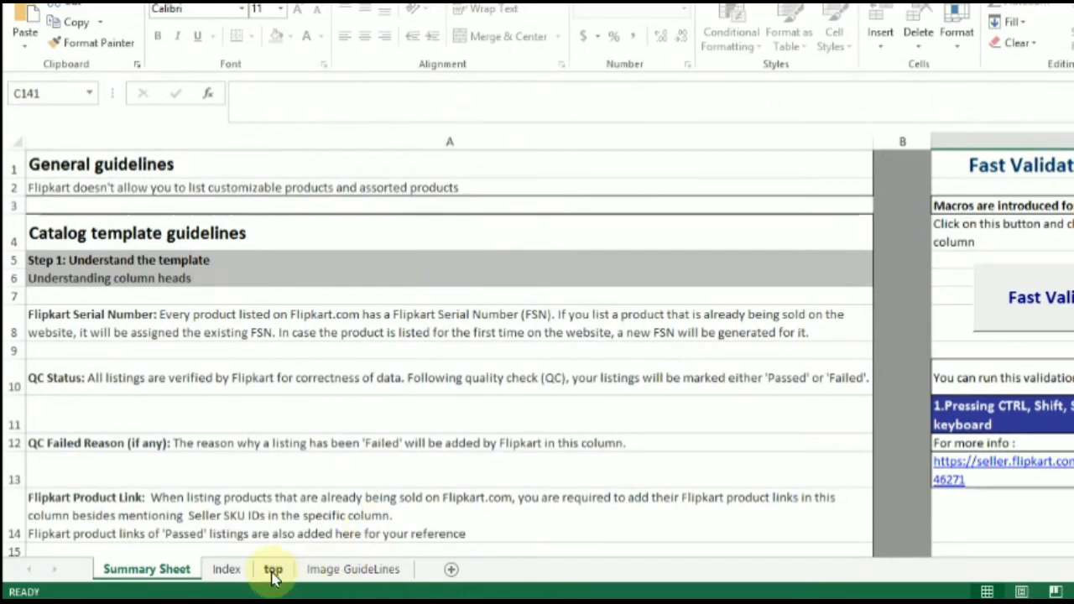
Open the top sheet and examine the first product's attributes in row 5, from Seller SKU ID across to Search Keywords.
click(272, 571)
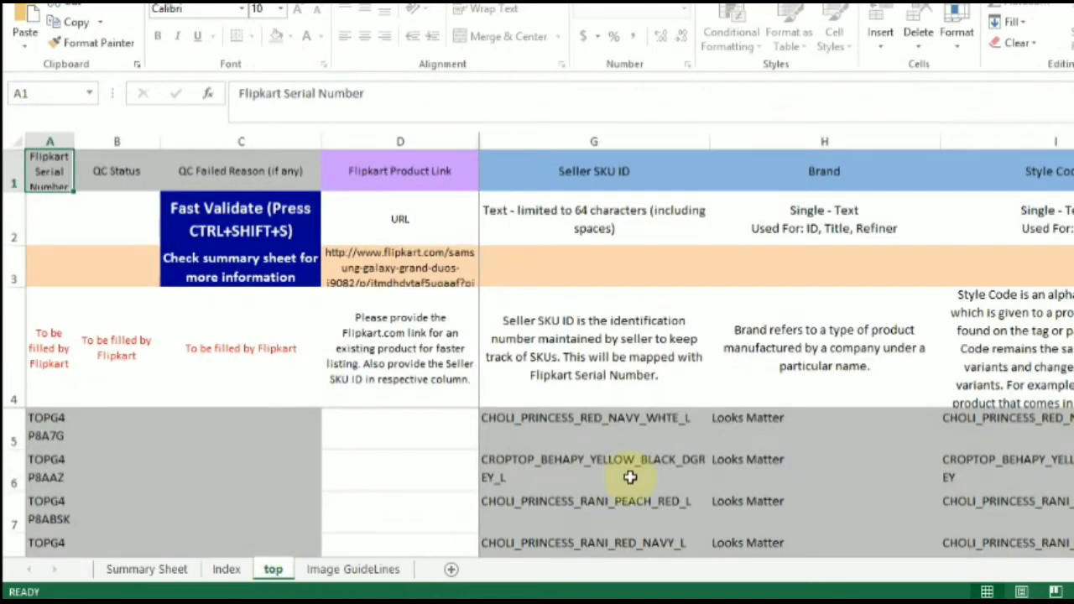
click(527, 424)
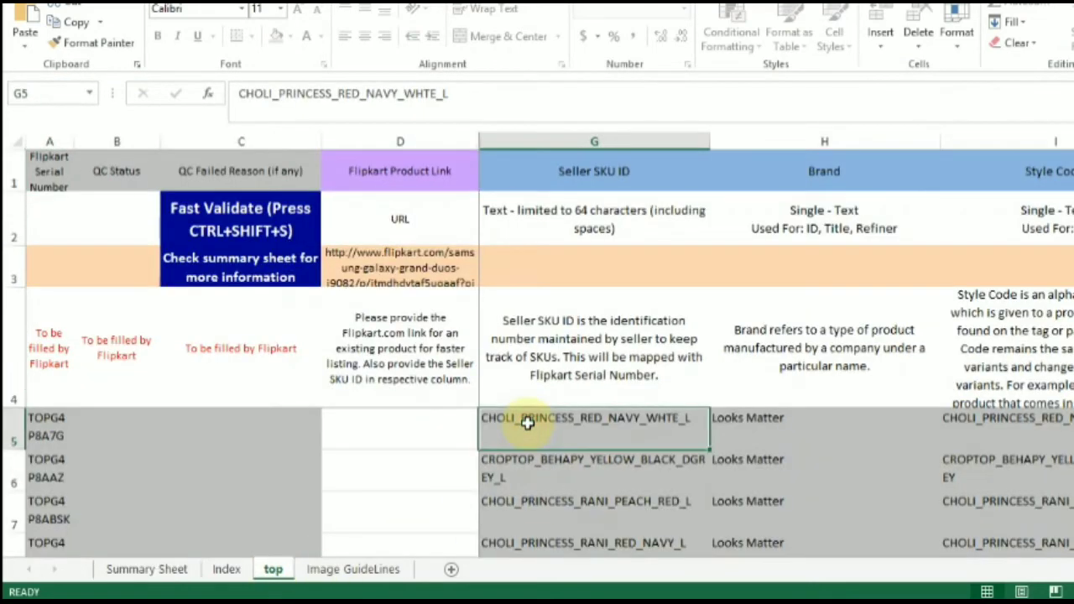
key(Right)
key(Right)
key(Right)
key(Right)
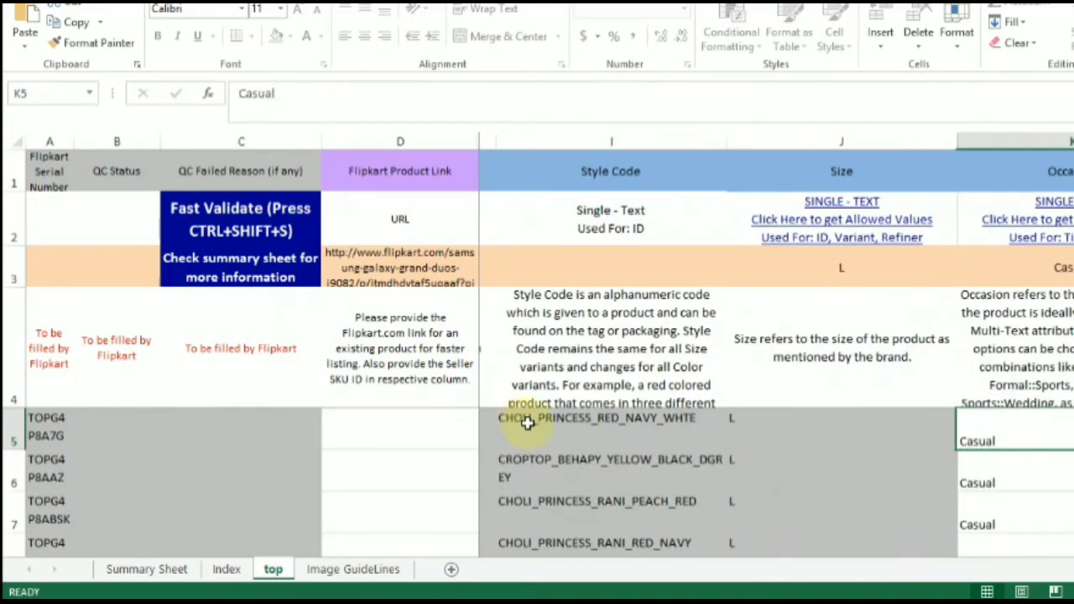
key(Right)
key(Right)
key(Right)
key(Right)
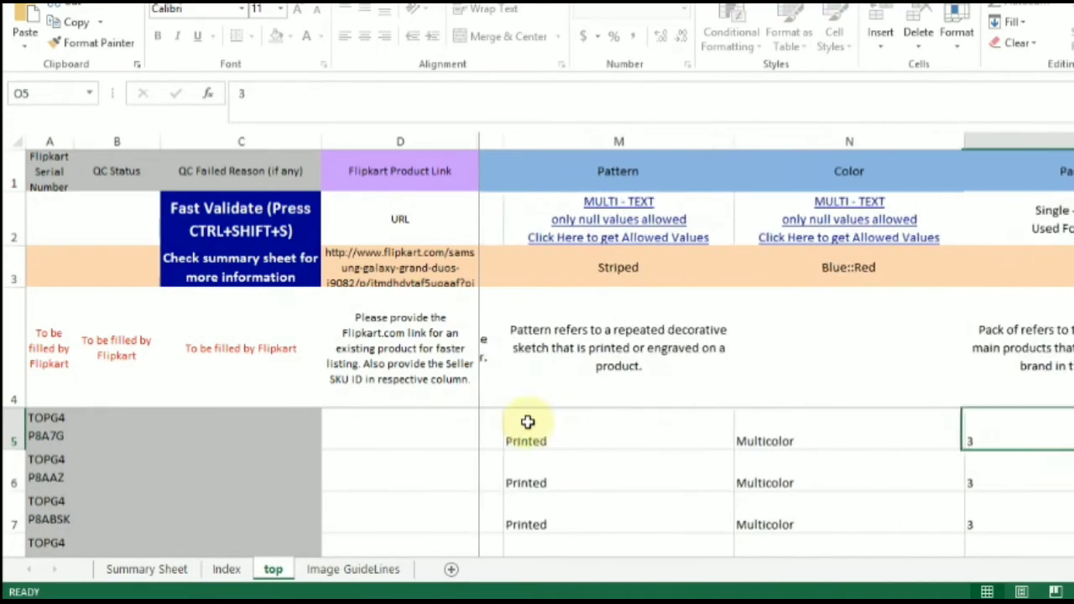
key(Right)
key(Right)
key(Right)
key(Right)
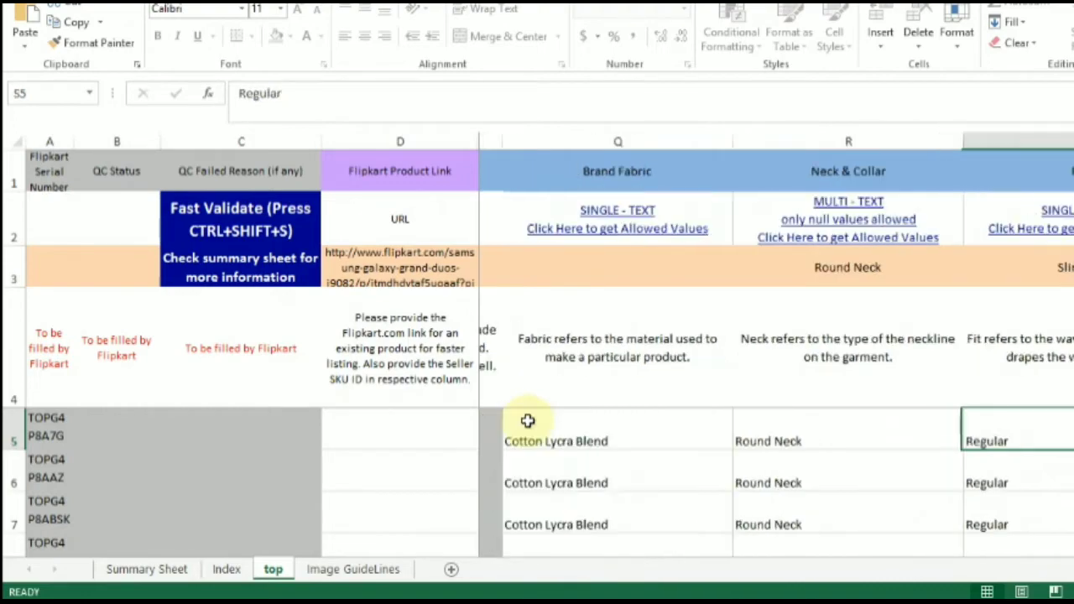
key(Right)
key(Right)
key(Right)
key(Right)
key(Right)
key(Right)
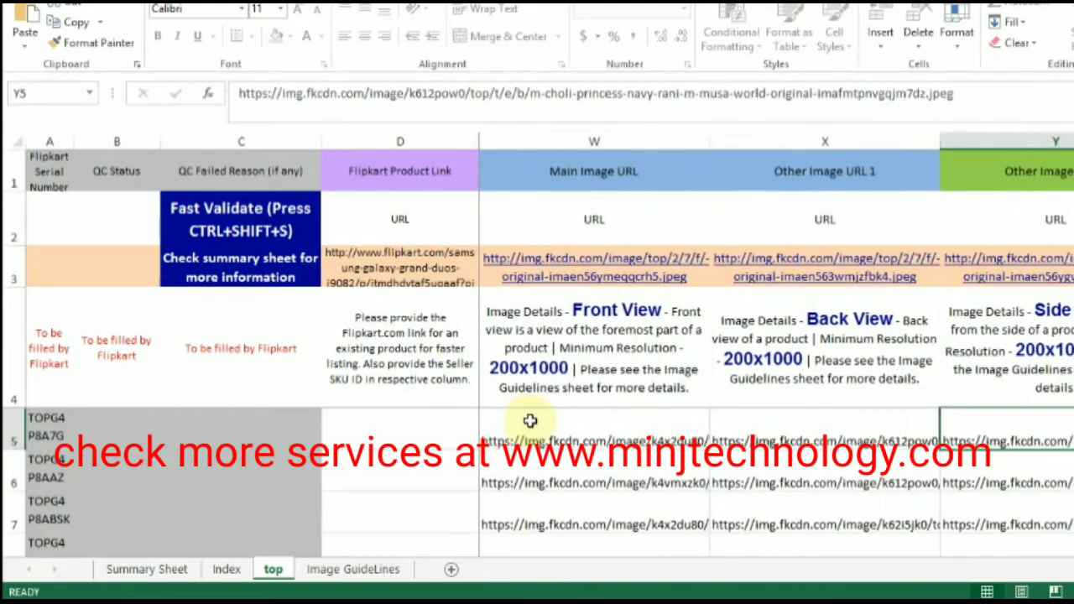
key(Right)
key(Right)
key(Right)
key(Right)
key(Right)
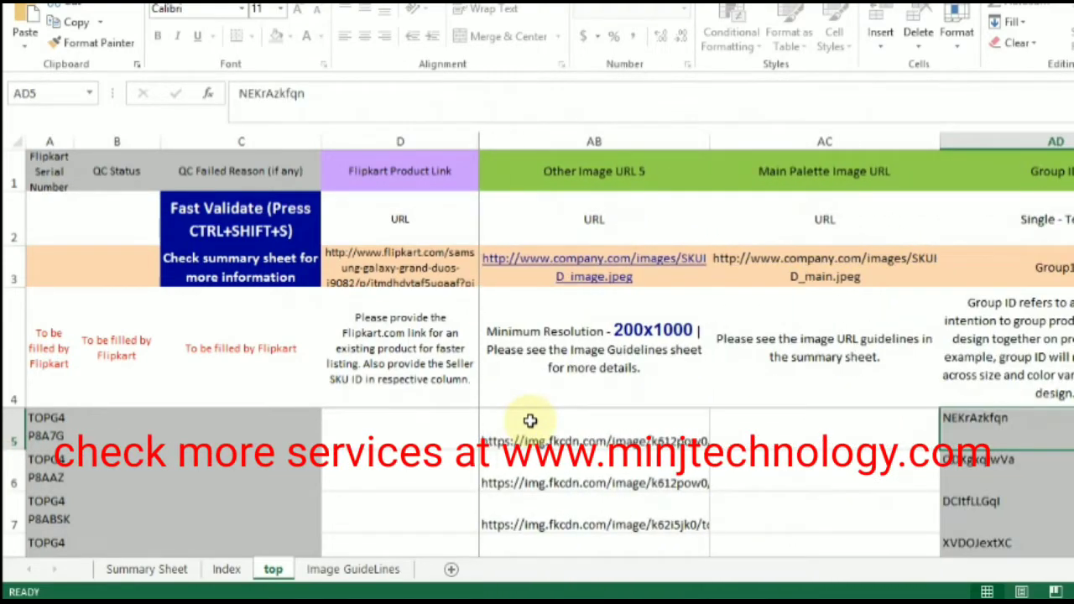
key(Right)
key(Right)
key(Right)
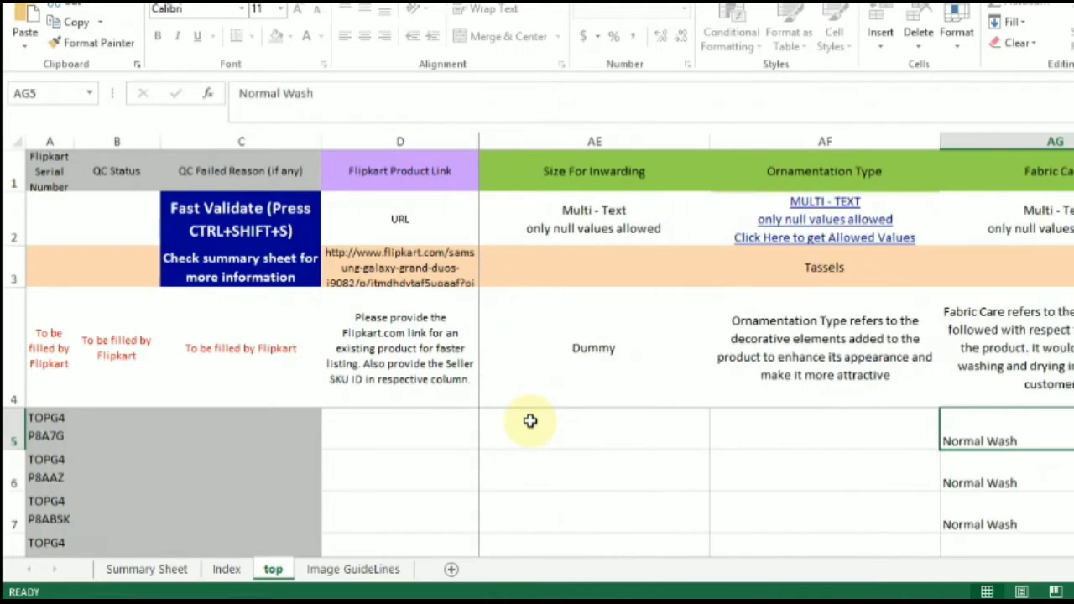
key(Right)
key(Right)
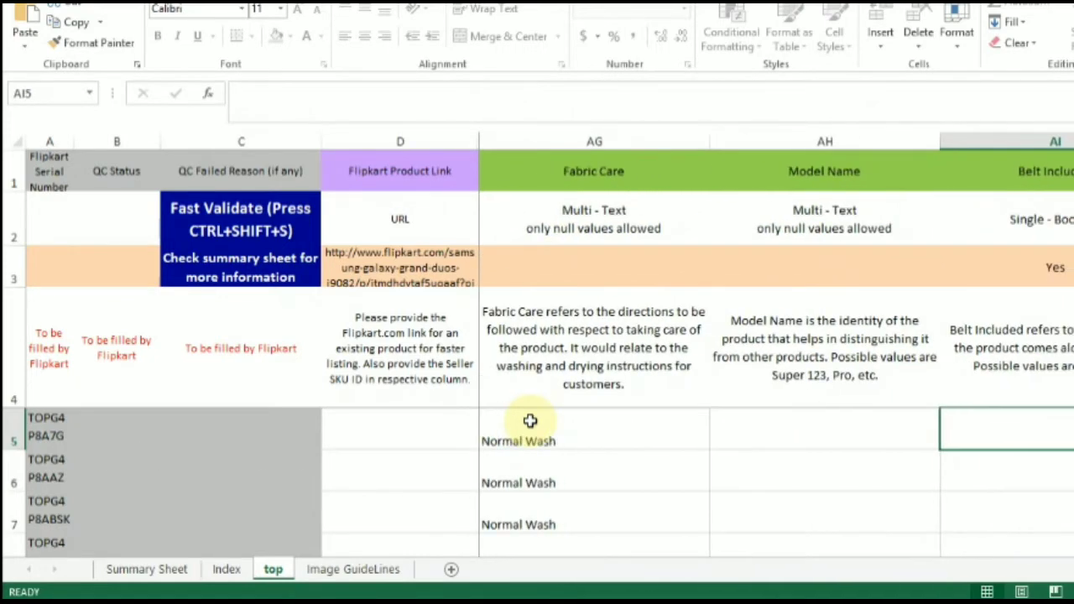
key(Right)
key(Right)
key(Right)
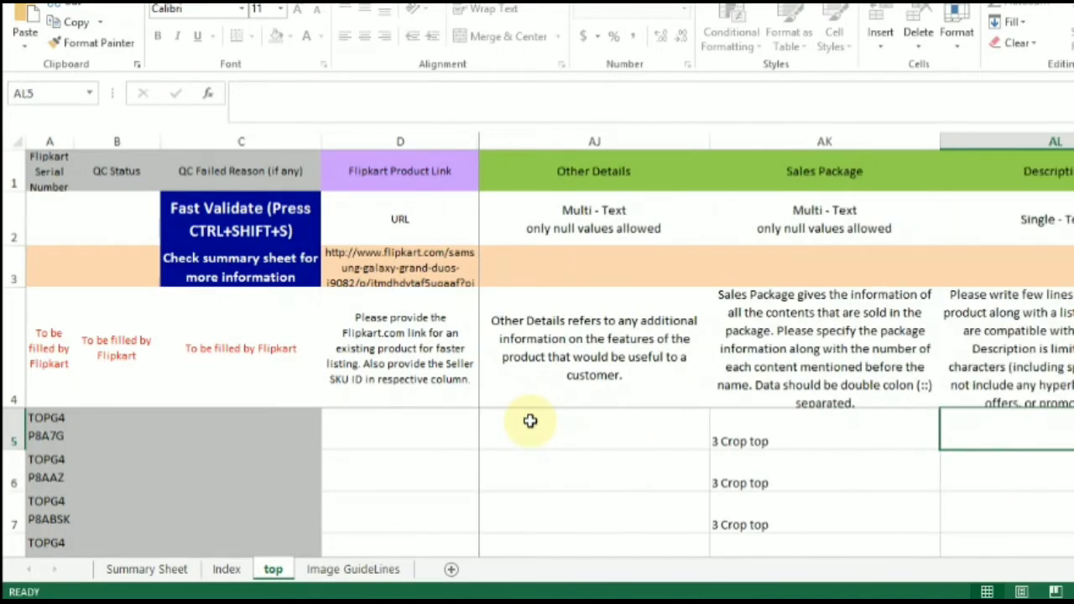
key(Right)
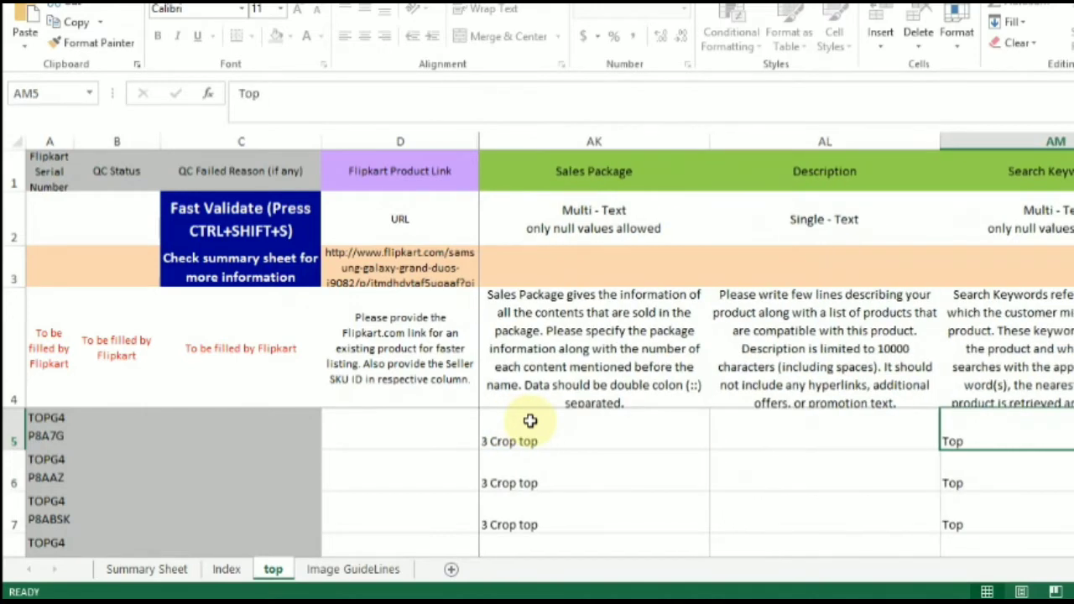
Copy the description text from C5 of tops description.xlsx into the first product's Description cell, AL5, in the E_top catalog workbook.
key(Left)
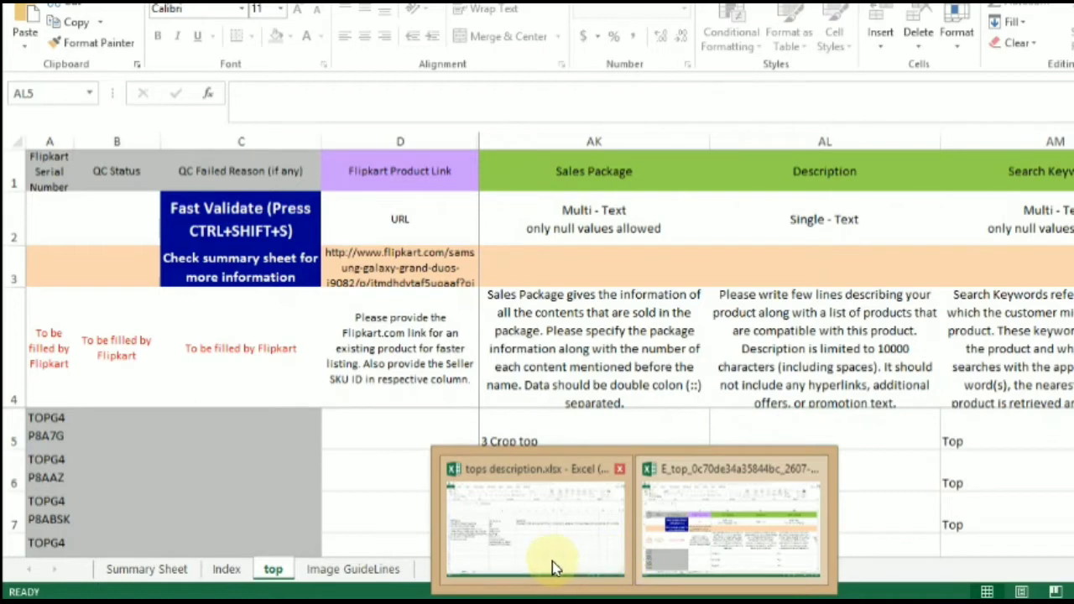
click(552, 560)
click(515, 235)
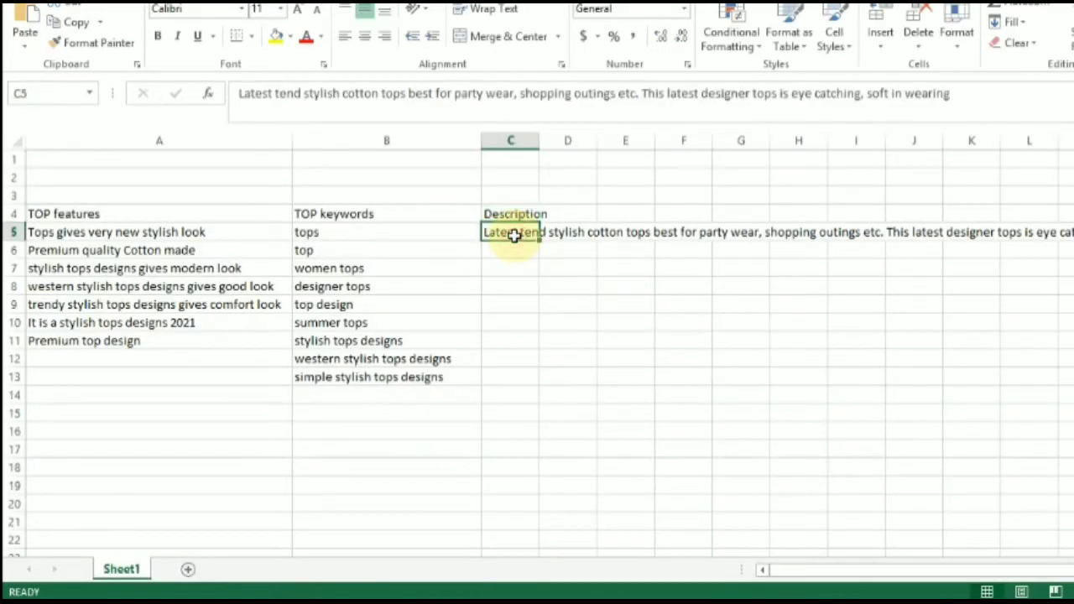
key(ctrl+c)
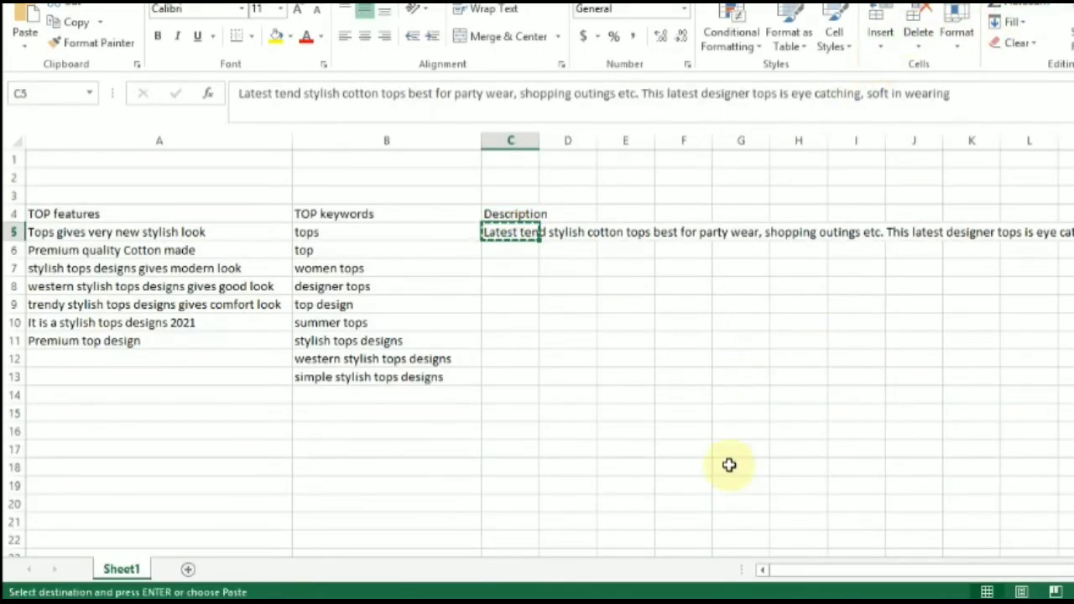
key(alt+Tab)
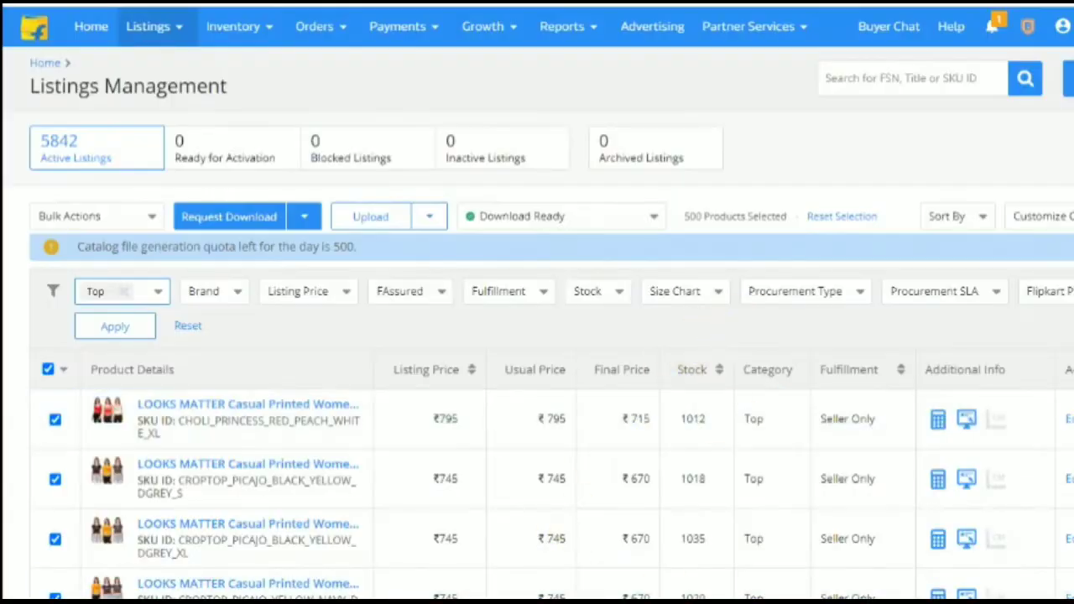
click(740, 549)
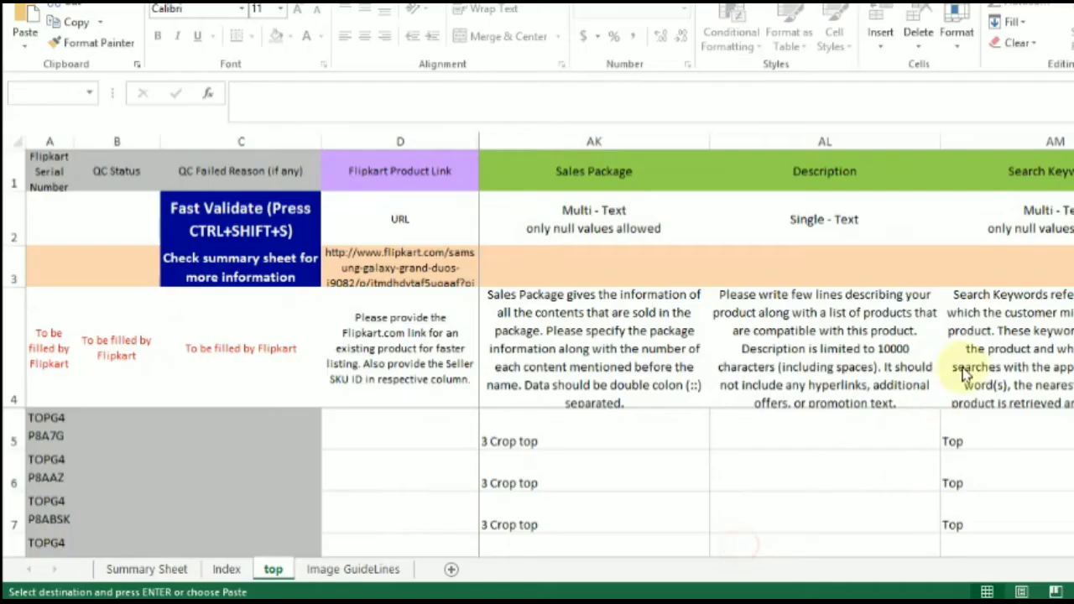
key(ctrl+v)
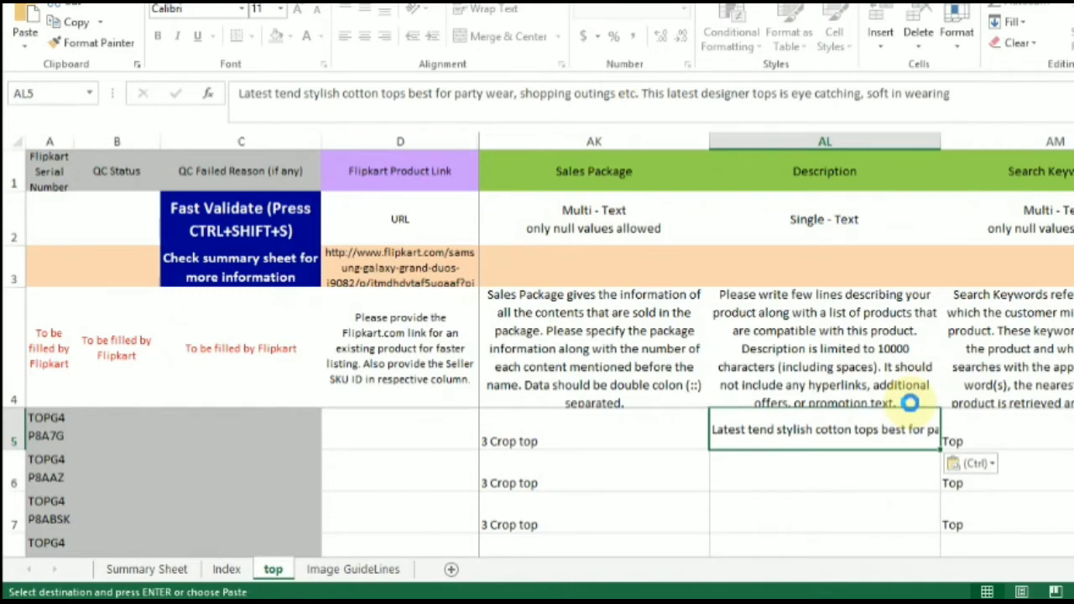
Fill the Description column with the text from AL5 for all products down to row 504.
key(ctrl+c)
key(Left)
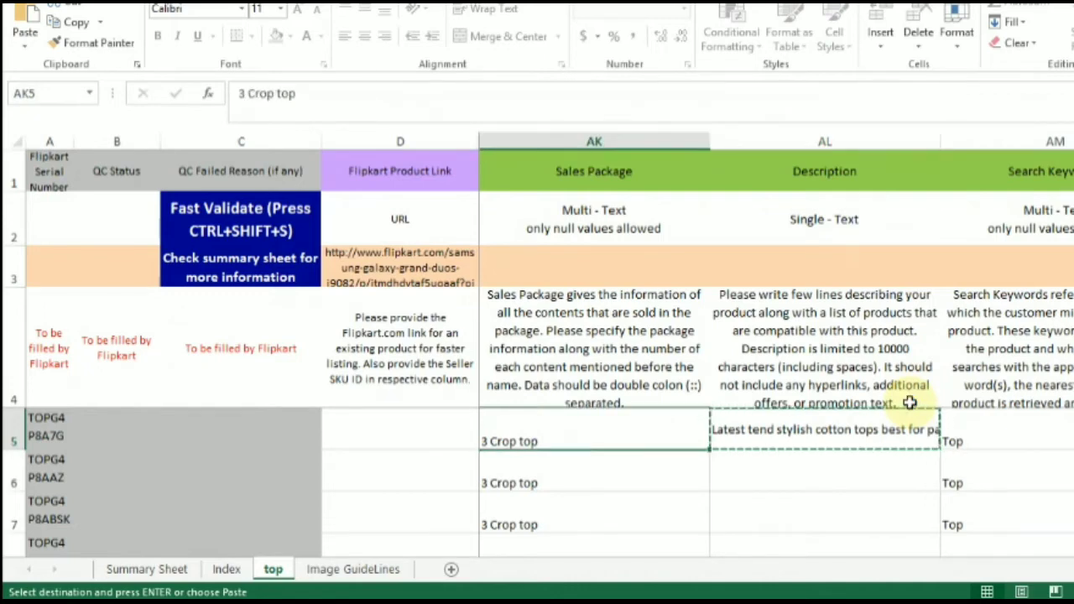
key(ctrl+Down)
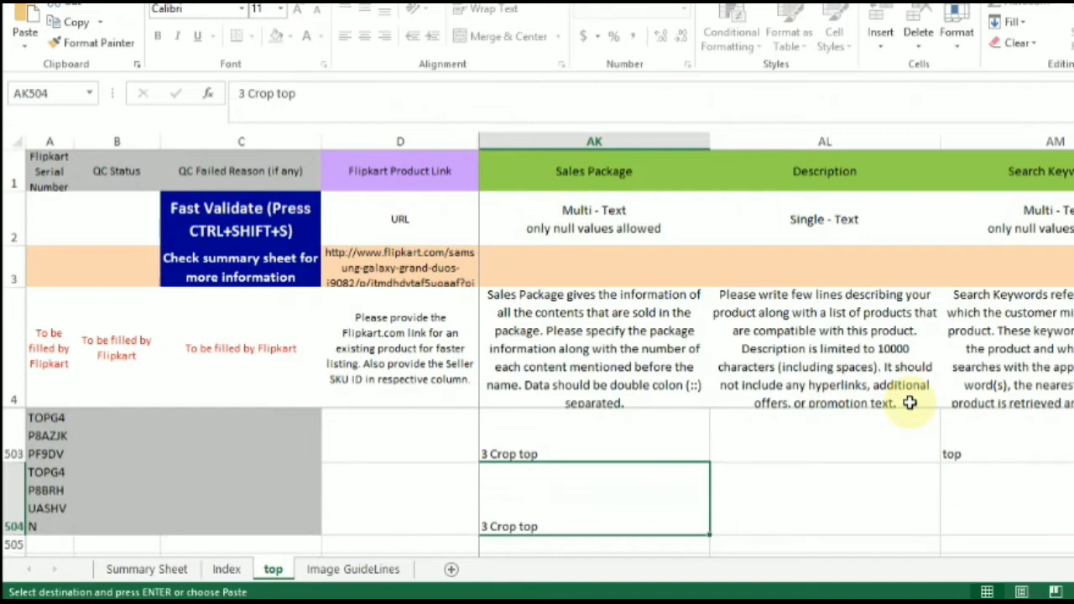
key(Right)
key(ctrl+v)
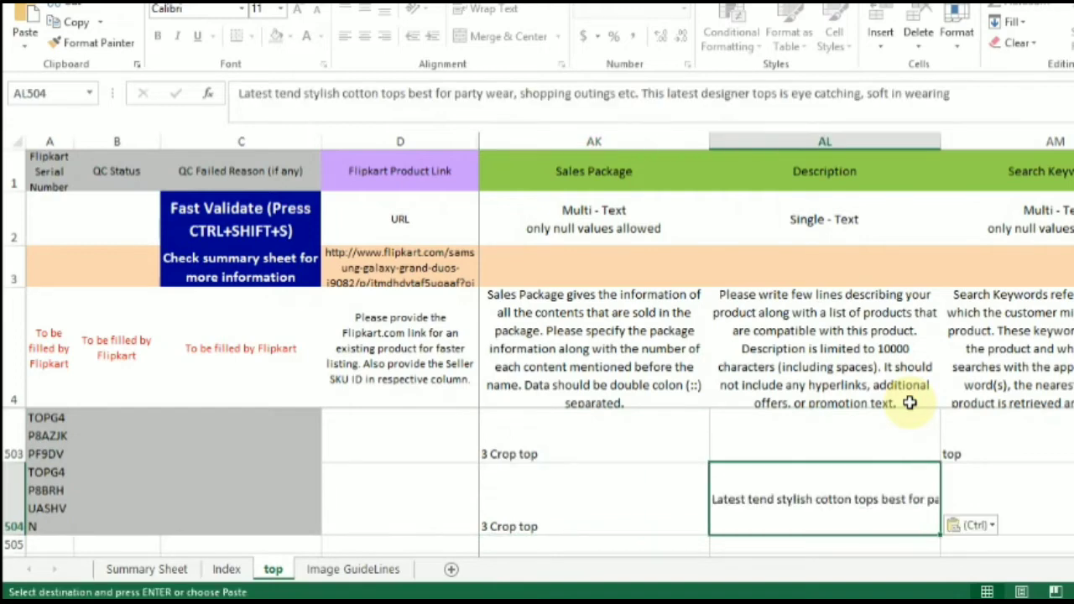
key(ctrl+shift+Up)
key(shift+Down)
key(shift+Down)
key(shift+Down)
key(shift+Down)
key(shift+Down)
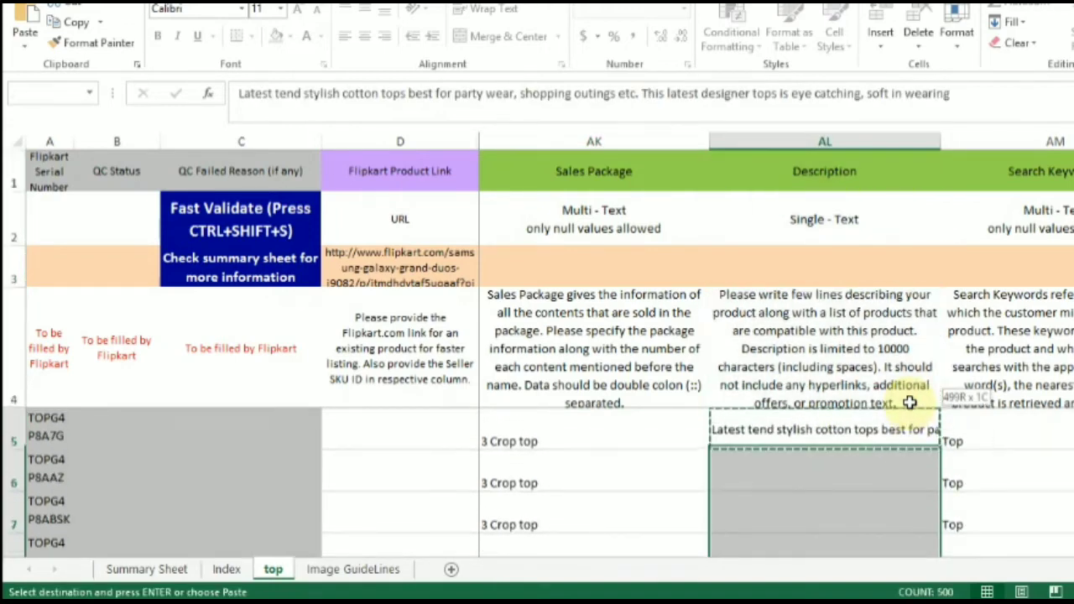
key(Return)
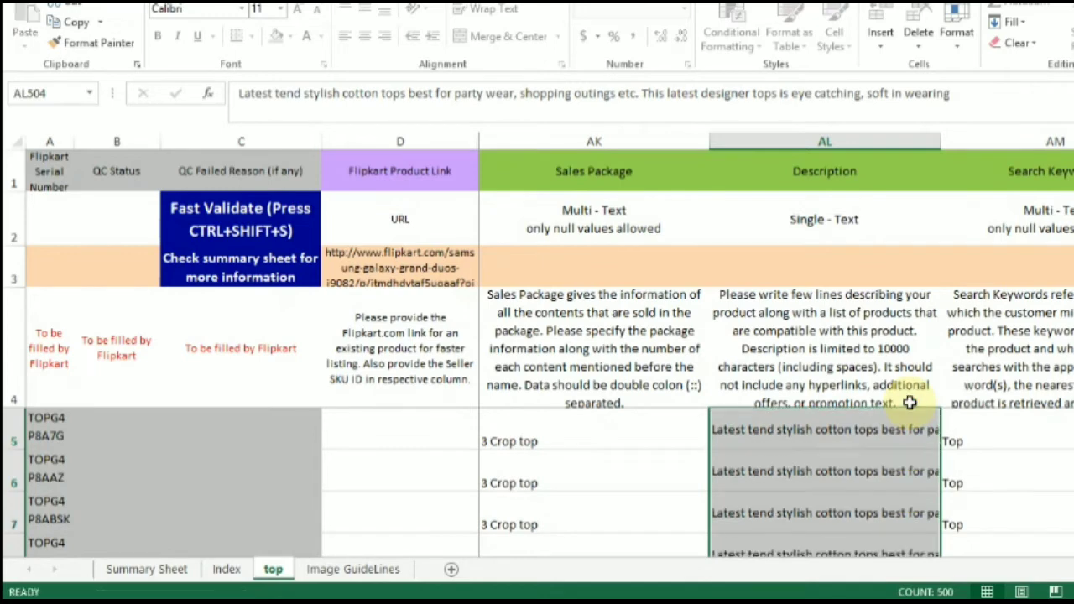
Extend the first product's Search Keywords in AM5 to "Top::tops::" using the keyword "tops" from tops description.xlsx.
key(Up)
key(Up)
key(Up)
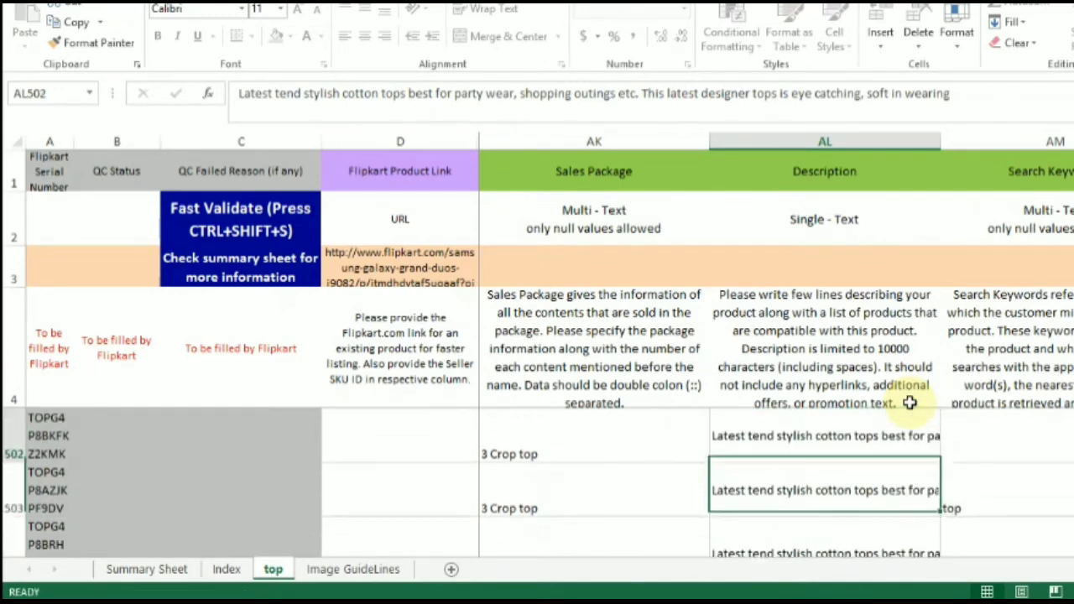
key(ctrl+Up)
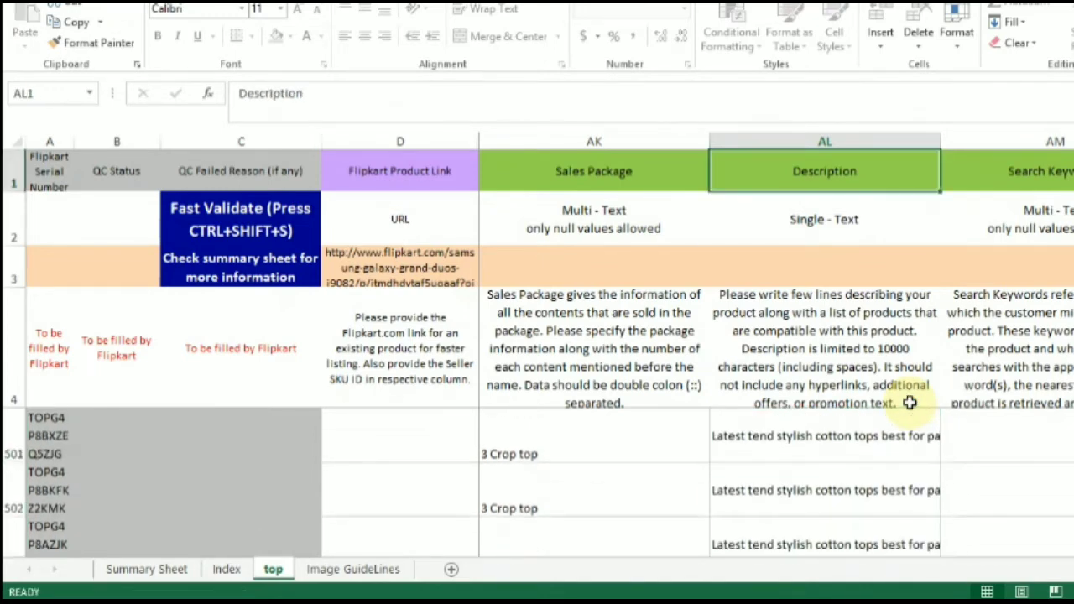
key(Down)
key(Down)
key(Down)
key(Down)
key(Right)
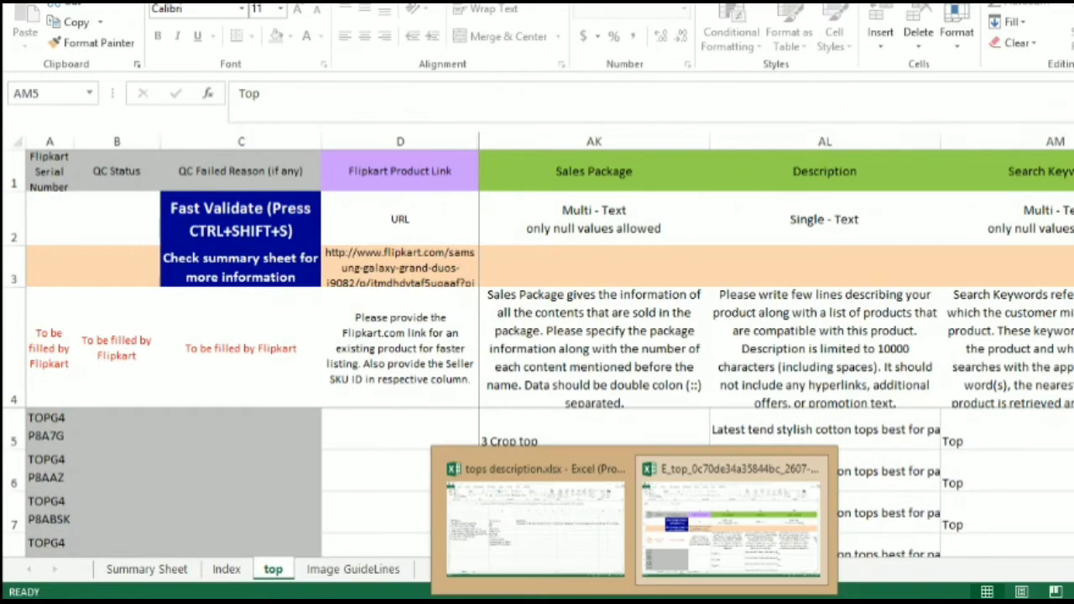
click(496, 513)
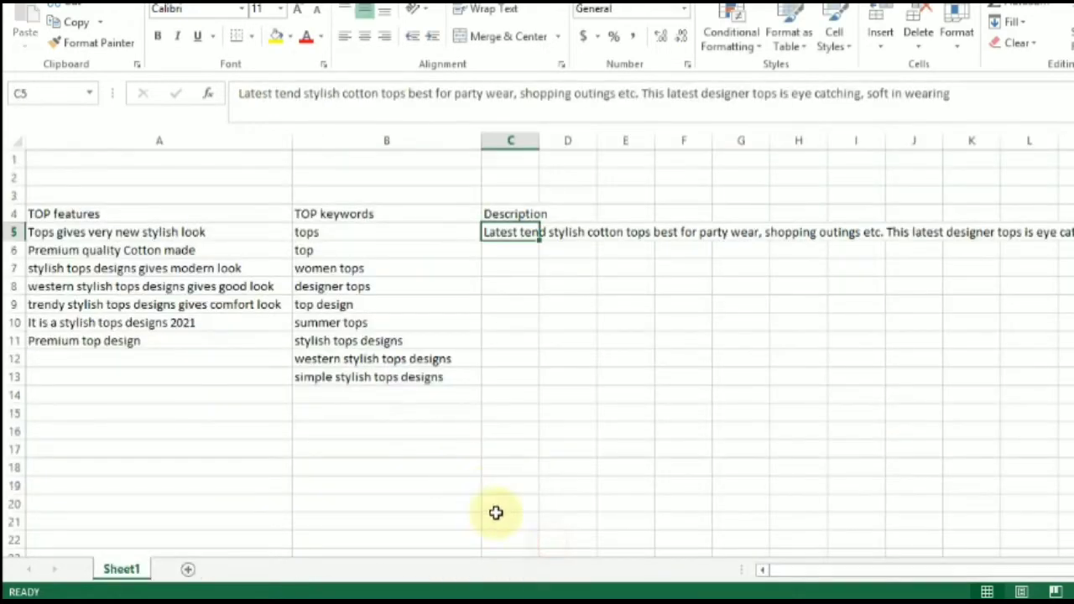
click(317, 231)
drag(281, 94, 216, 95)
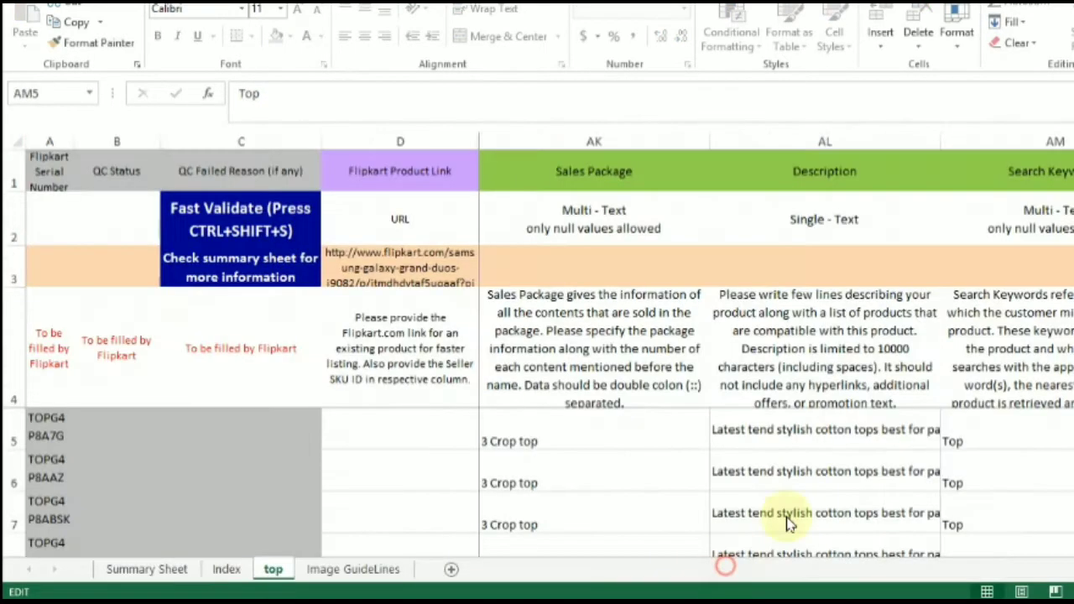
click(717, 561)
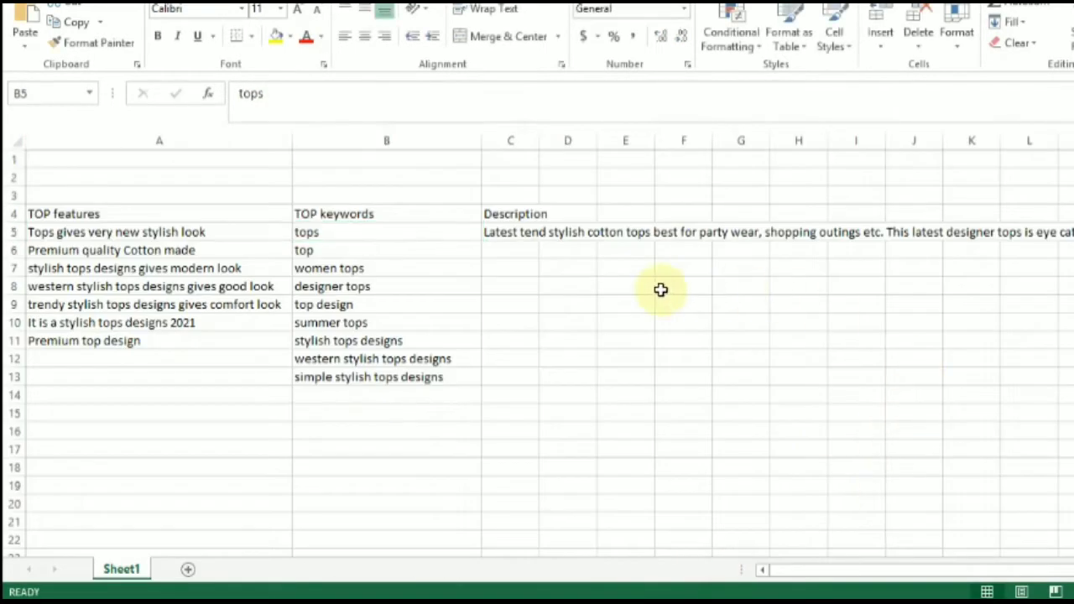
click(336, 99)
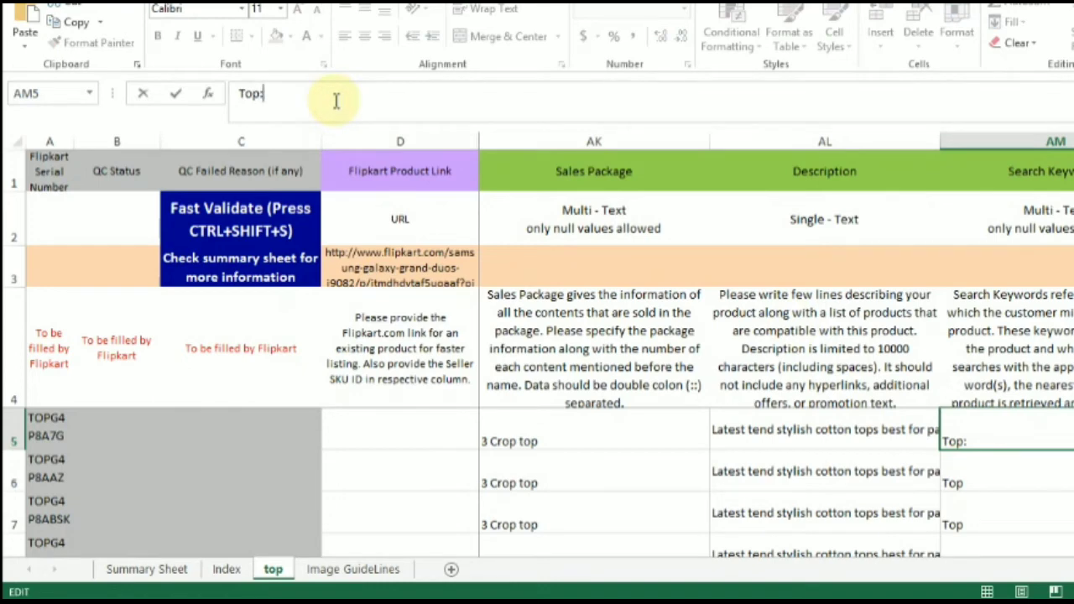
text(::)
key(ctrl+v)
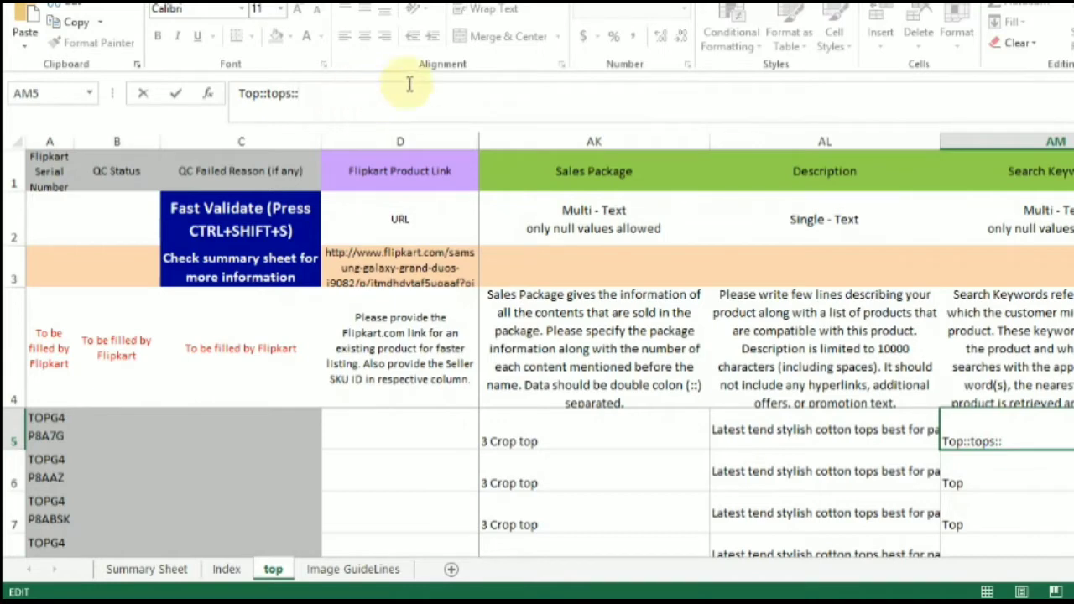
Append "women tops::" from the TOP keywords list in tops description.xlsx to the Search Keywords in AM5 of the catalog.
mouse_move(633, 600)
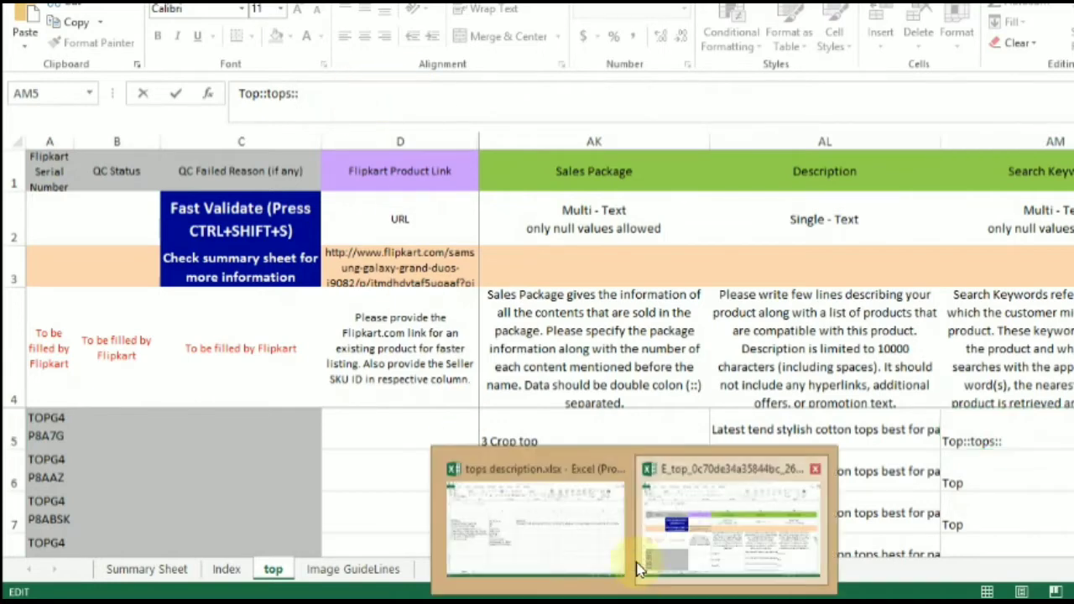
click(512, 538)
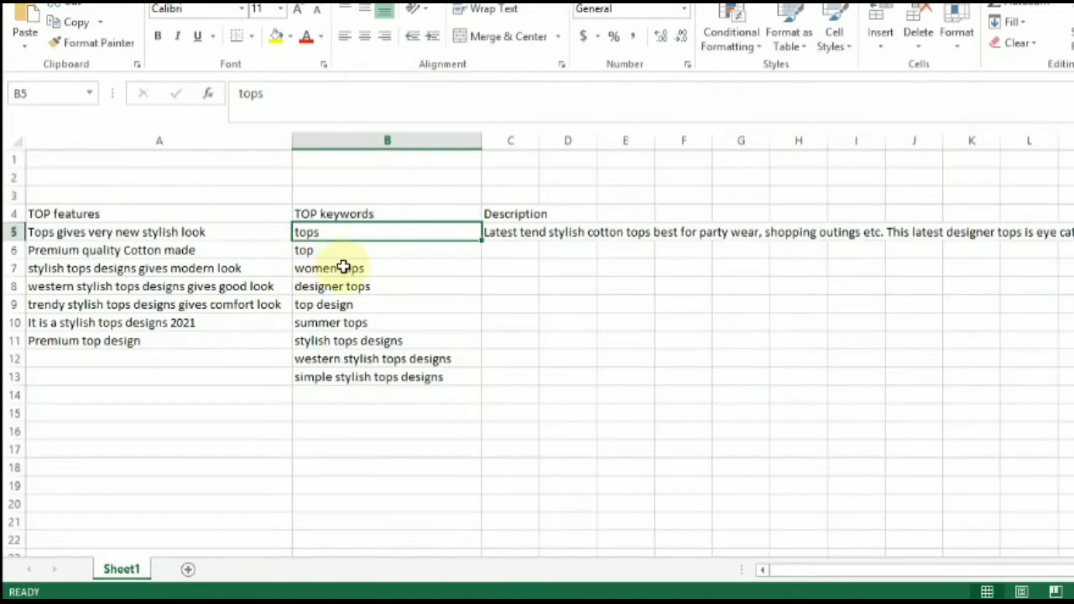
click(343, 268)
drag(328, 95, 205, 88)
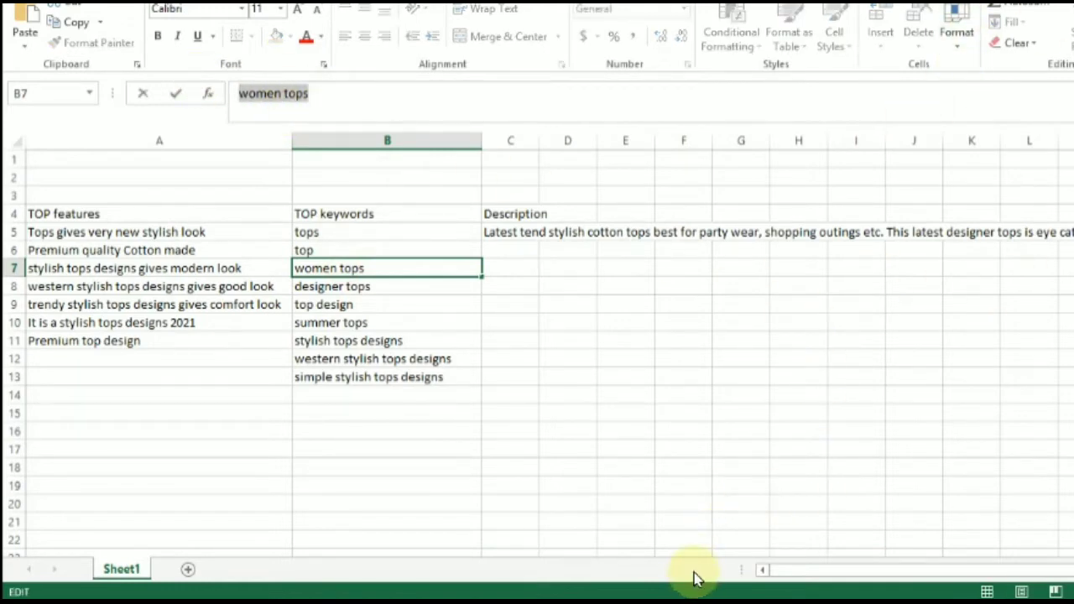
click(638, 577)
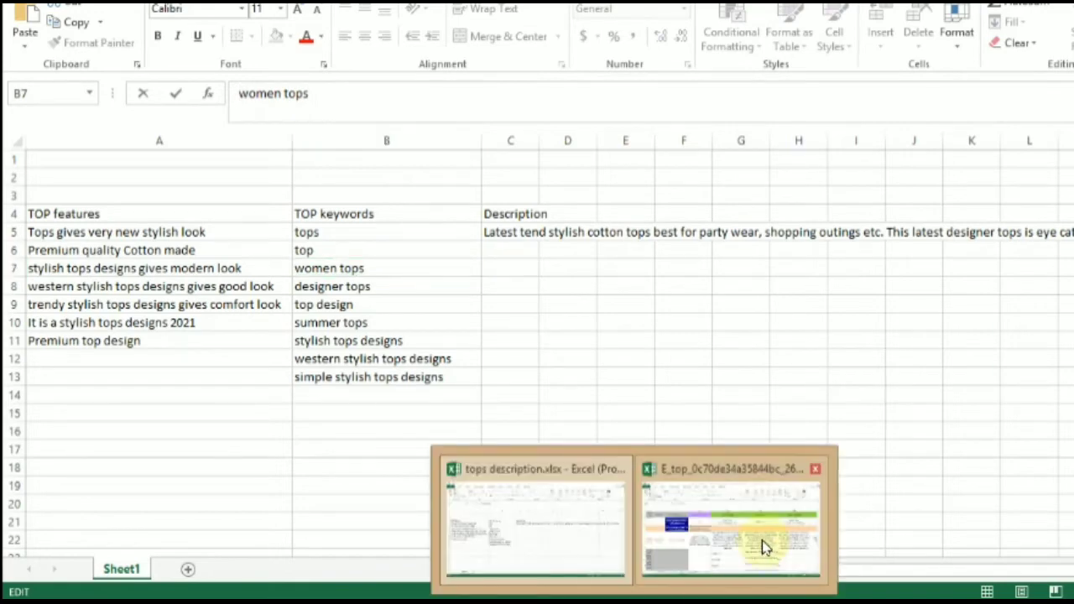
click(764, 547)
click(353, 101)
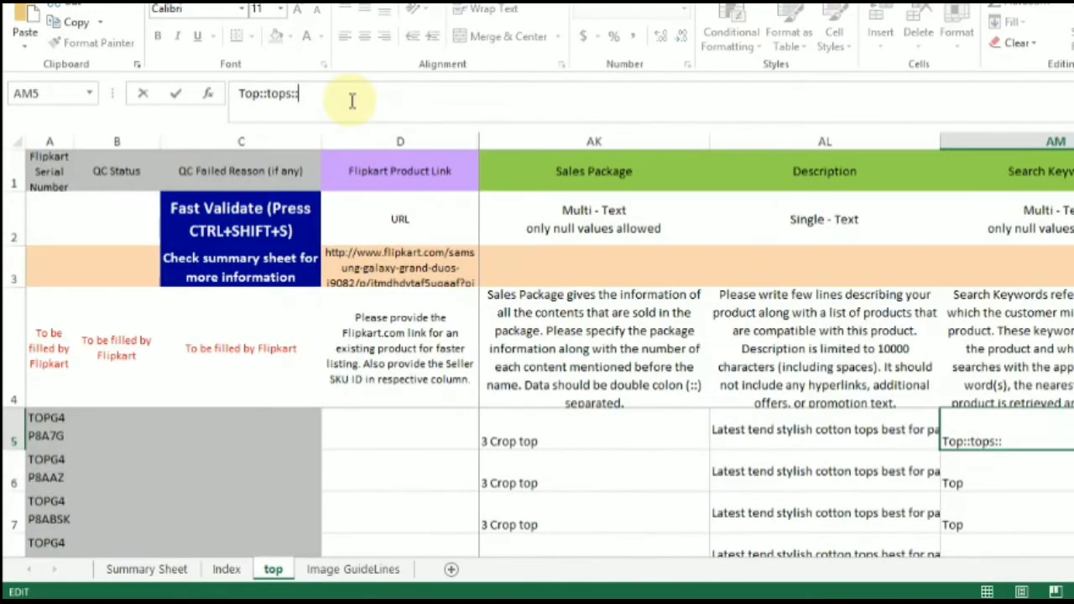
text(women tops::)
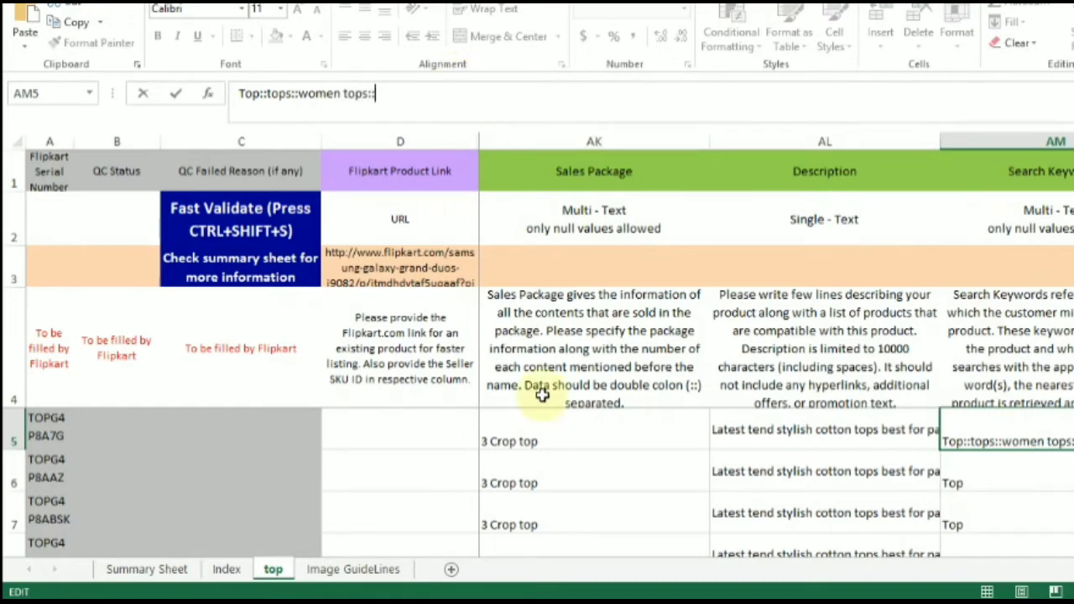
Append "designer tops::" from the TOP keywords list in tops description.xlsx to the catalog's Search Keywords in AM5.
mouse_move(636, 597)
click(606, 563)
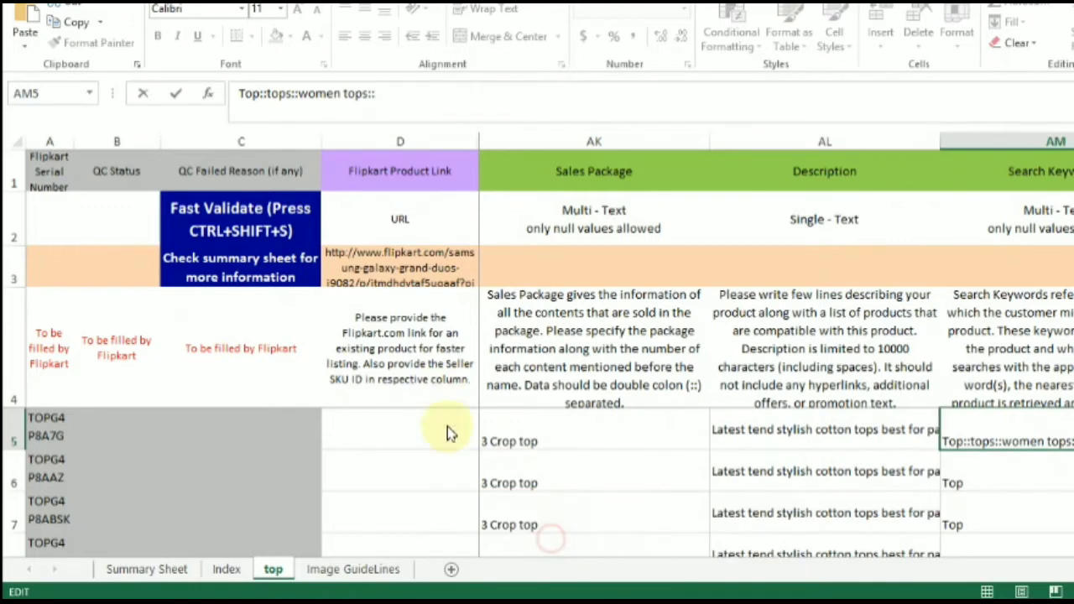
click(351, 285)
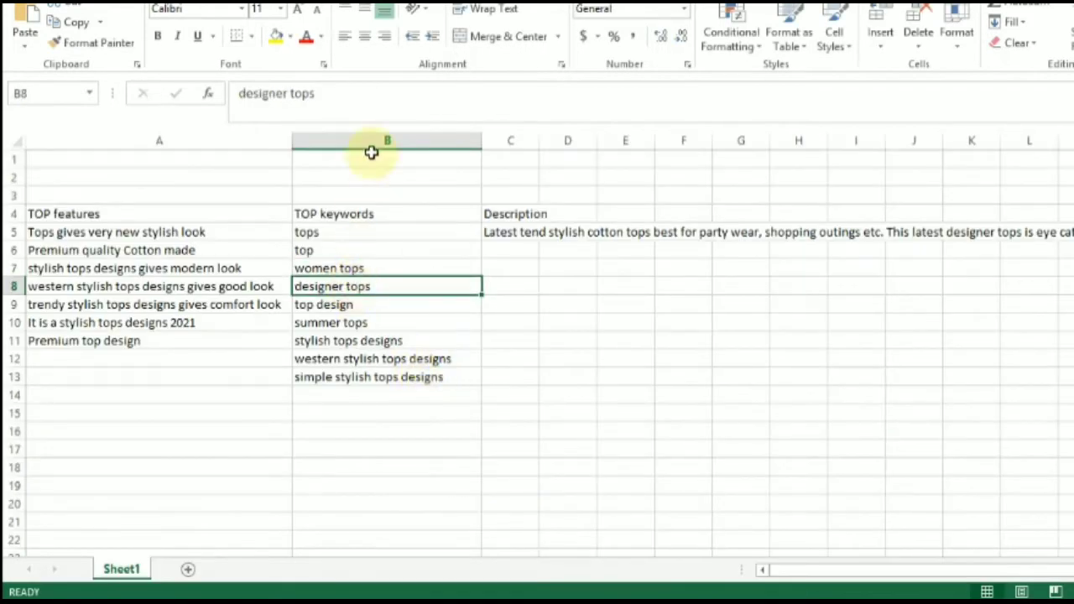
drag(355, 110, 184, 122)
key(ctrl+c)
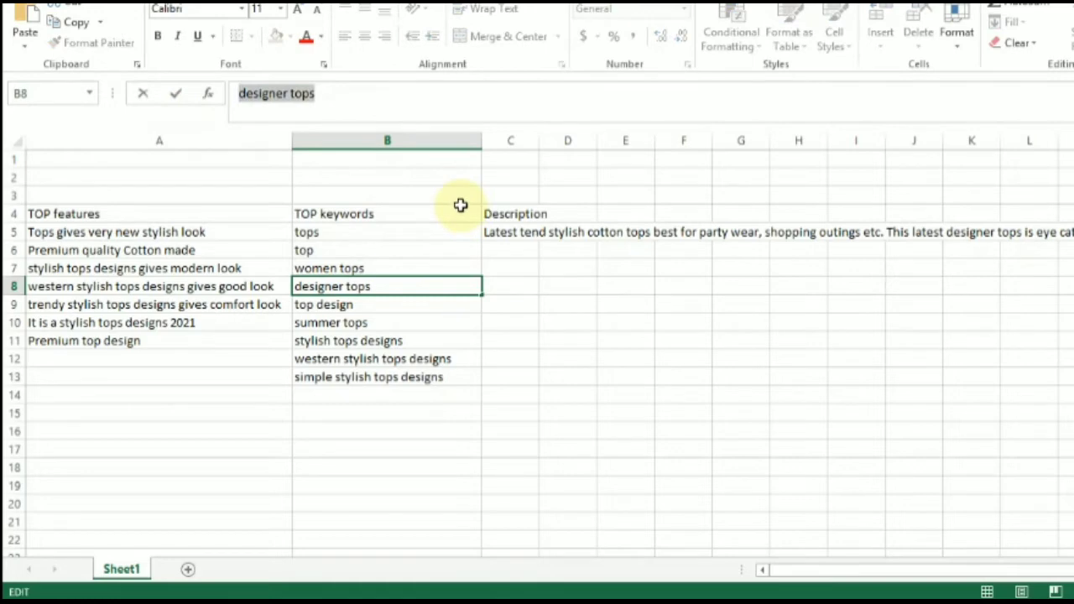
mouse_move(635, 603)
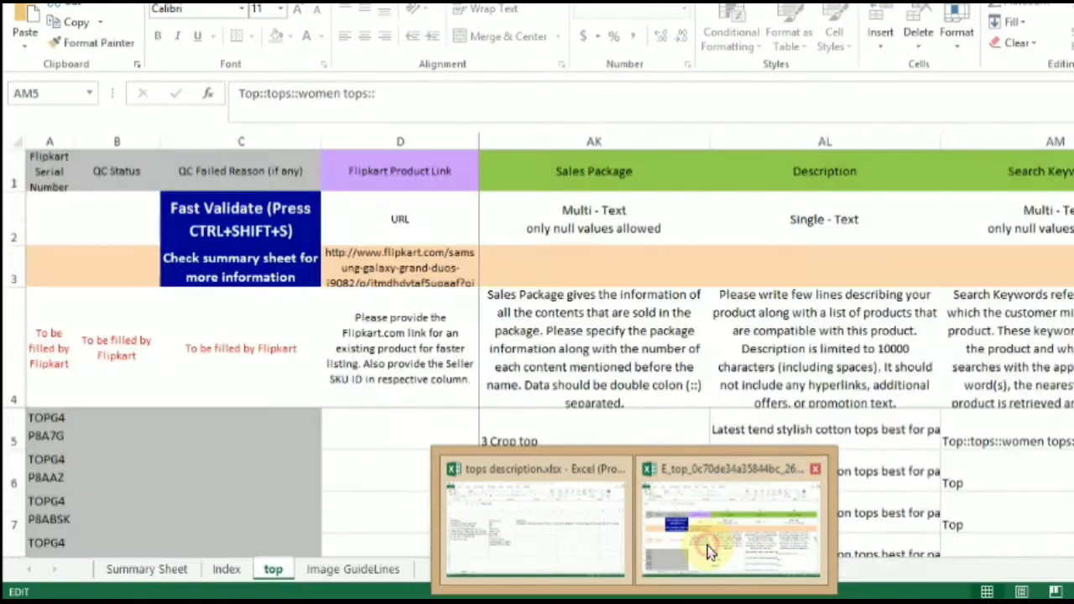
click(715, 547)
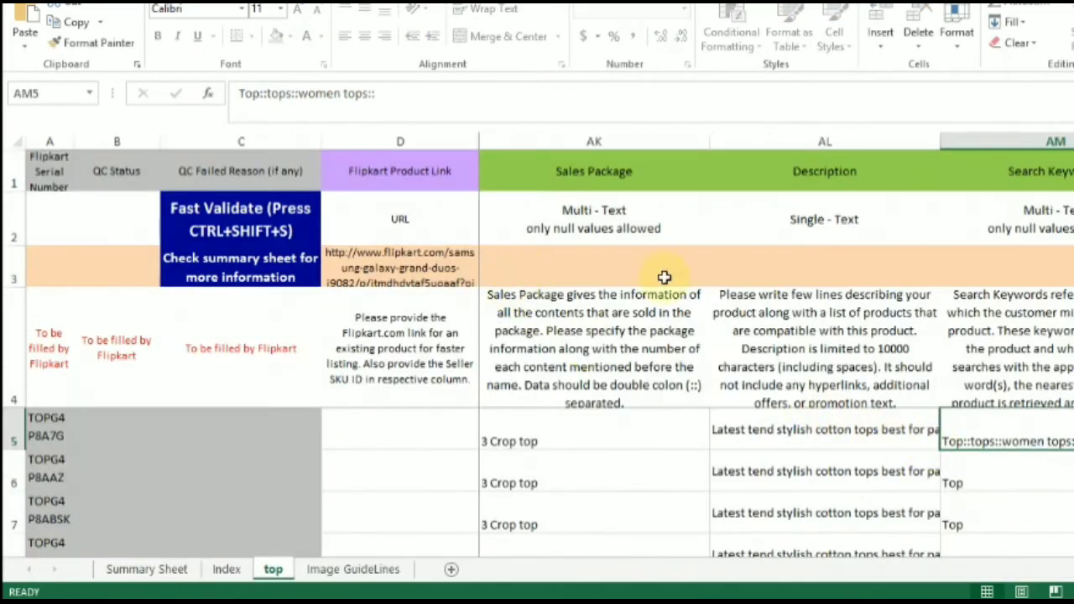
click(444, 104)
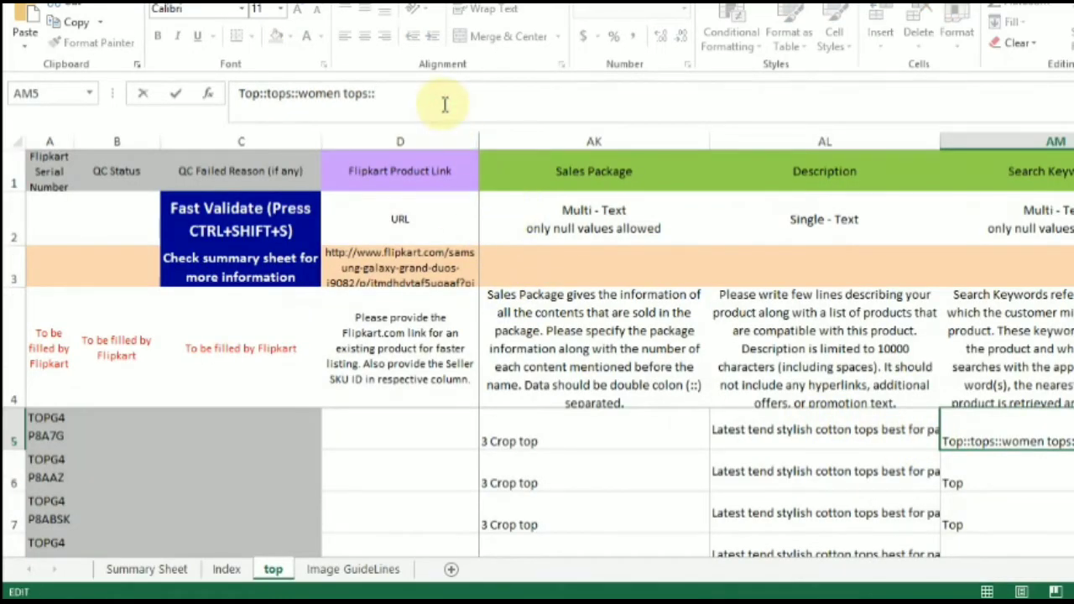
key(ctrl+v)
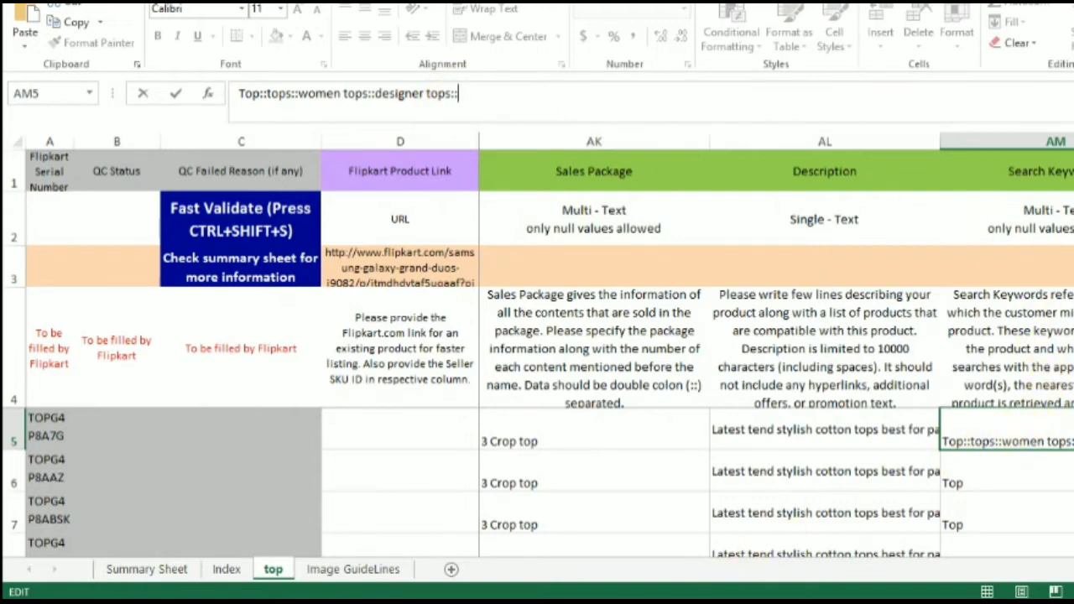
Append "stylish tops designs::" from the TOP keywords list in tops description.xlsx to the catalog's Search Keywords in AM5.
click(550, 541)
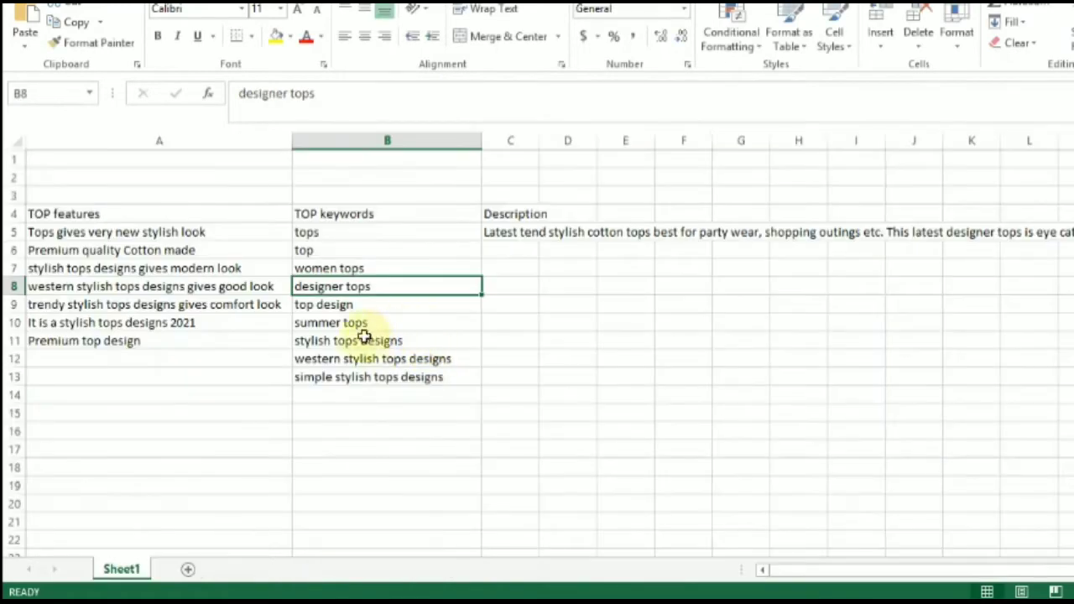
click(343, 304)
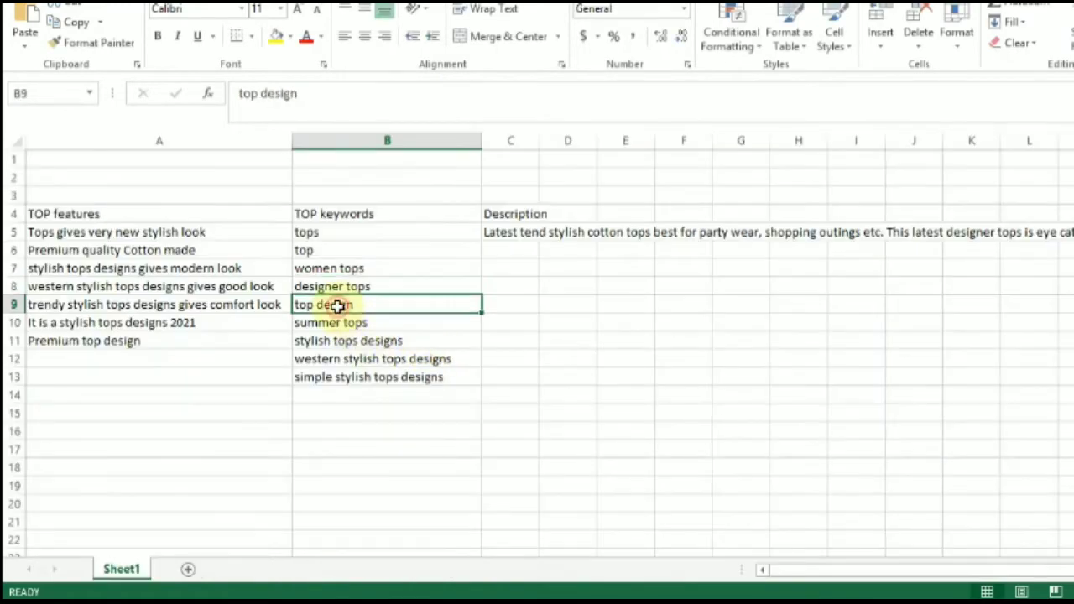
click(379, 339)
drag(365, 91, 175, 80)
key(ctrl+c)
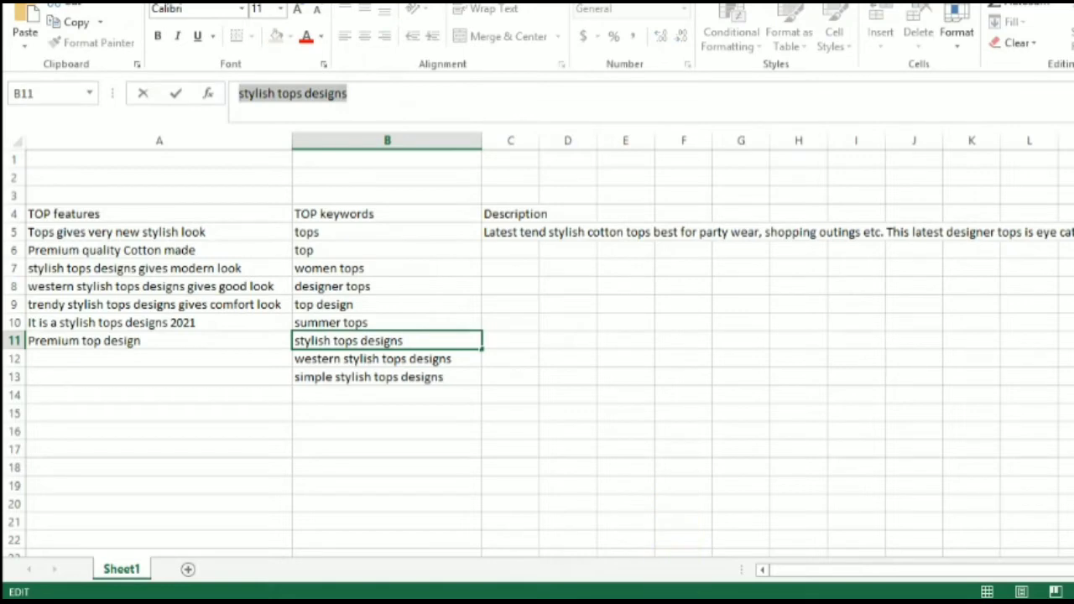
click(751, 553)
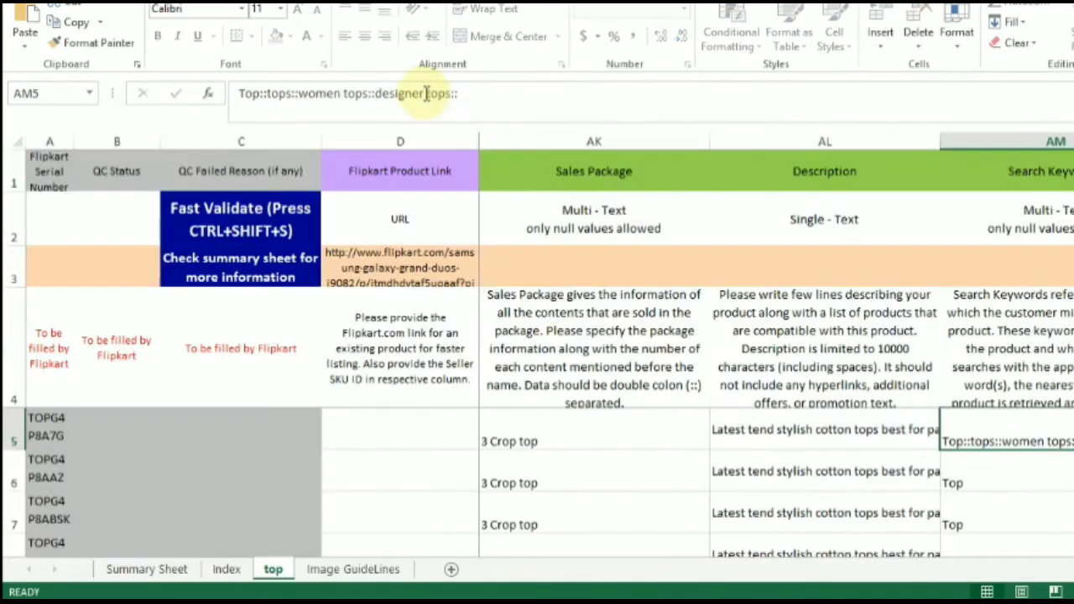
click(487, 99)
key(ctrl+v)
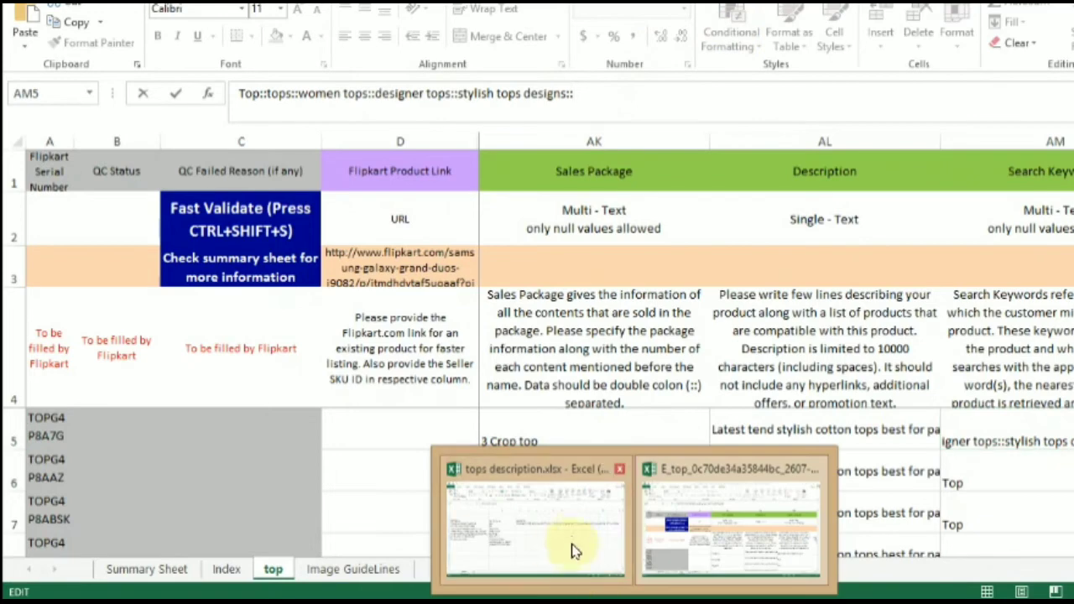
Append "western stylish tops designs::" from the TOP keywords list in tops description.xlsx to the catalog's Search Keywords in AM5.
click(561, 532)
click(351, 358)
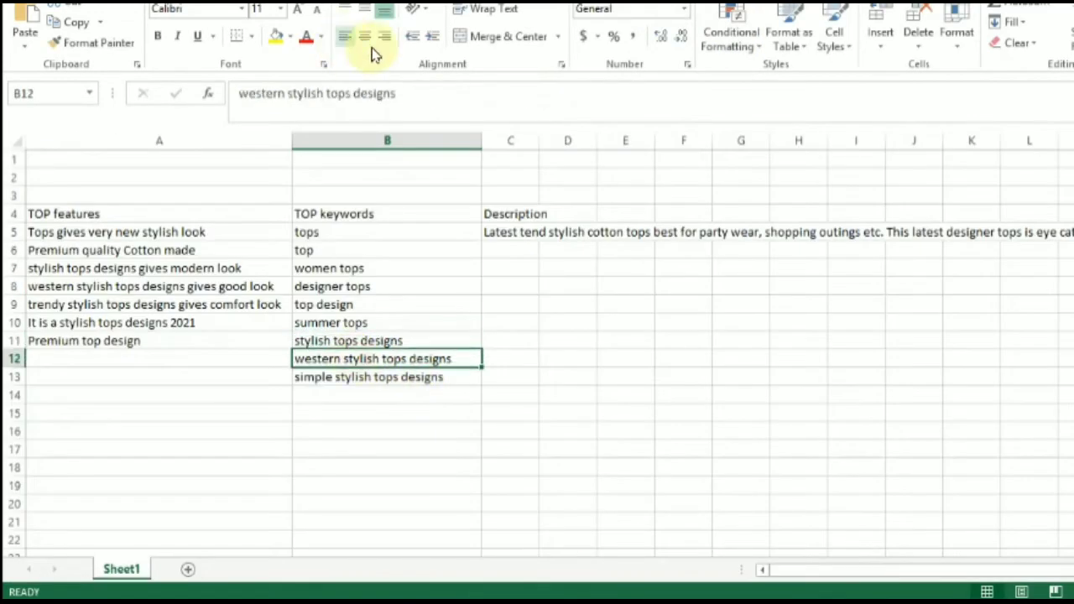
drag(441, 93, 216, 92)
key(ctrl+c)
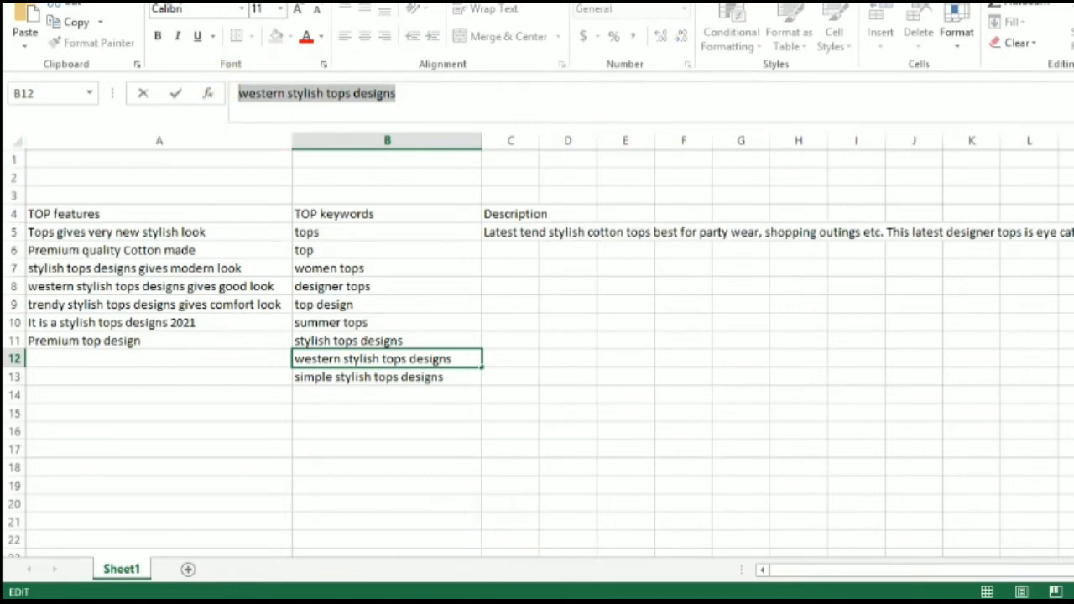
mouse_move(652, 585)
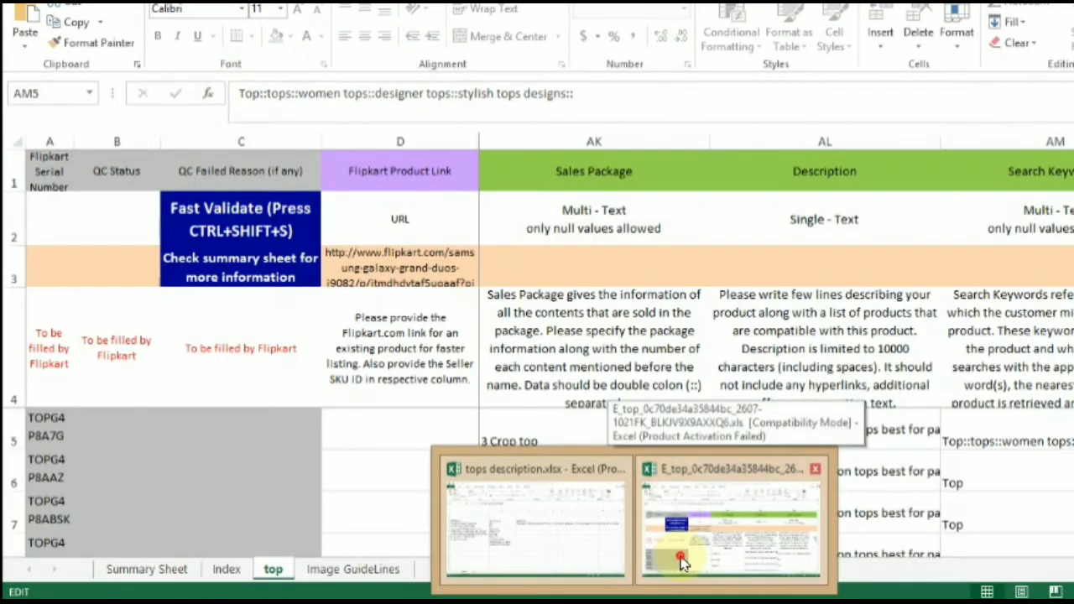
click(681, 561)
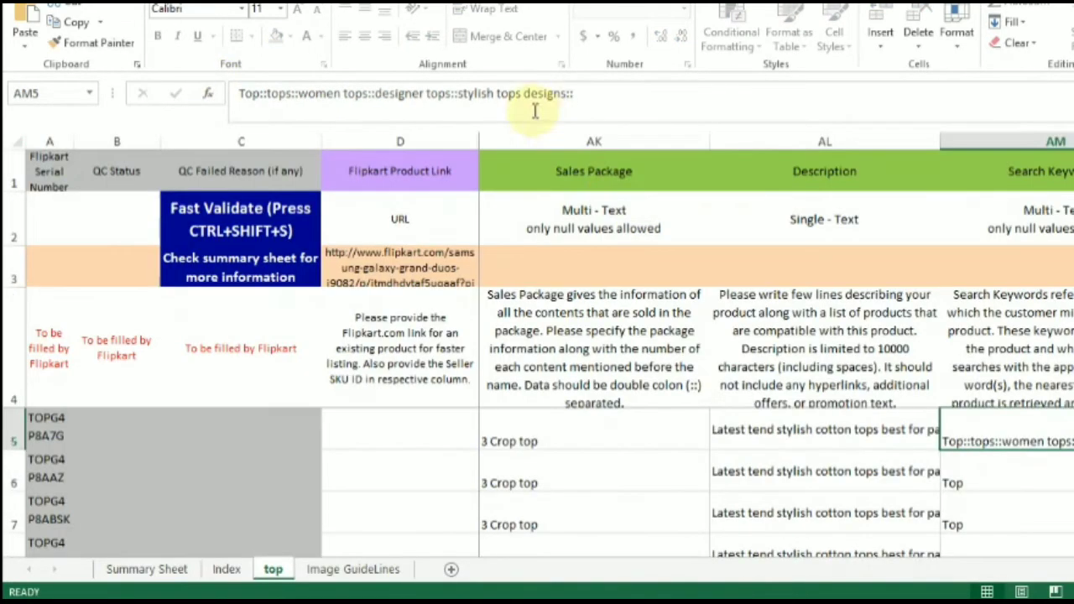
click(602, 99)
key(ctrl+v)
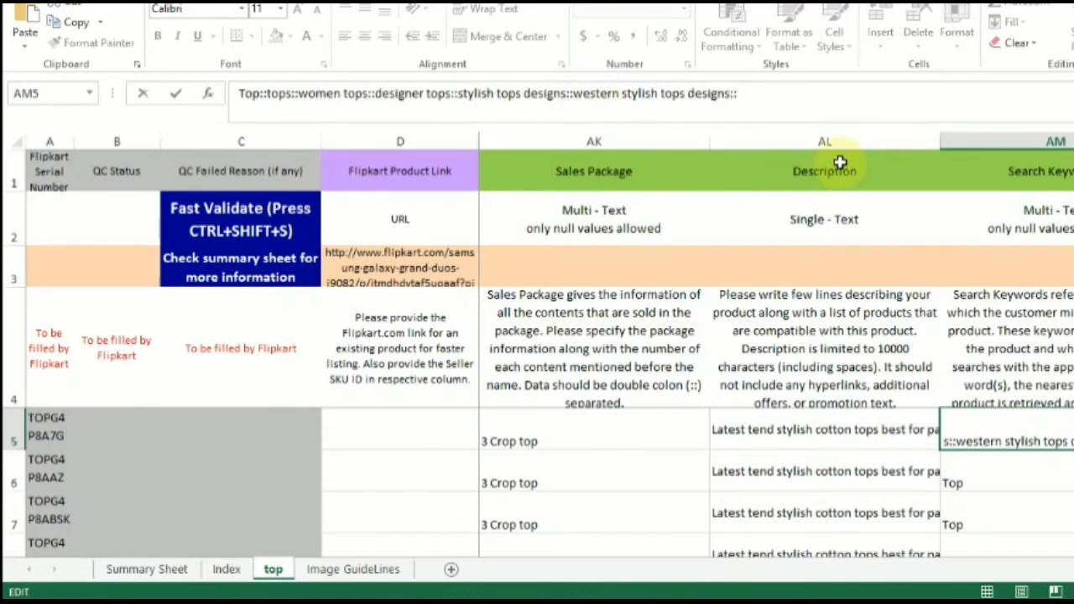
Append "simple stylish tops designs" from tops description.xlsx as the final Search Keyword in the catalog's AM5.
mouse_move(663, 588)
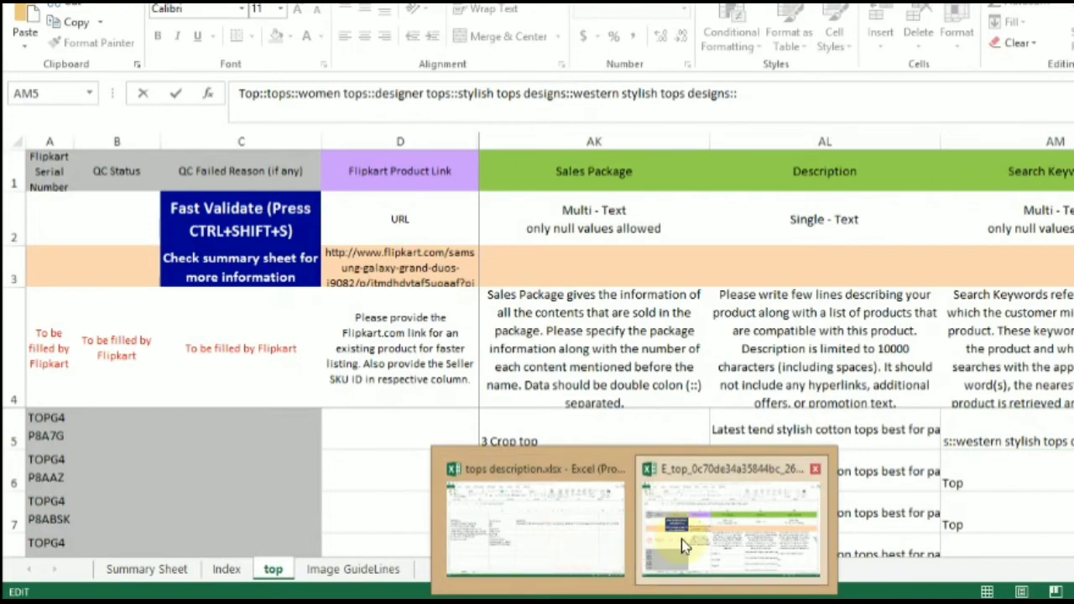
click(545, 520)
click(360, 377)
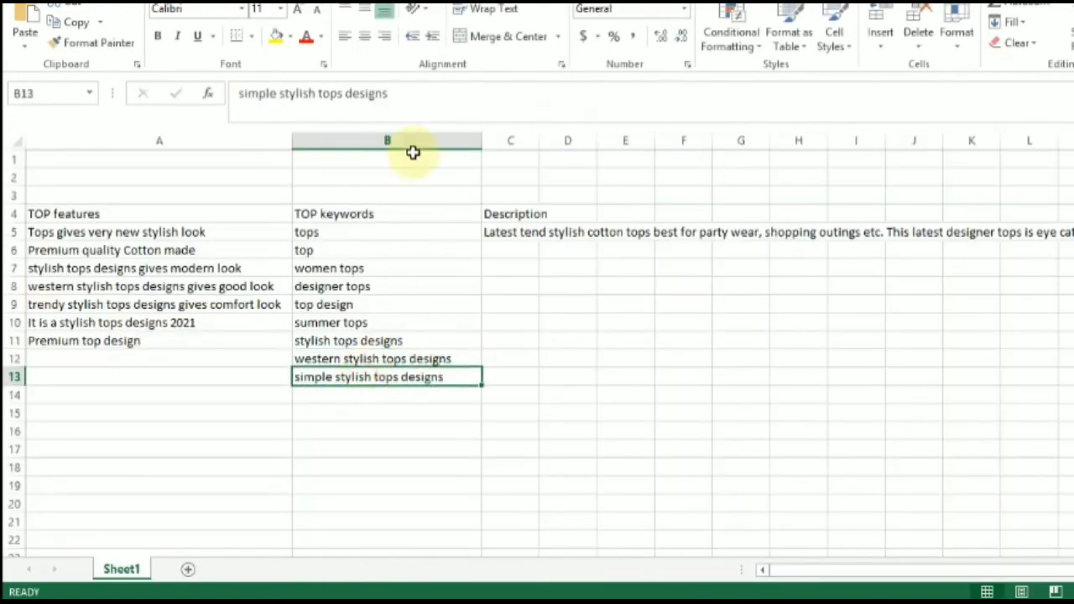
drag(418, 93, 235, 93)
key(ctrl+c)
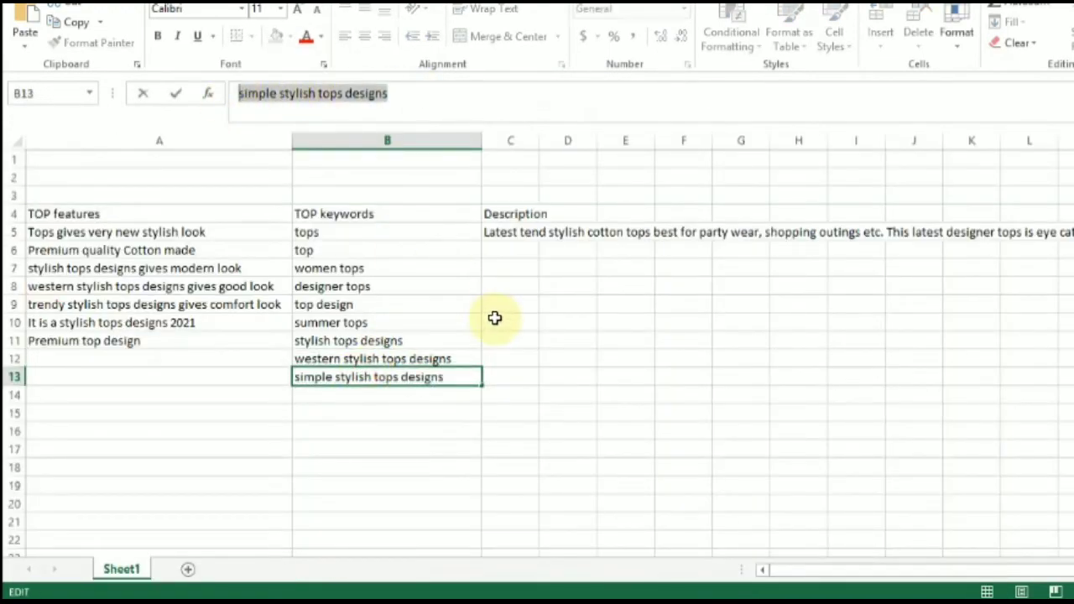
click(636, 601)
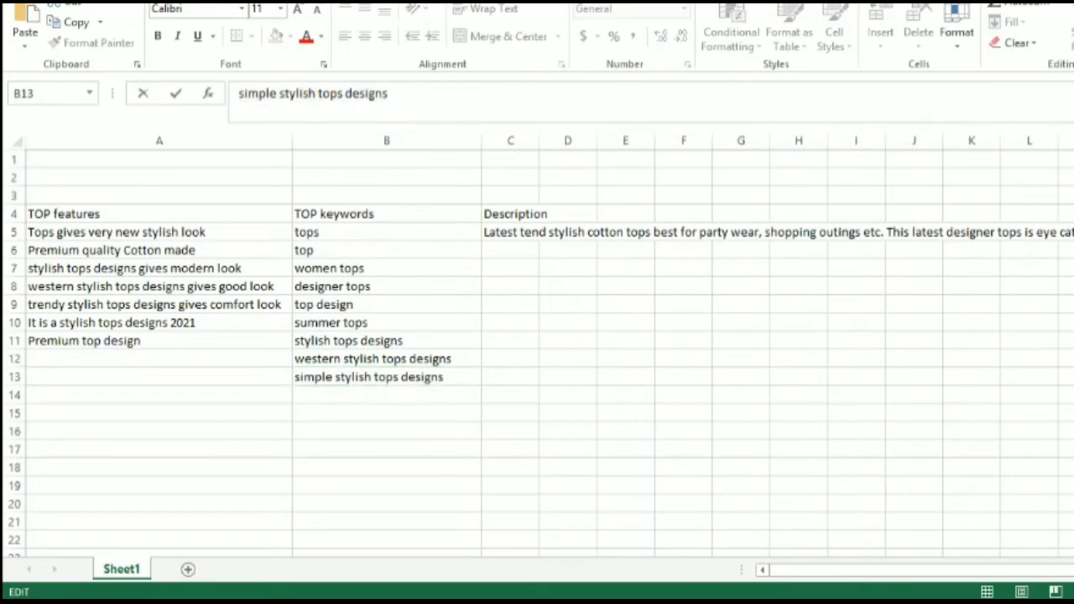
click(762, 561)
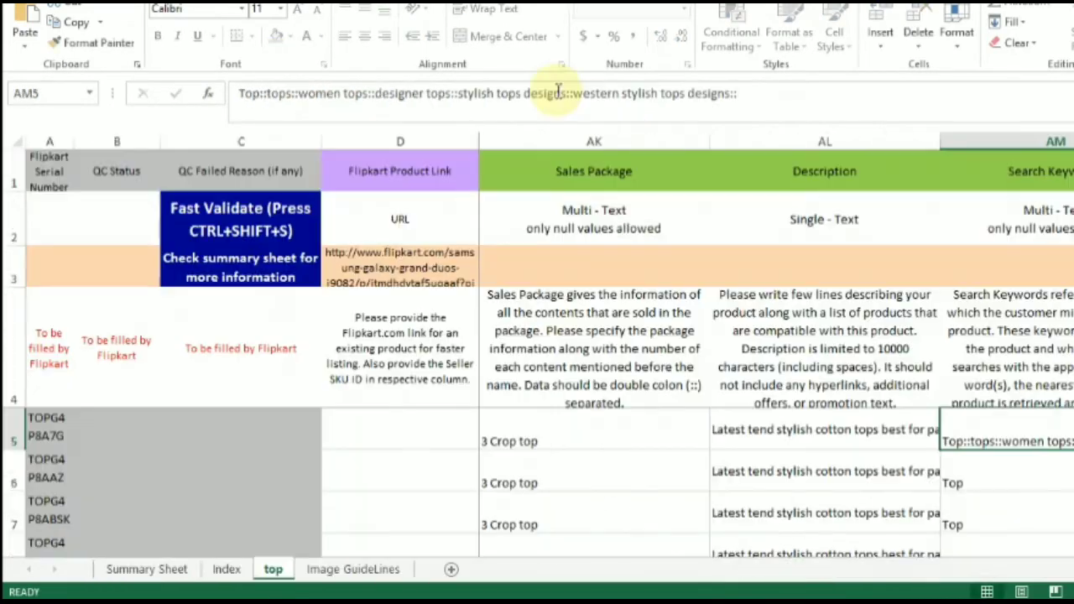
click(758, 105)
key(ctrl+v)
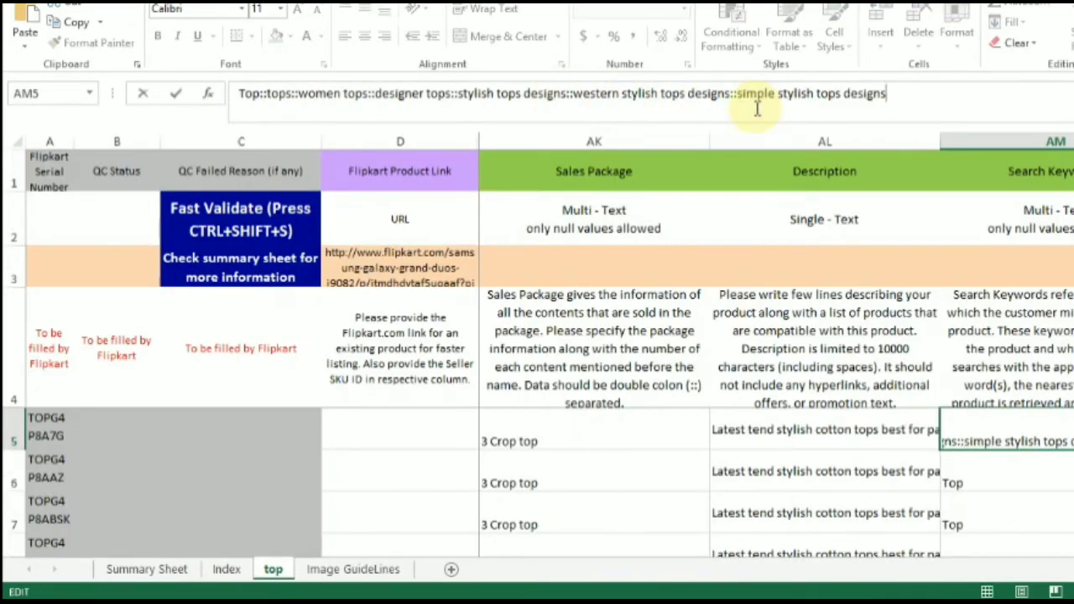
click(856, 432)
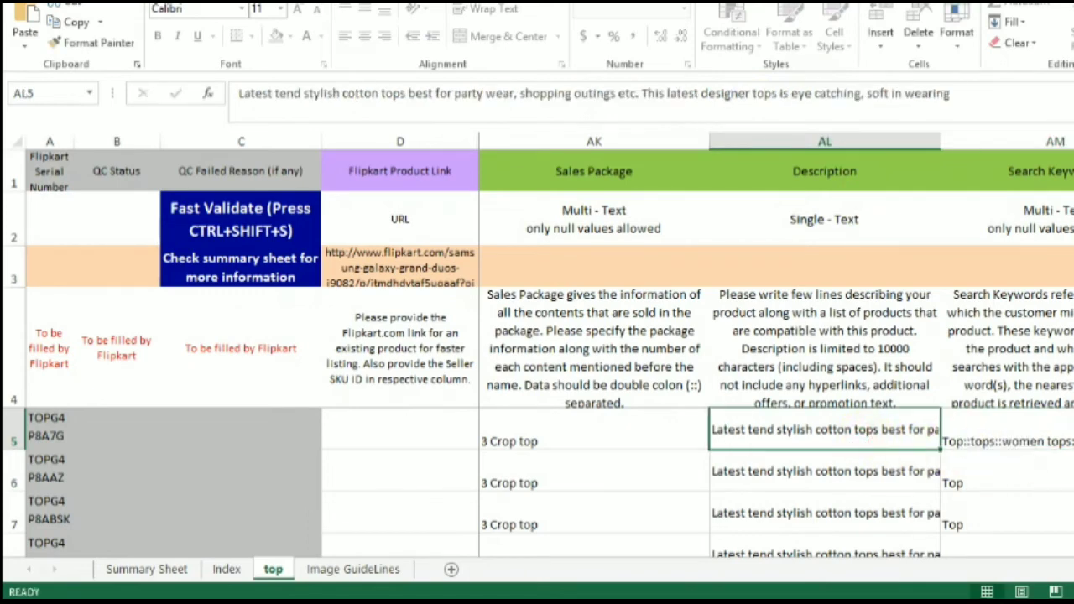
Copy the complete Search Keywords entry from AM5 into the last product's cell, AM504.
click(1005, 431)
key(ctrl+c)
click(856, 431)
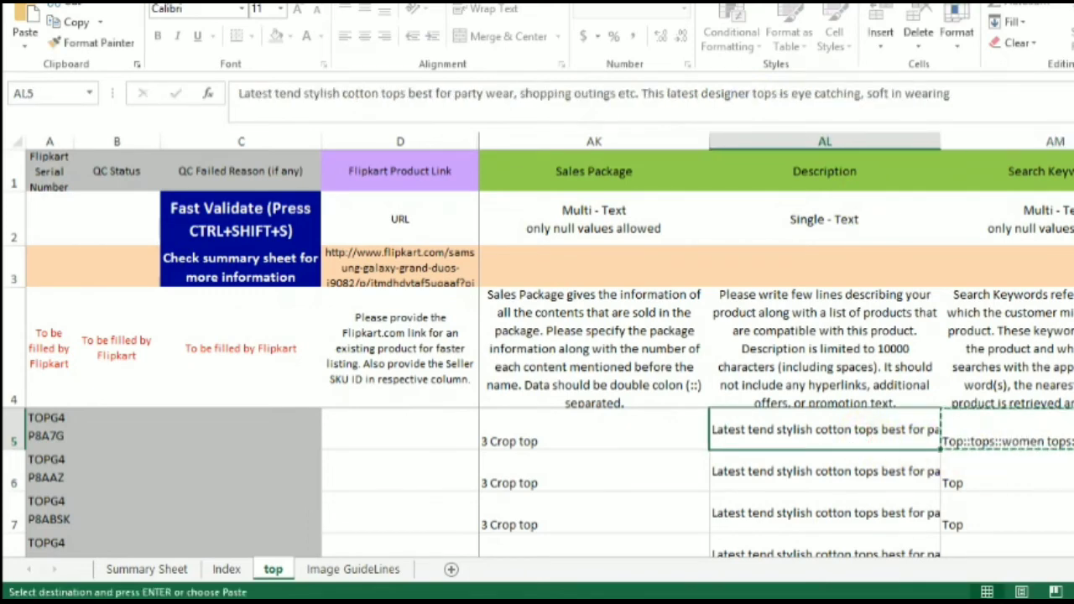
key(ctrl+Down)
key(Right)
key(ctrl+v)
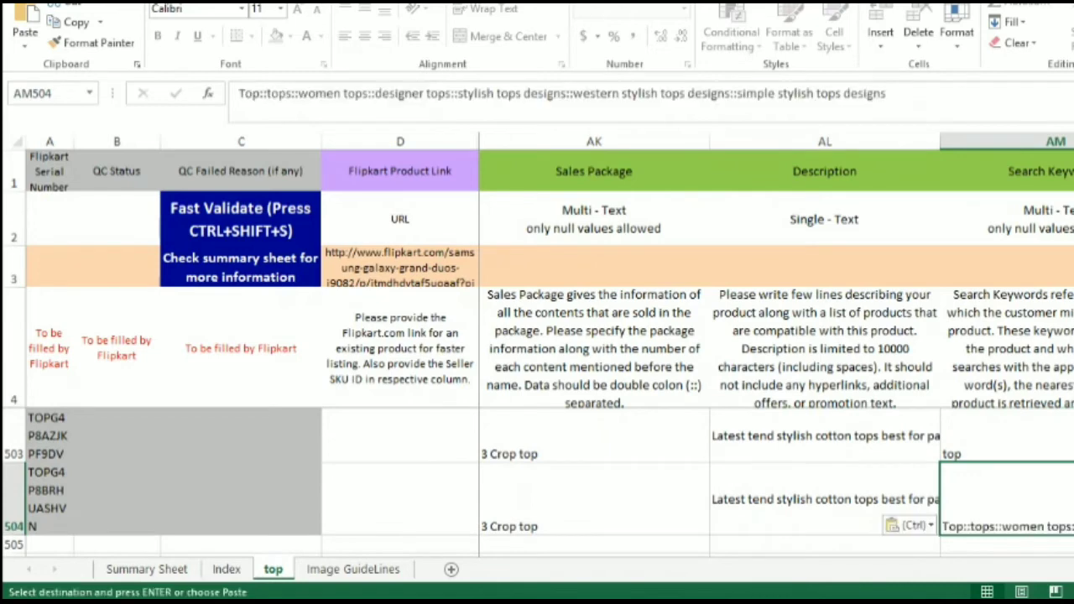
Fill the Search Keywords column with the AM5 entry for all products down to row 504.
key(ctrl+shift+Up)
key(shift+Down)
key(shift+Down)
key(shift+Down)
key(shift+Down)
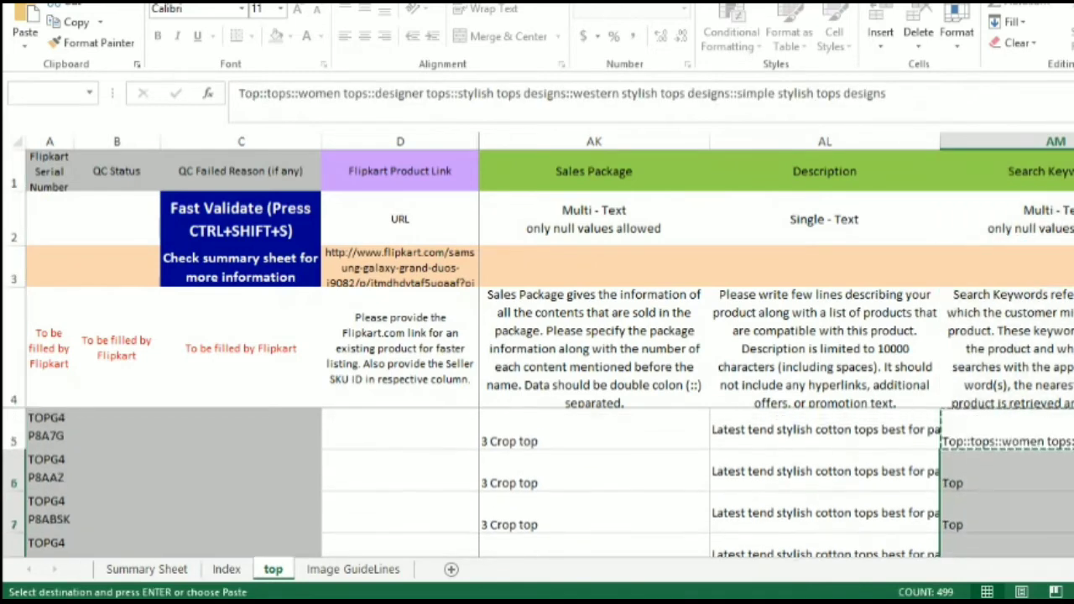
key(Return)
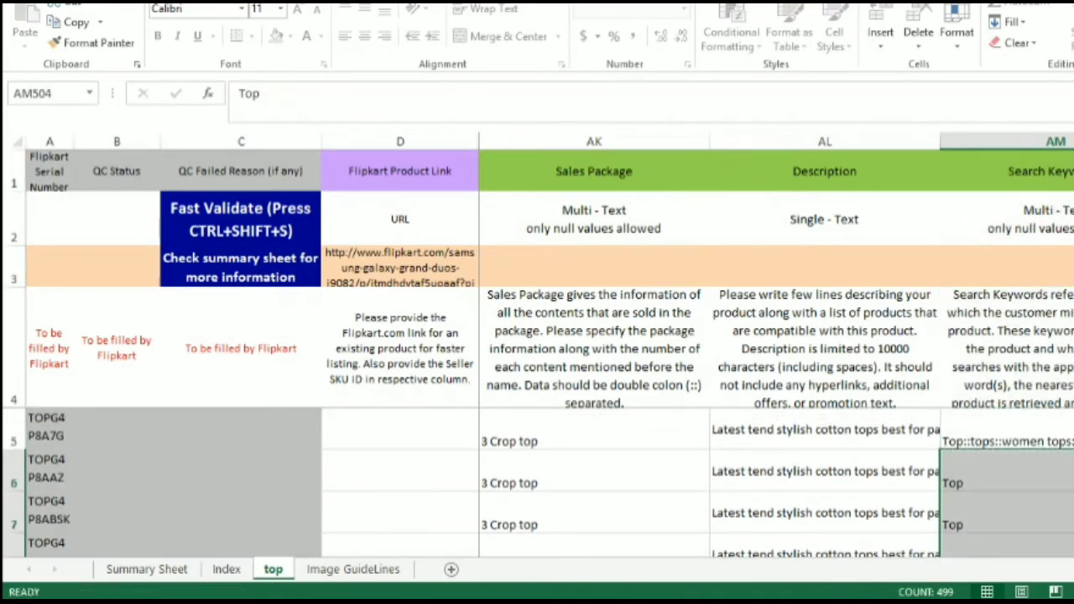
key(shift+Up)
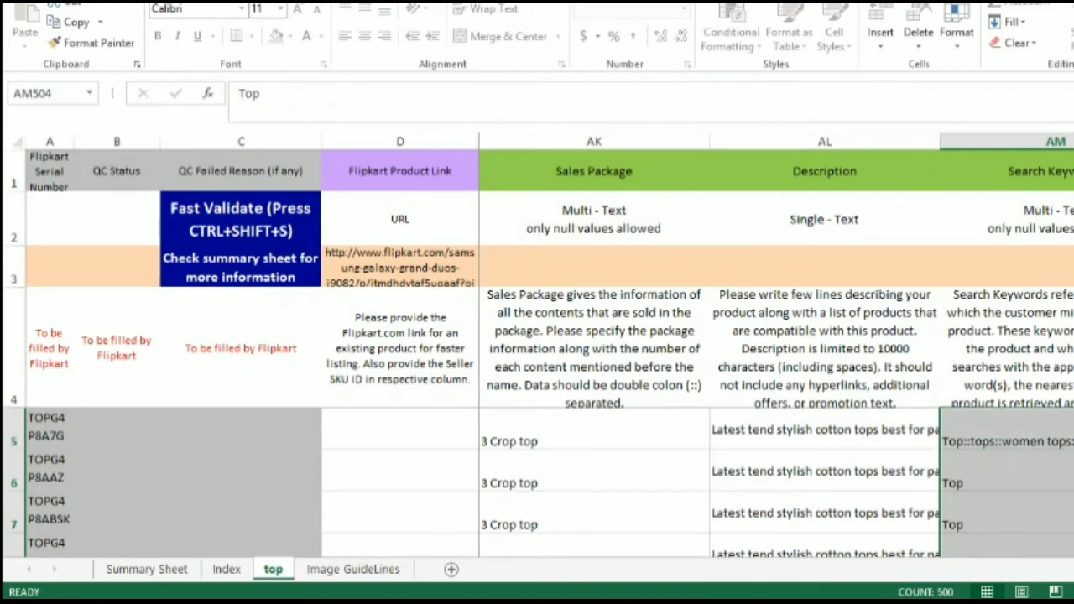
key(ctrl+d)
key(Up)
key(Up)
key(Up)
key(Up)
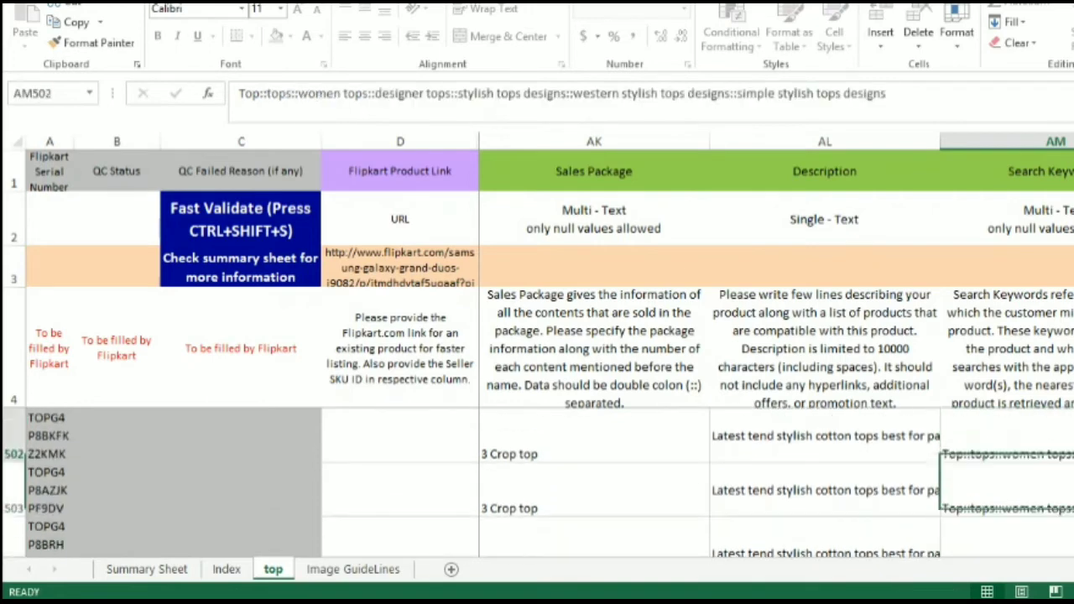
Enter "Tops gives very new stylish look::" in Key Features cell AN500, using the first TOP feature from tops description.xlsx.
key(Right)
key(Right)
key(Right)
key(Left)
key(Left)
key(Left)
key(Left)
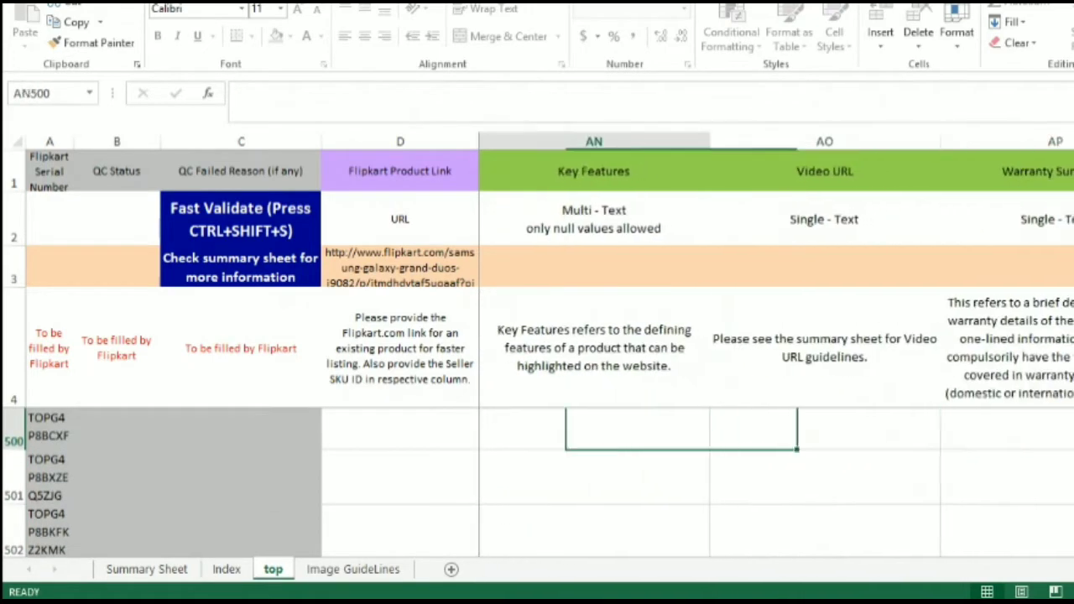
key(Right)
key(Right)
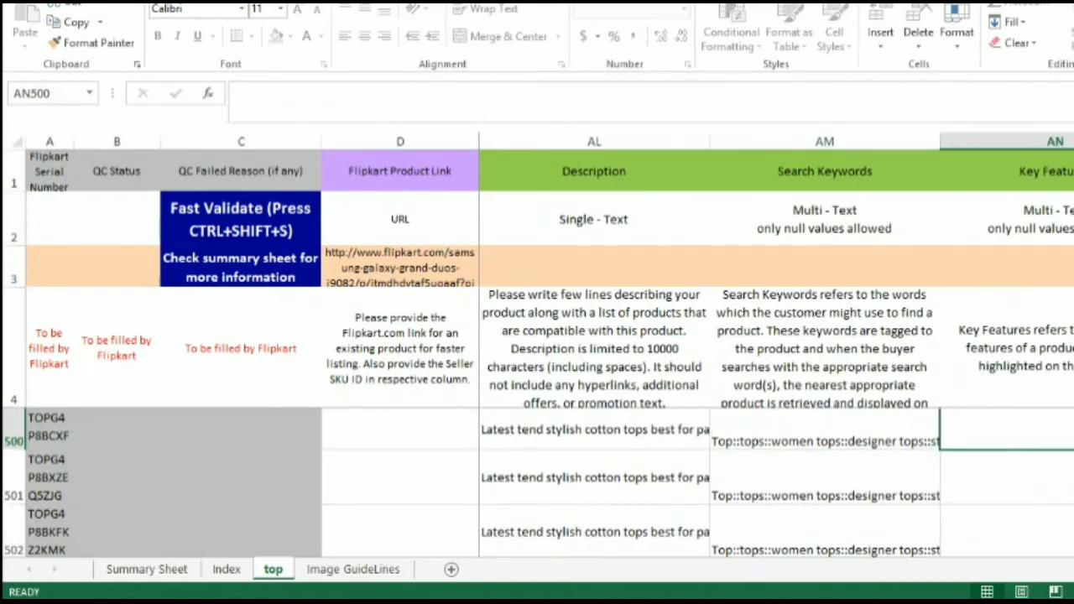
click(635, 603)
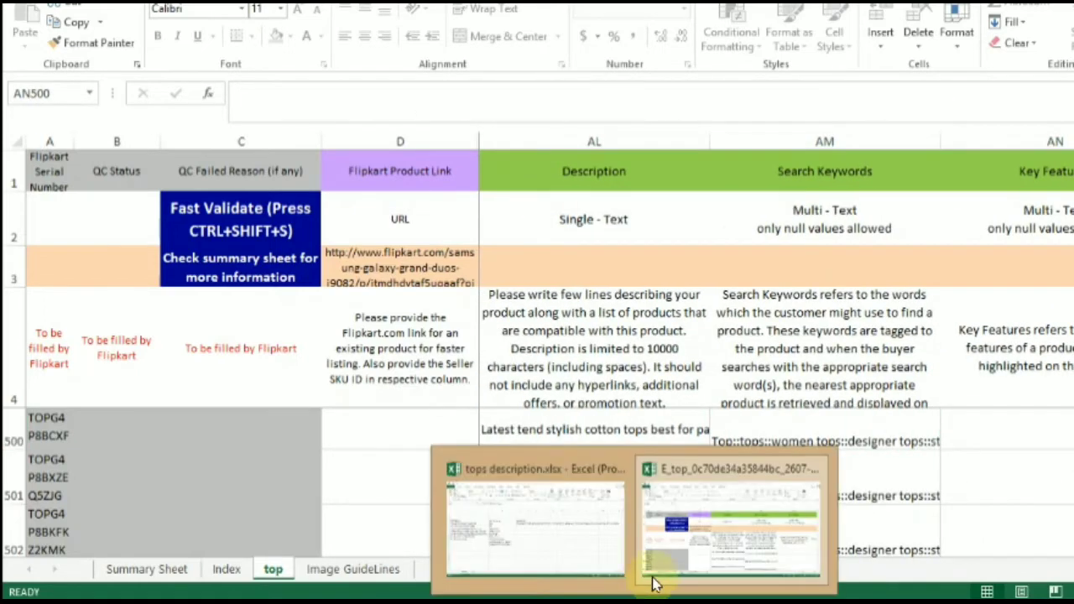
click(532, 542)
click(135, 231)
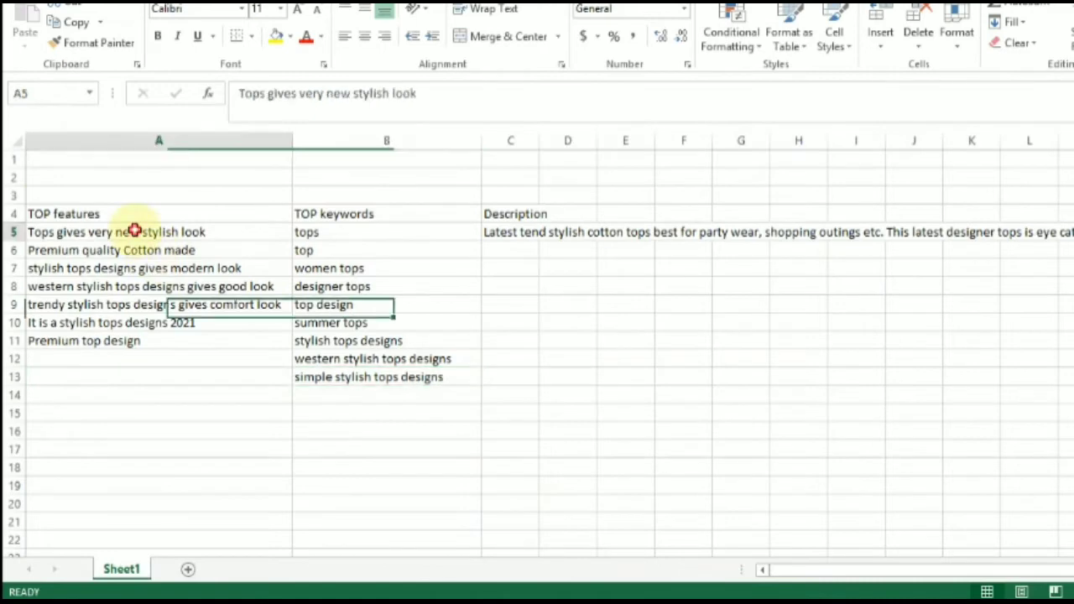
triple_click(448, 95)
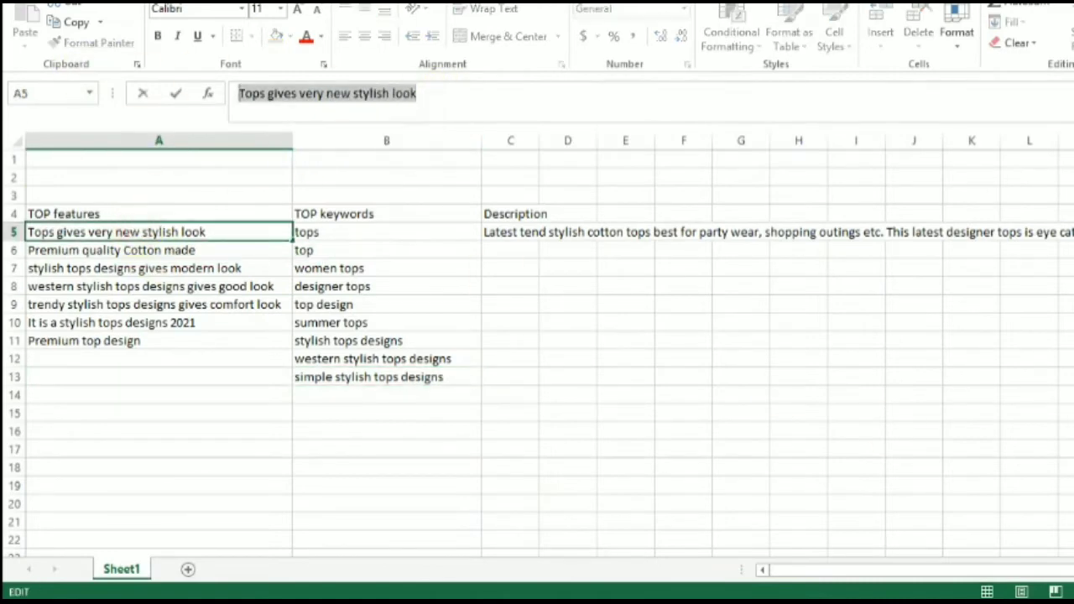
key(alt+Tab)
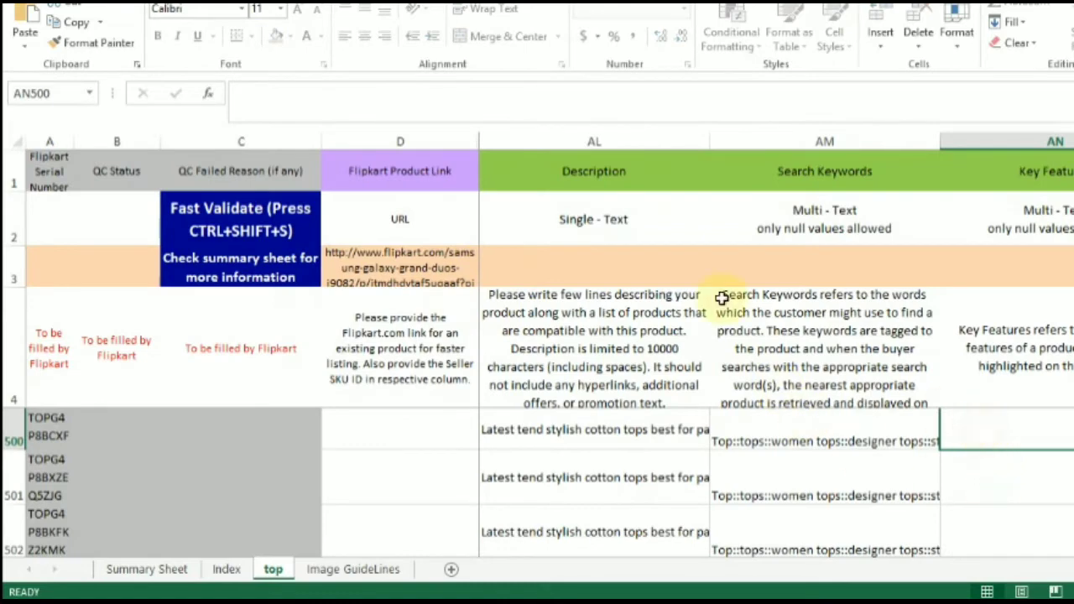
click(297, 107)
key(ctrl+v)
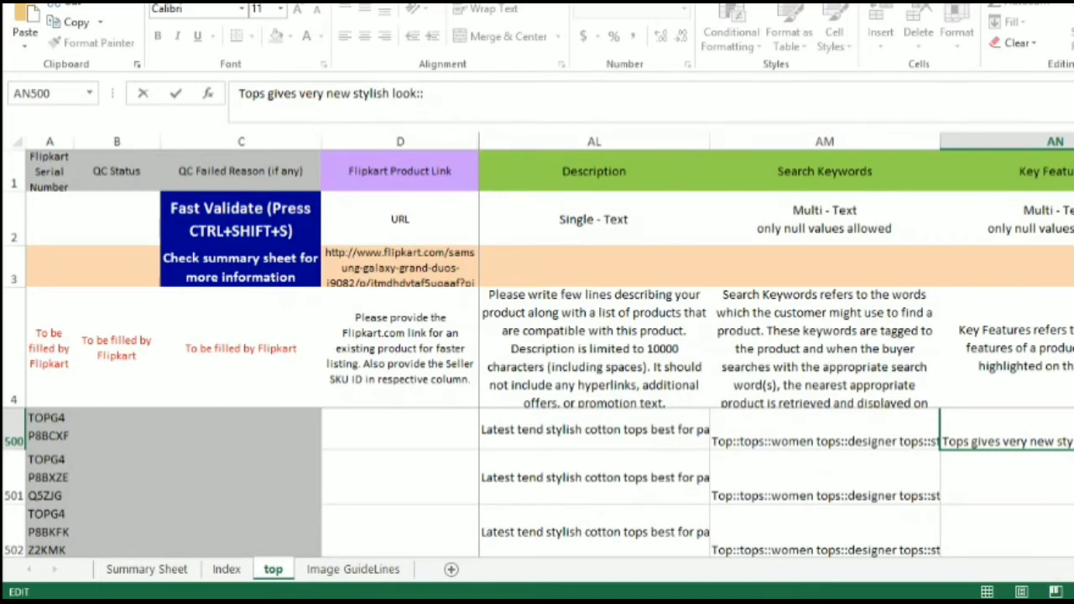
Append "Premium quality Cotton made:" from the TOP features list in tops description.xlsx to the catalog's Key Features in AN500.
key(alt+Tab)
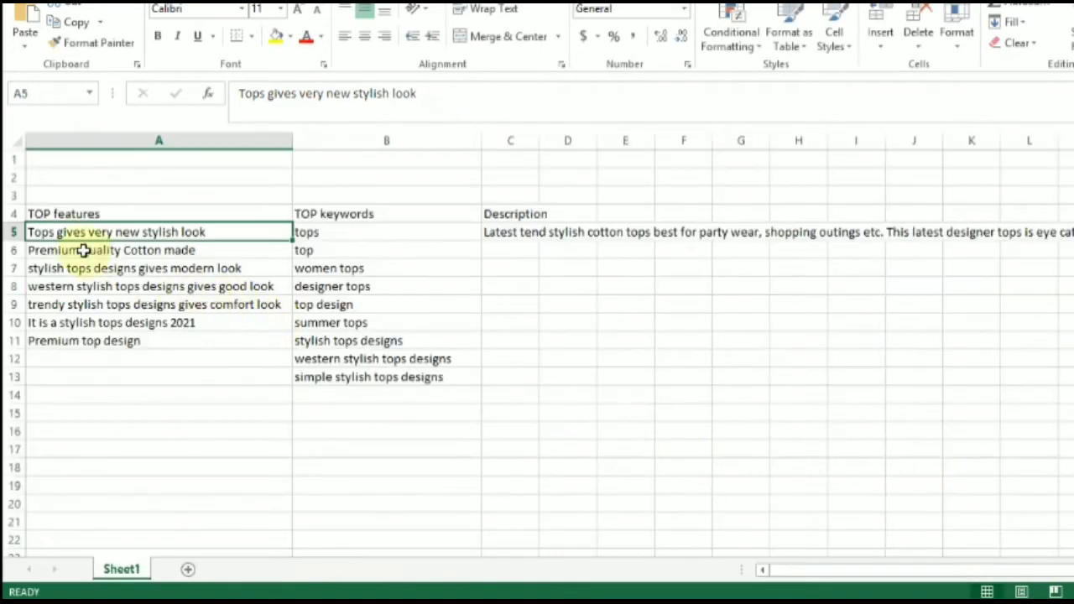
click(85, 250)
click(434, 92)
drag(433, 92, 238, 101)
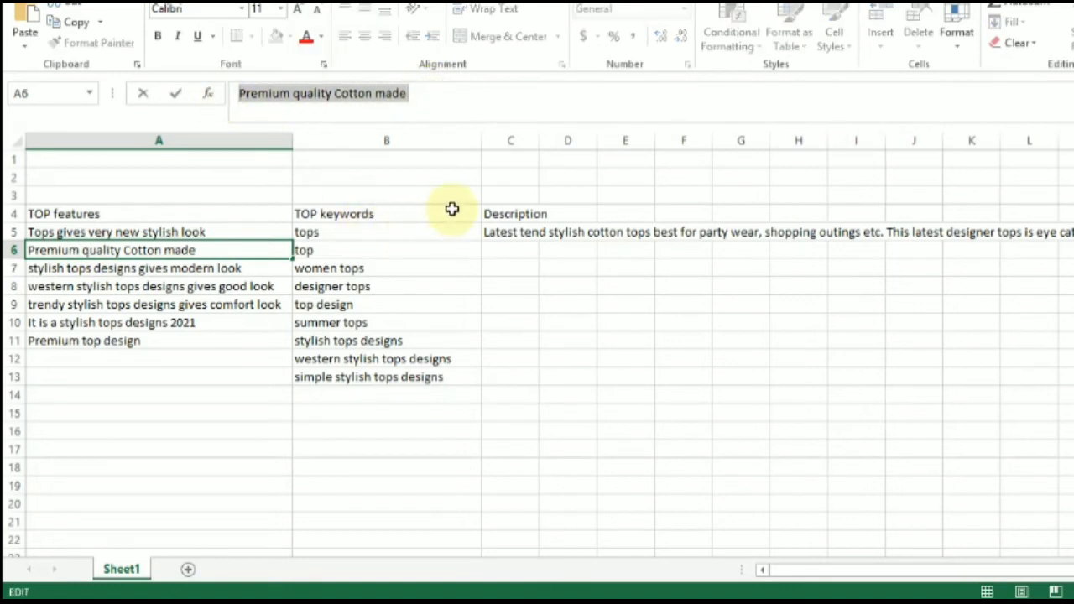
key(ctrl+c)
key(alt+Tab)
click(467, 96)
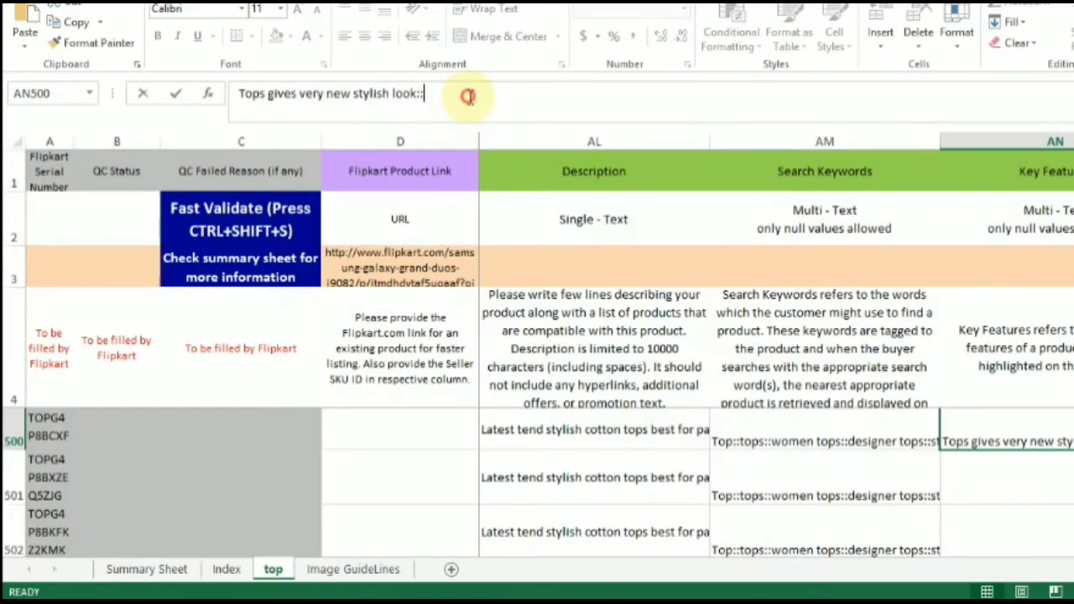
key(ctrl+v)
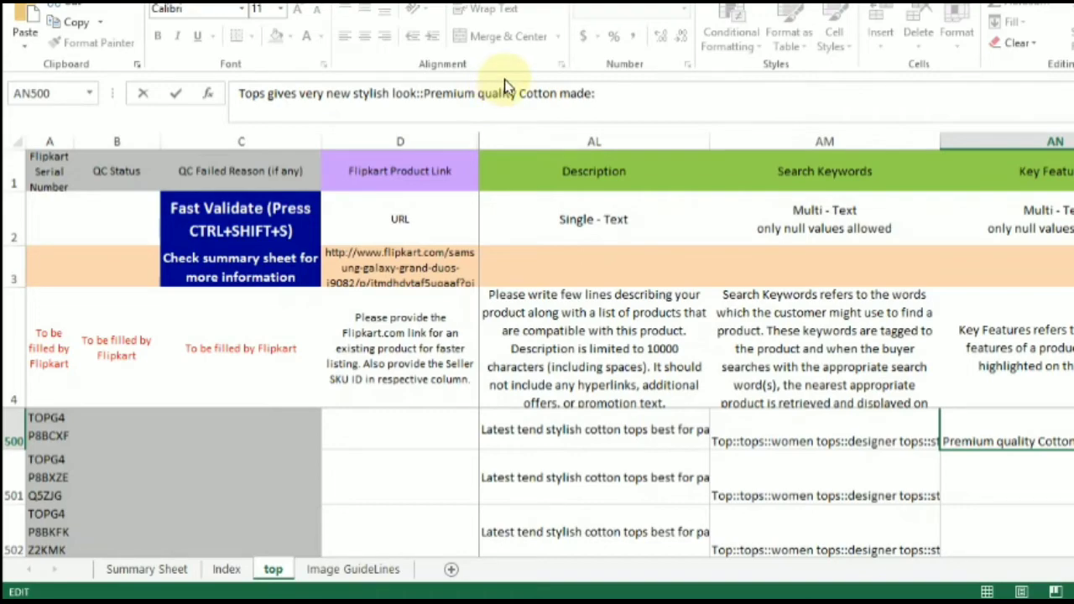
Append "stylish tops designs gives modern look::" from the TOP features list to Key Features AN500, completing the "::" separator after "Premium quality Cotton made".
key(alt+Tab)
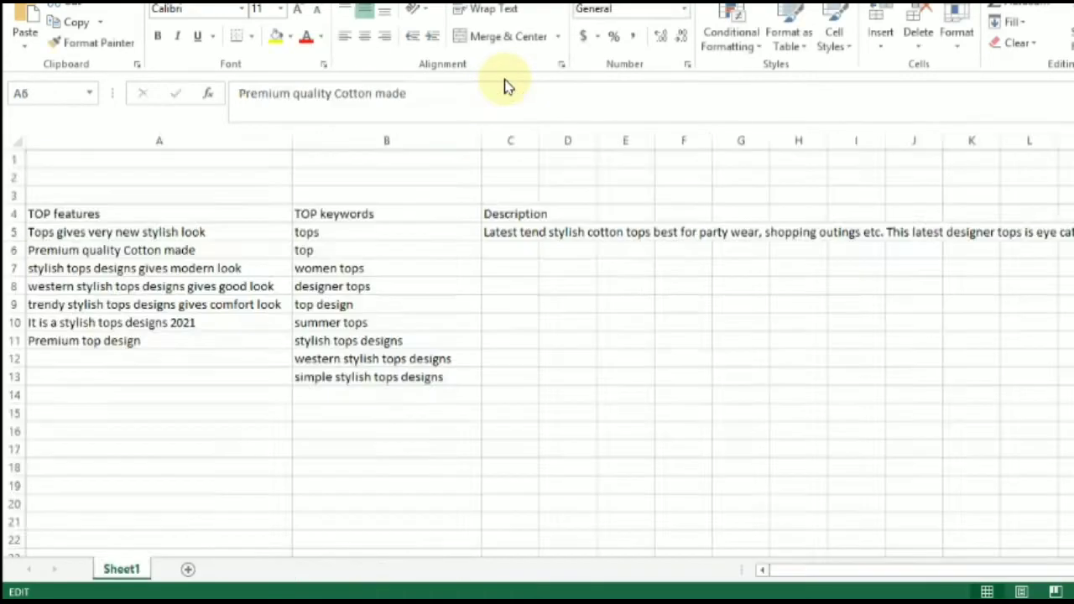
key(Escape)
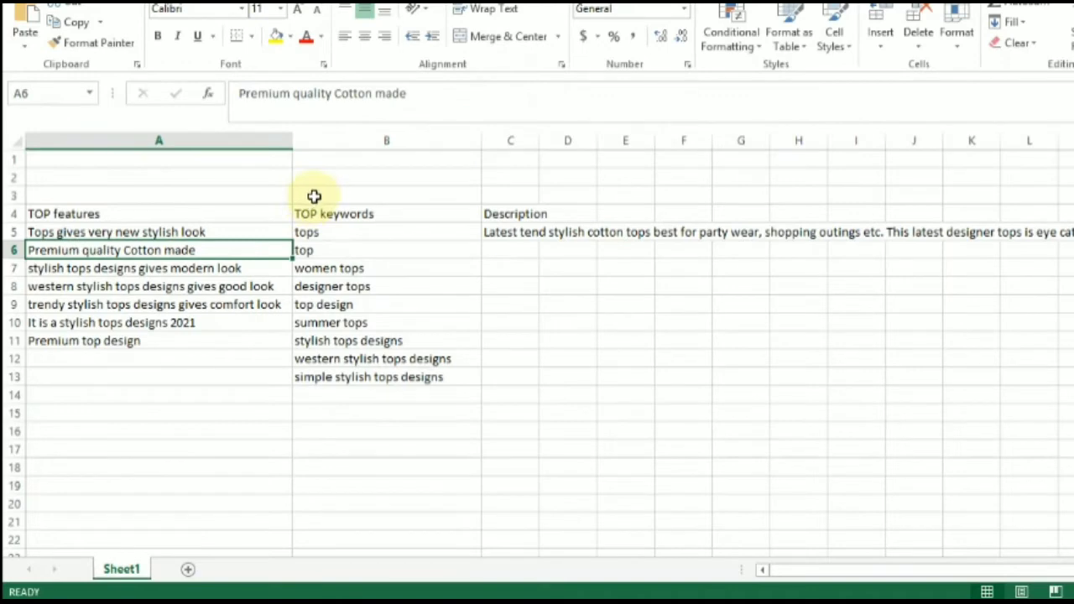
key(Down)
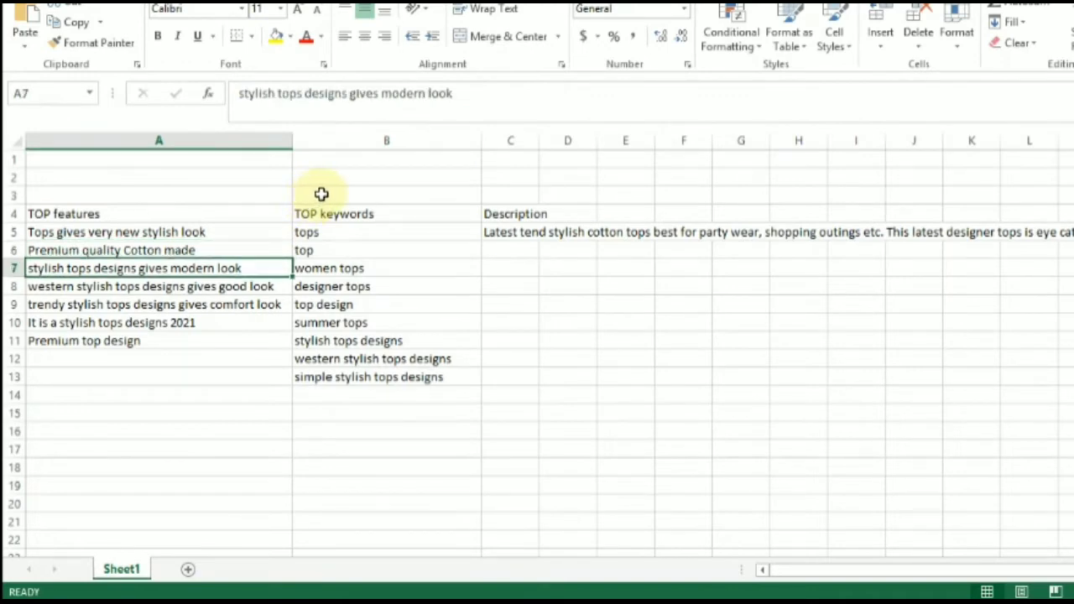
drag(477, 95, 245, 87)
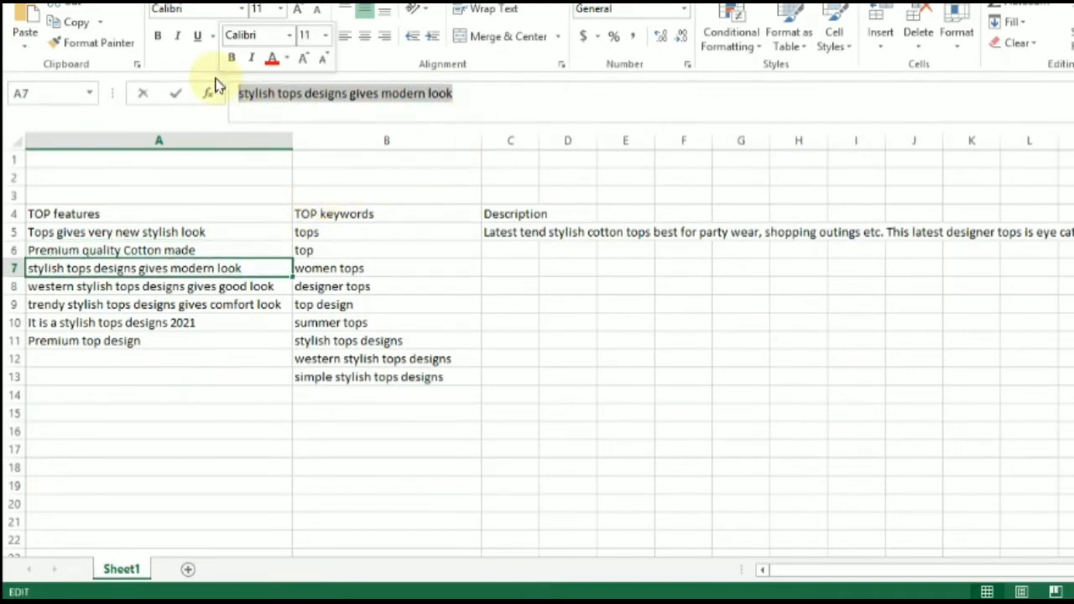
key(ctrl+c)
key(Escape)
key(alt+Tab)
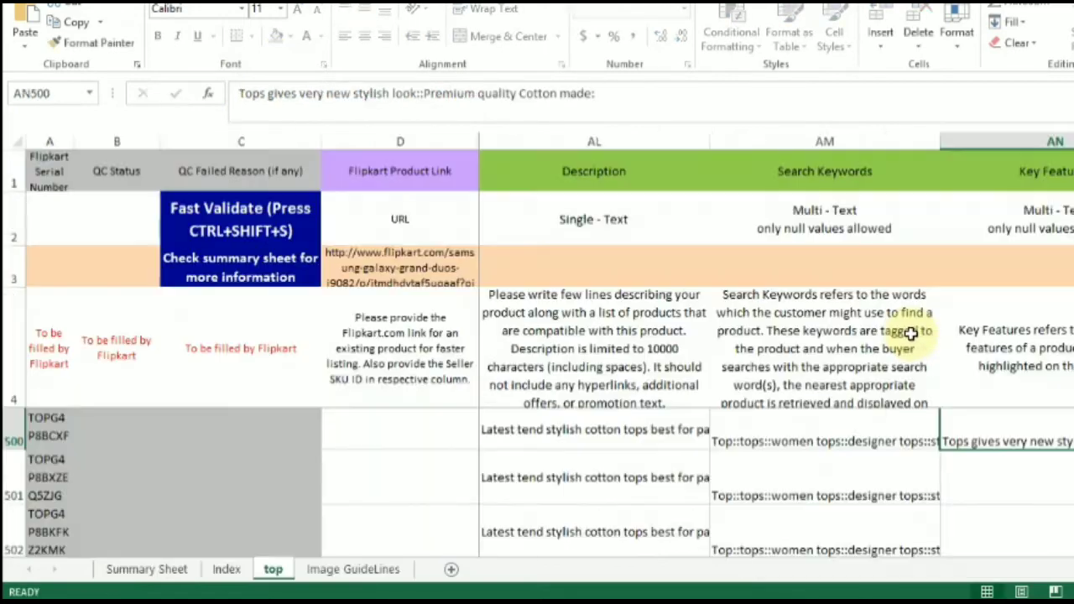
click(633, 93)
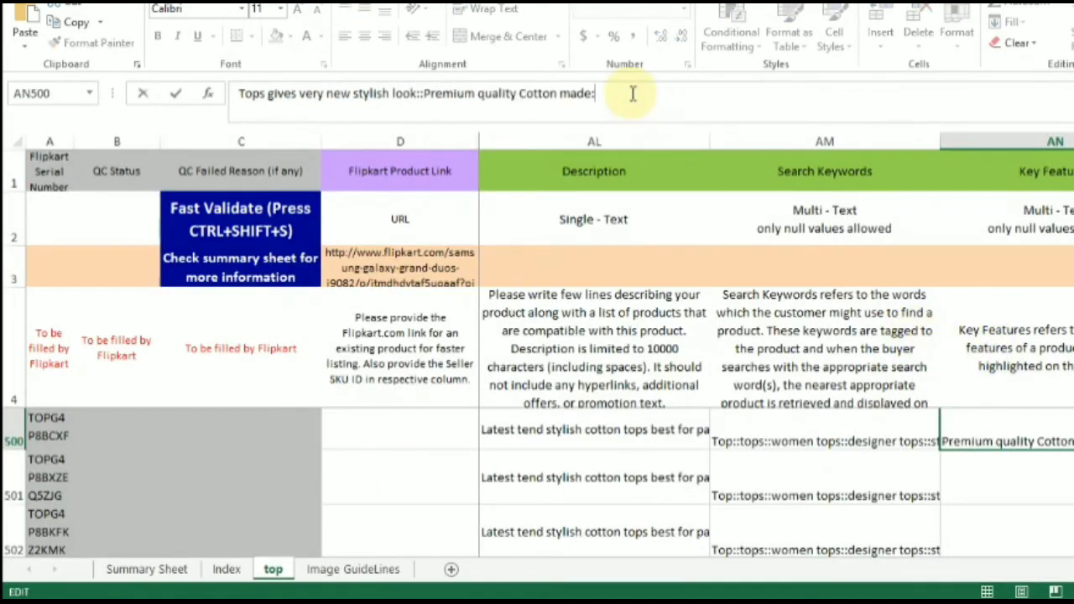
key(ctrl+v)
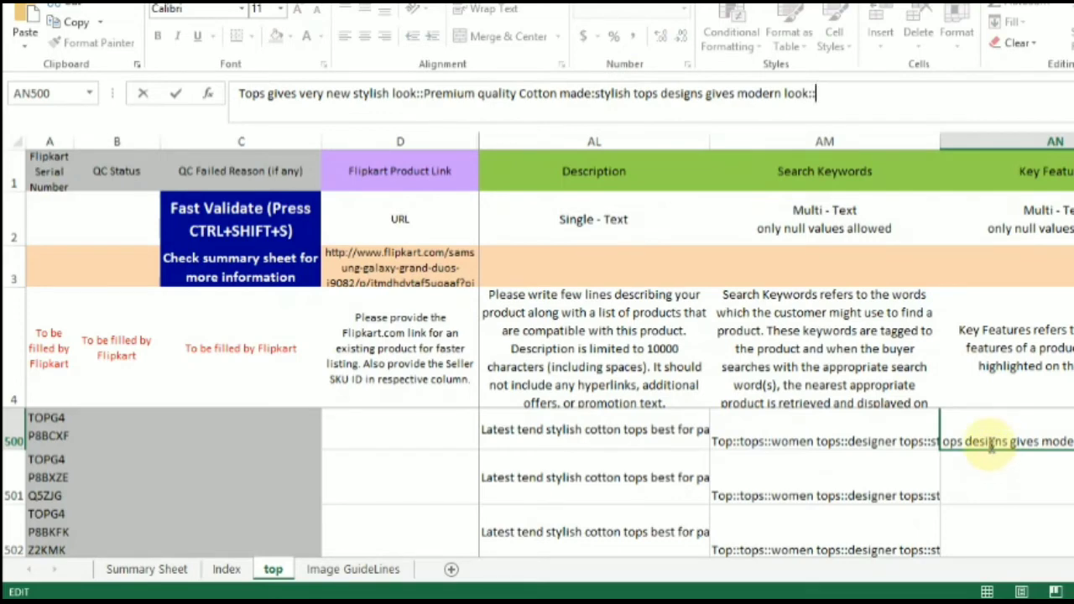
click(595, 94)
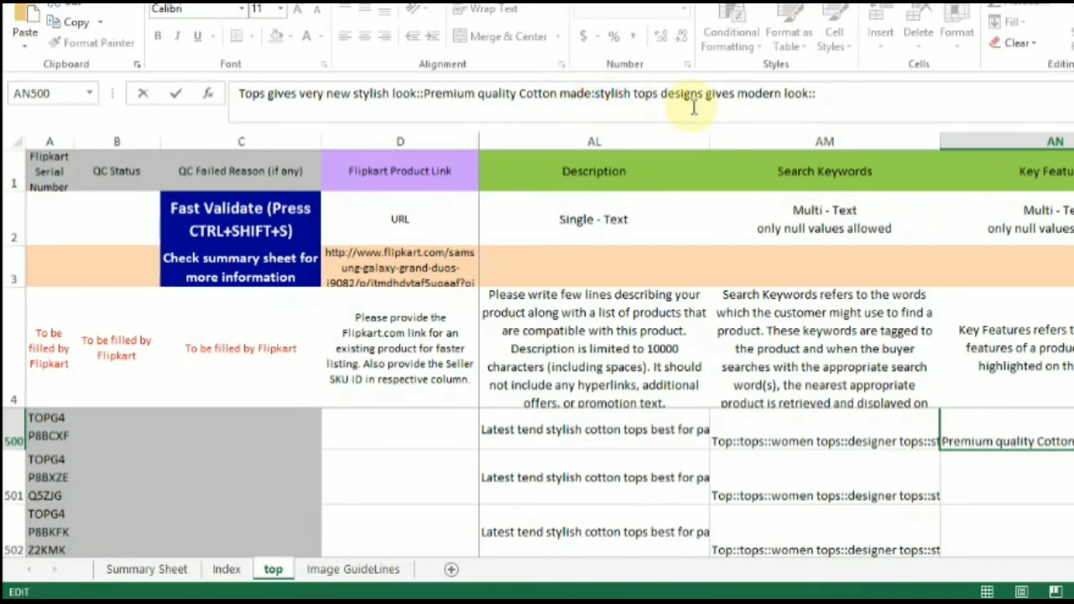
text(:)
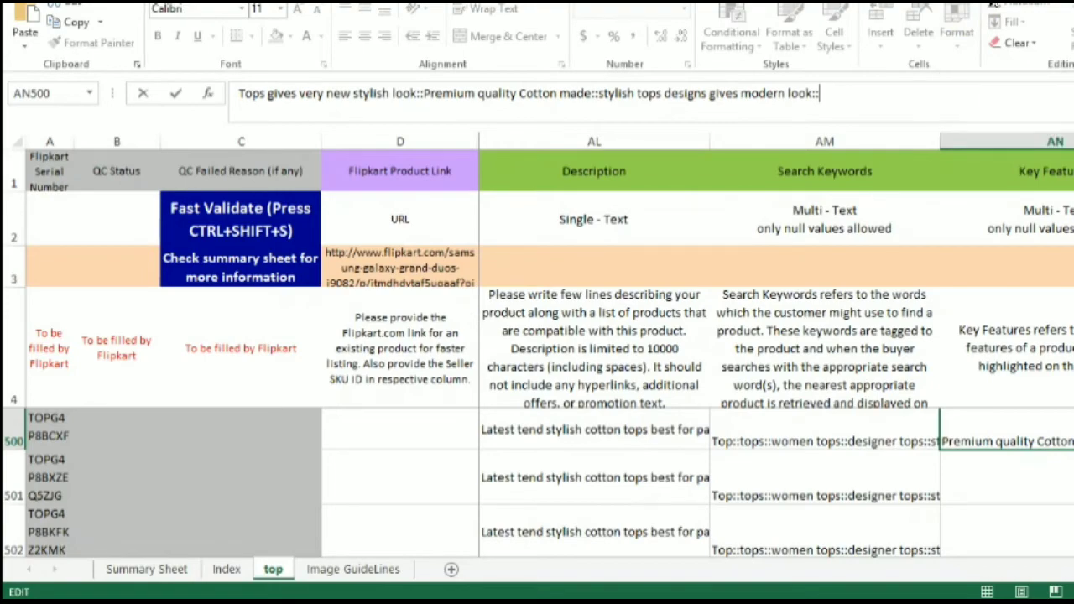
Append "western stylish tops designs gives good look::" from tops description.xlsx to the catalog's Key Features cell AN500.
key(alt+Tab)
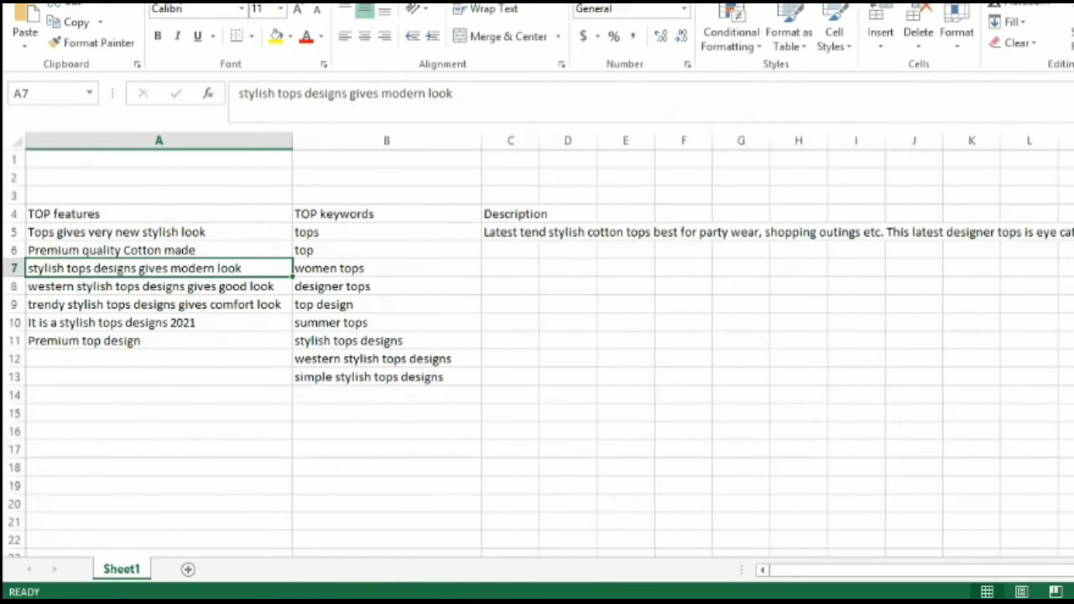
click(111, 282)
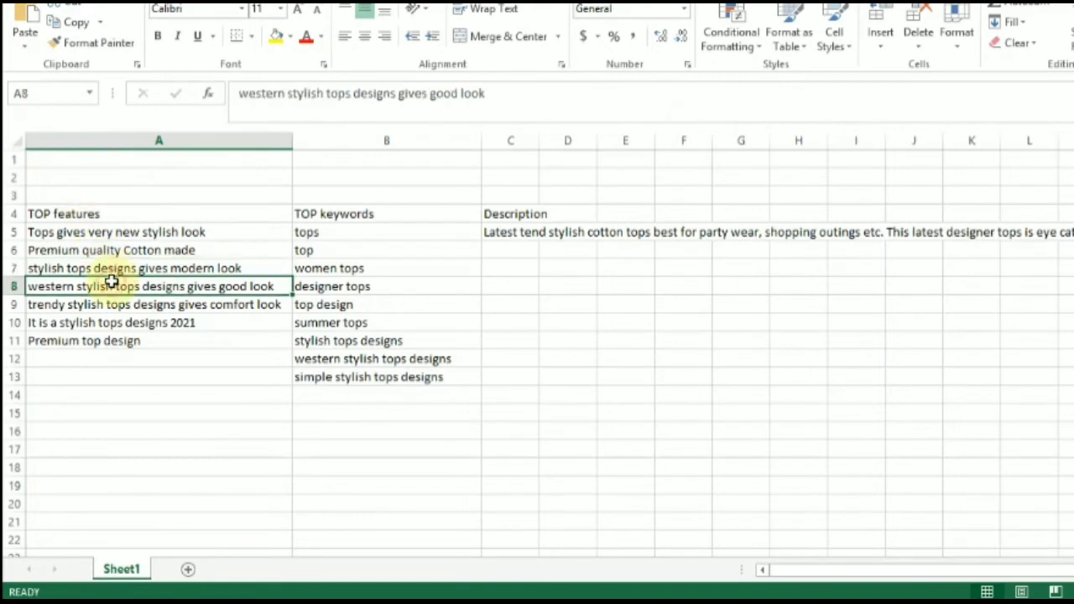
drag(513, 92, 212, 93)
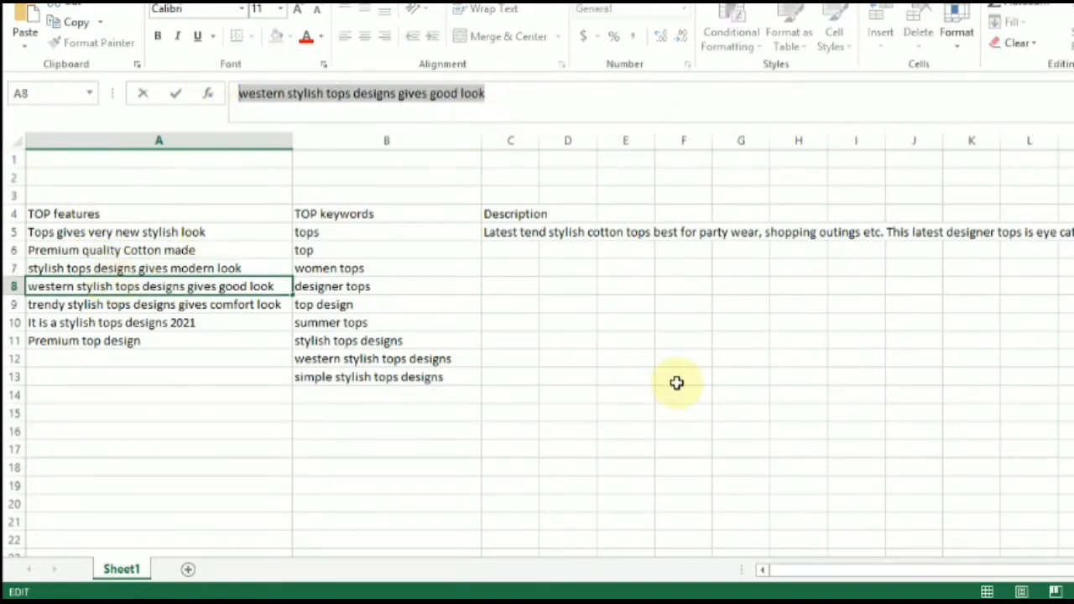
click(847, 545)
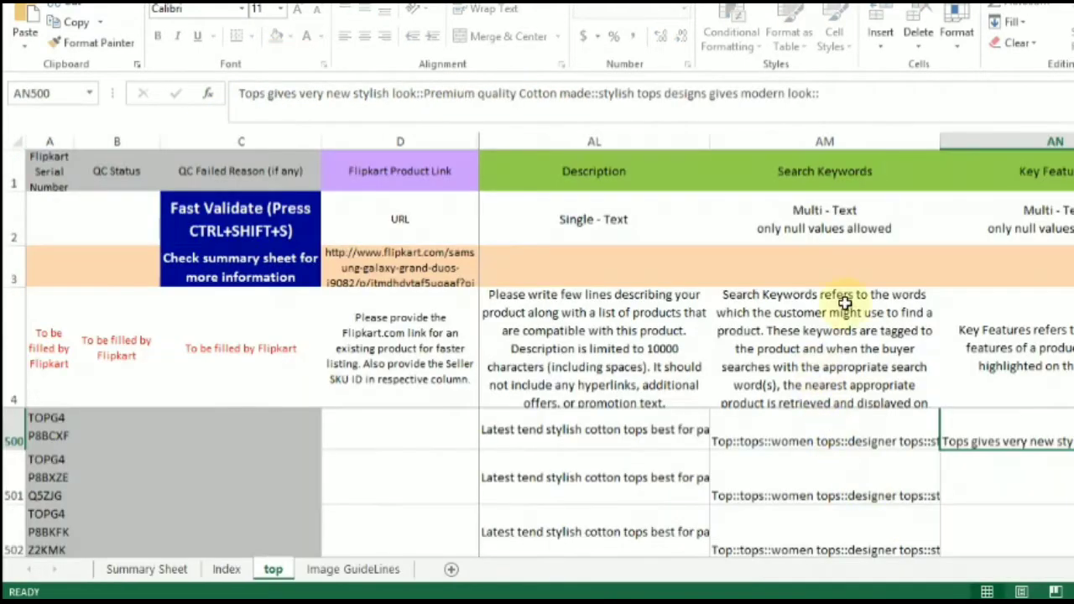
click(883, 98)
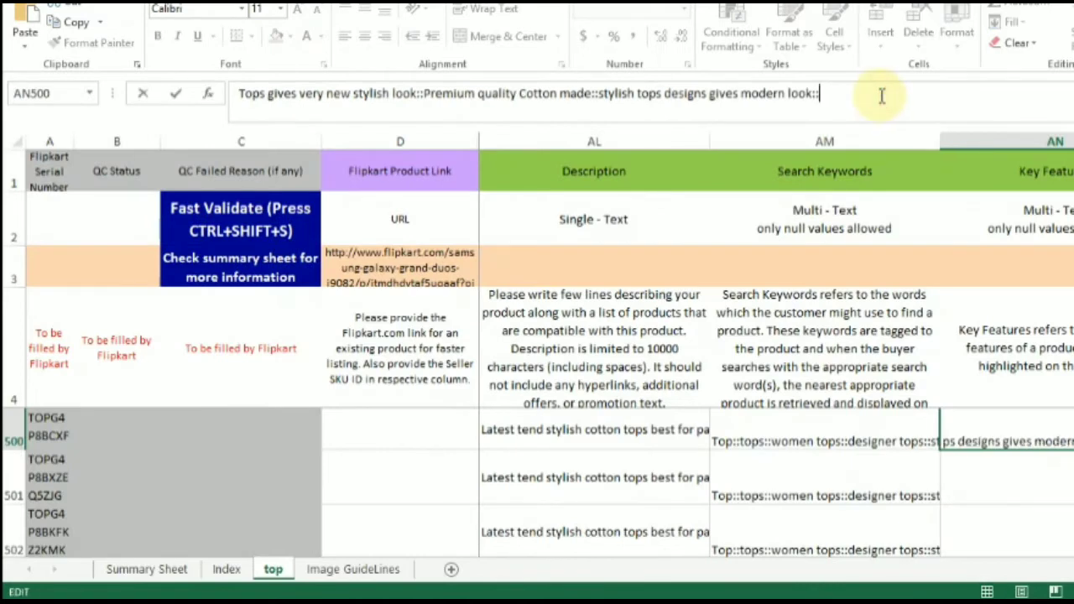
key(ctrl+v)
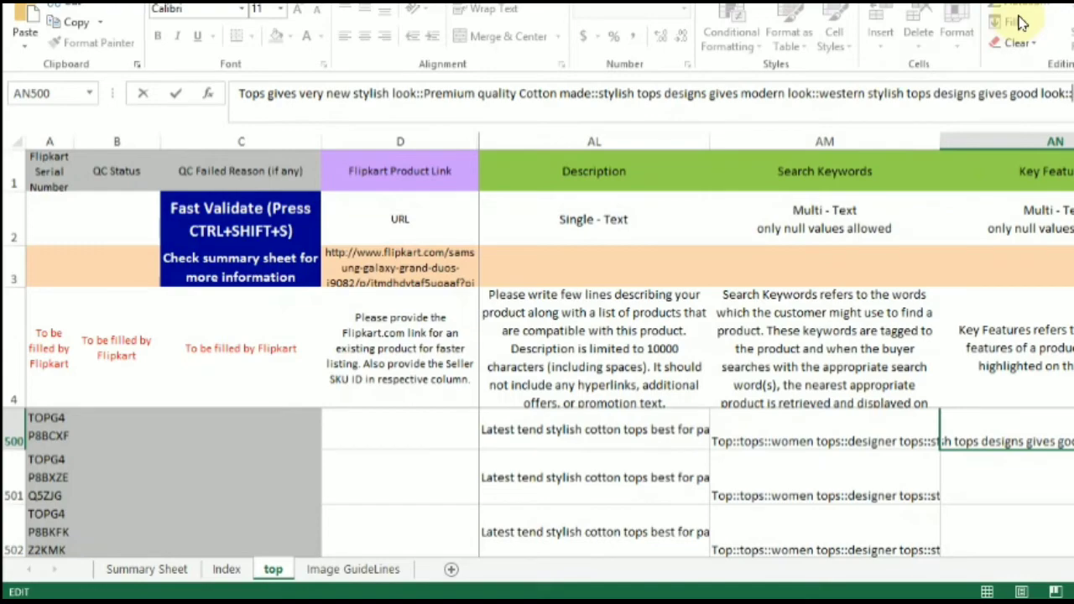
key(Return)
Append "trendy stylish tops designs gives comfort look" from the TOP features list as the final entry in Key Features AN500.
key(alt+Tab)
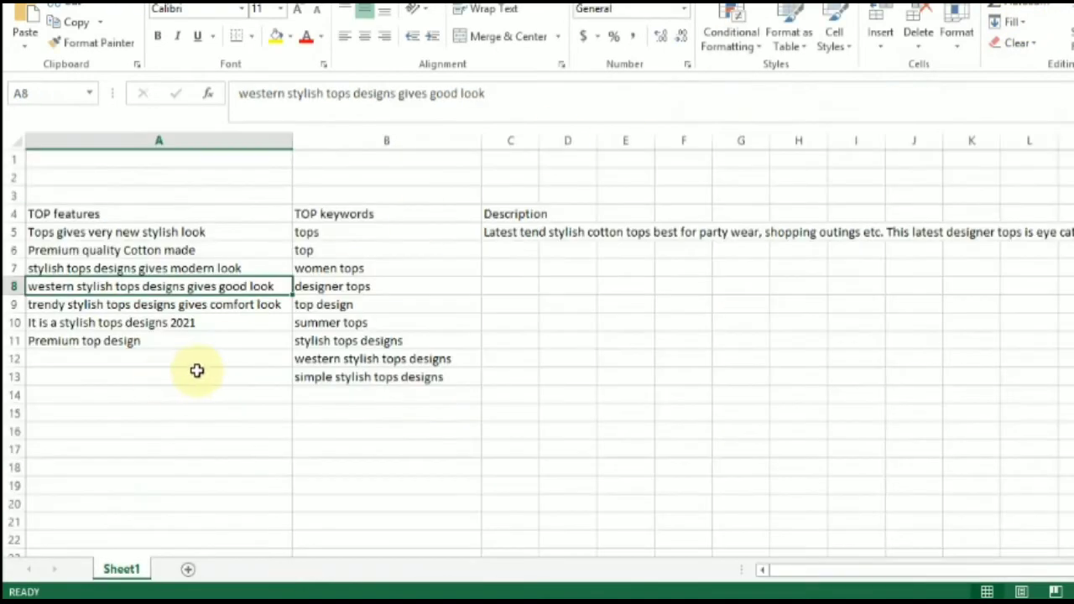
click(108, 307)
drag(527, 96, 203, 61)
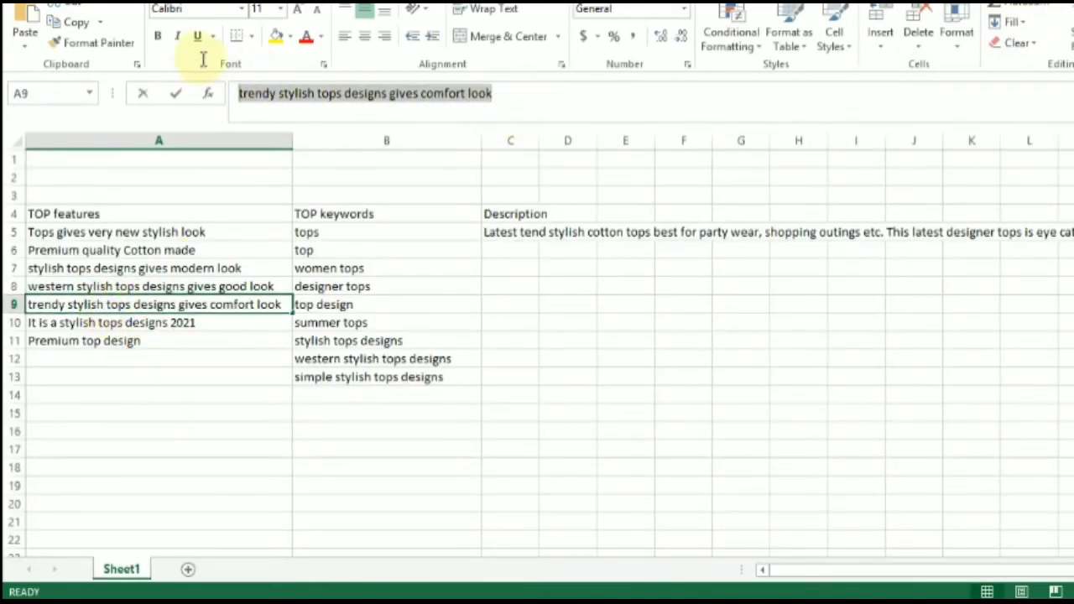
key(Escape)
key(alt+Tab)
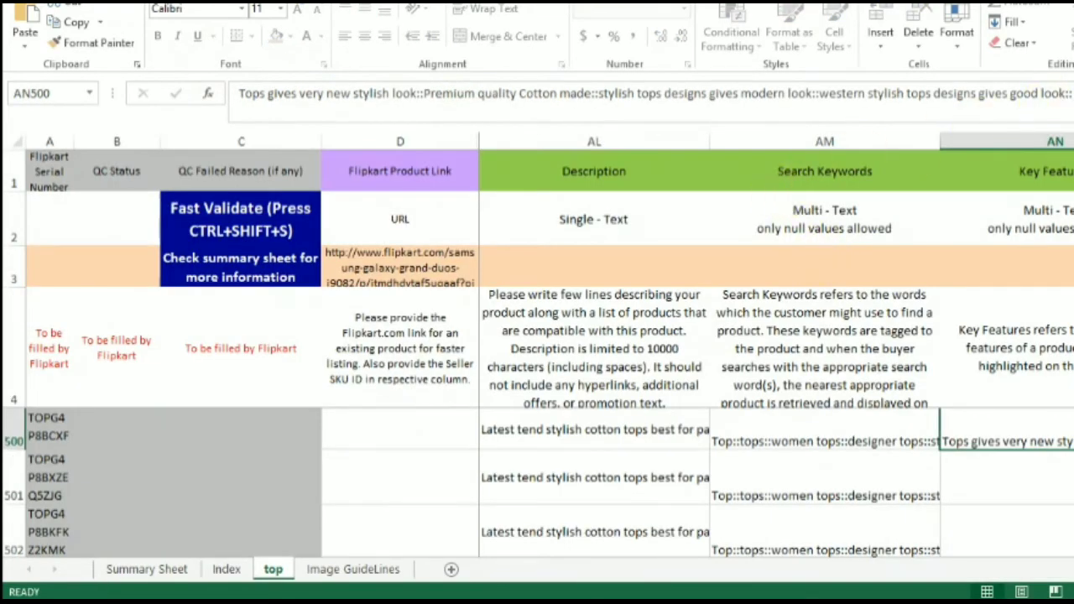
click(1065, 93)
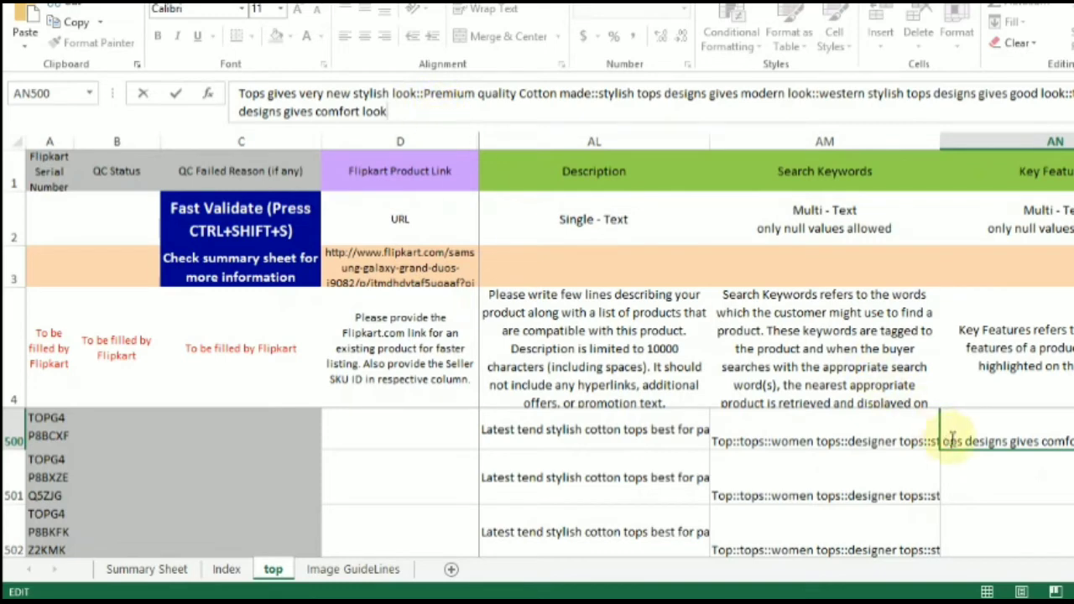
click(979, 469)
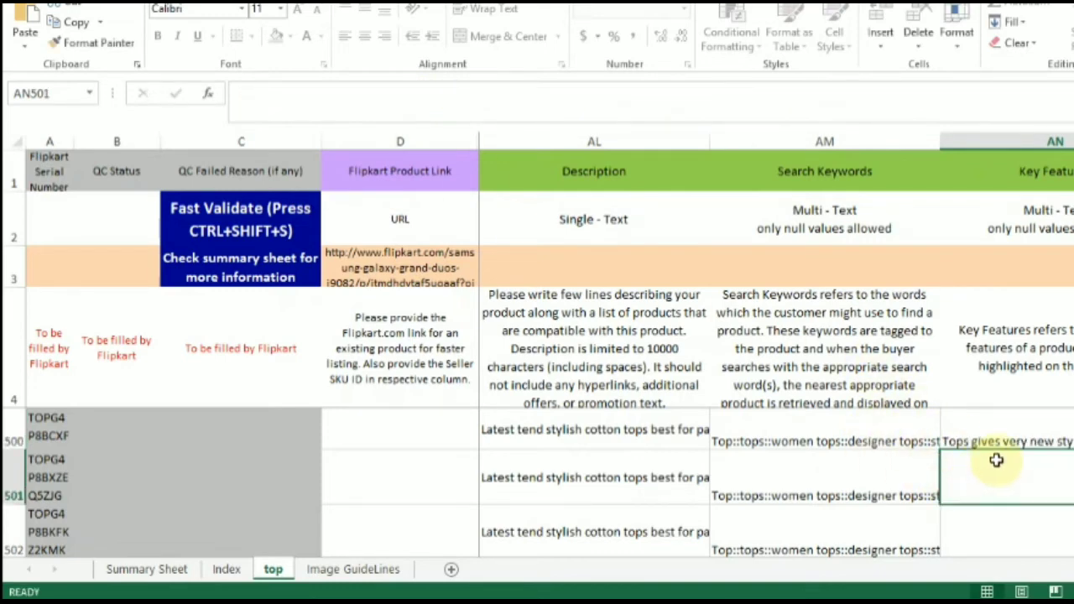
Copy the complete Key Features entry from AN500 into the last product's cell, AN504.
key(Up)
key(ctrl+c)
key(Left)
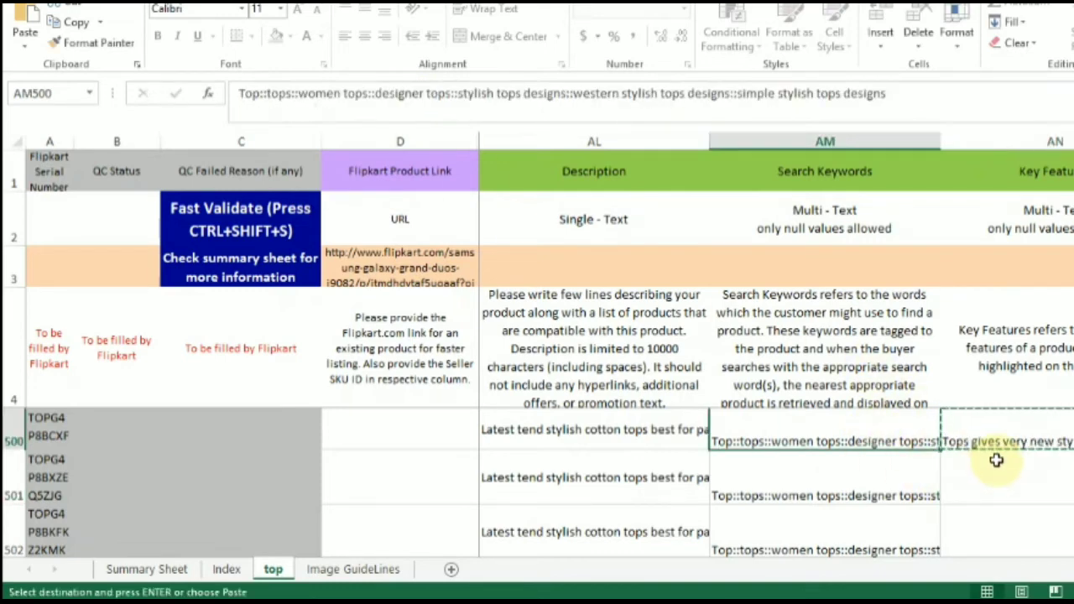
click(996, 460)
key(Left)
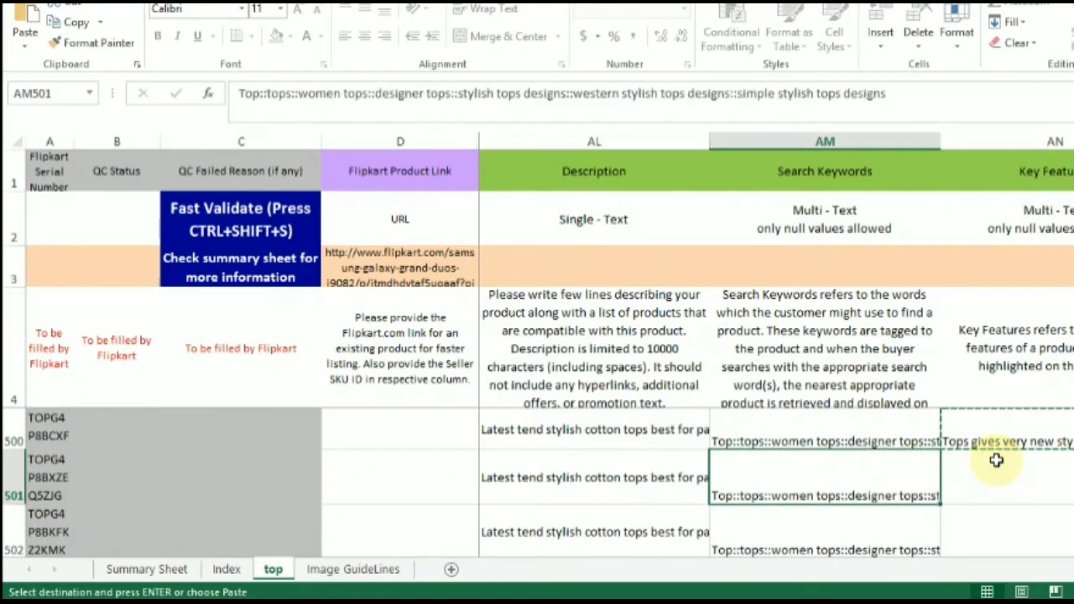
key(ctrl+Down)
key(Right)
key(ctrl+v)
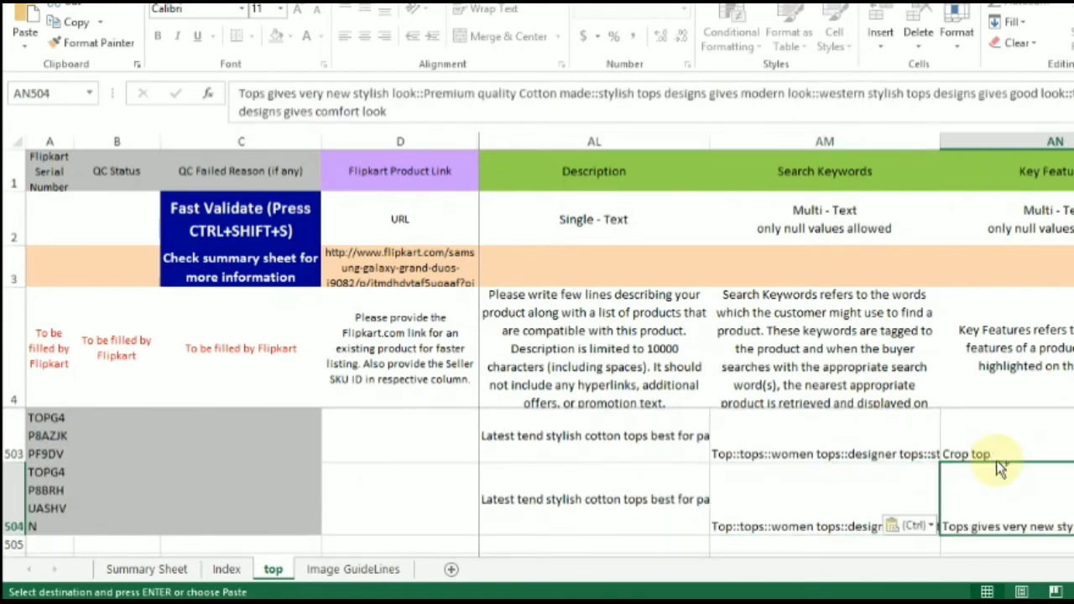
key(ctrl+shift+Up)
key(shift+Down)
key(shift+Down)
key(shift+Down)
key(shift+Down)
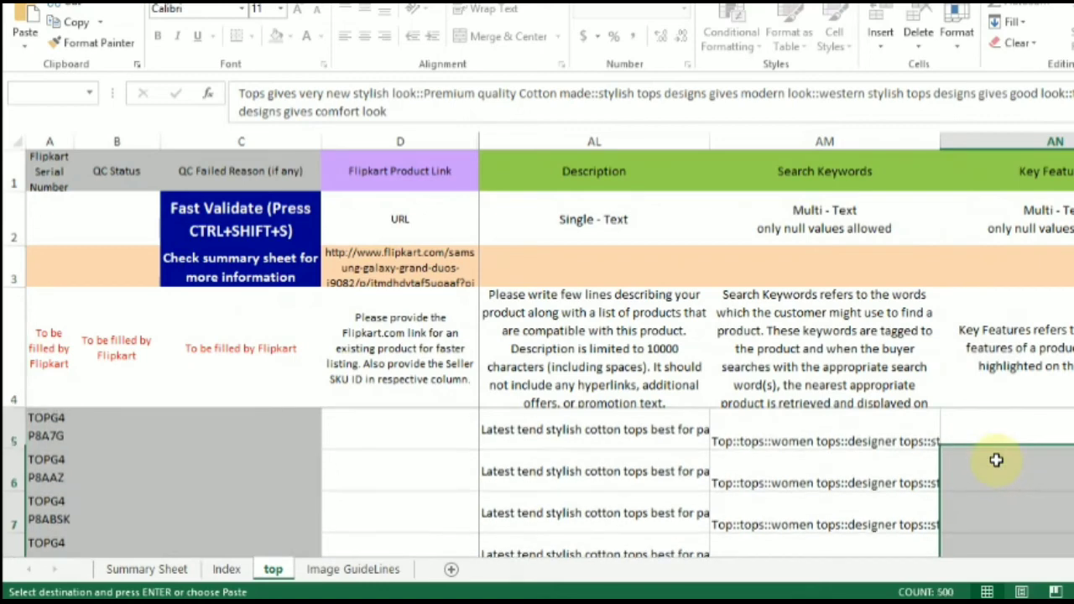
key(shift+Up)
key(shift+Down)
key(Up)
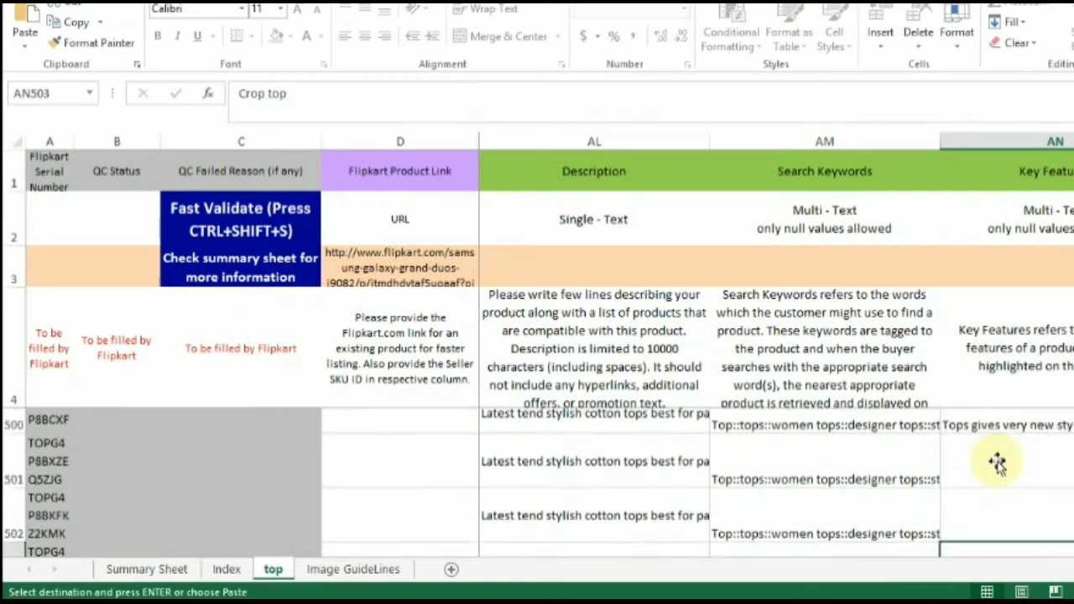
Paste the copied Key Features entry into the first product's cell, AN5.
key(ctrl+Up)
key(Down)
key(Down)
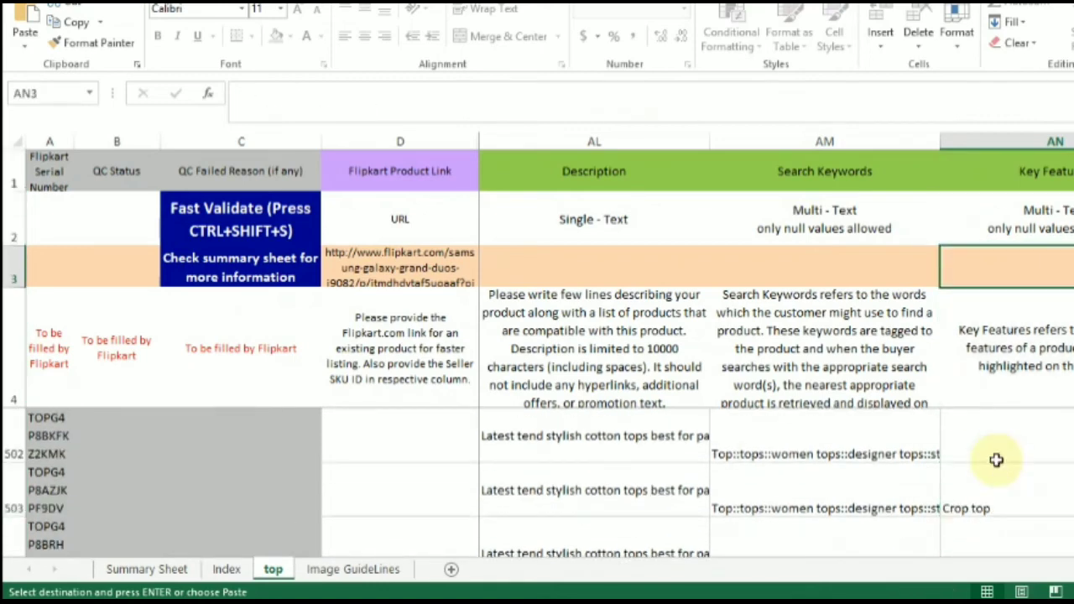
key(Down)
key(Down)
key(Up)
key(Down)
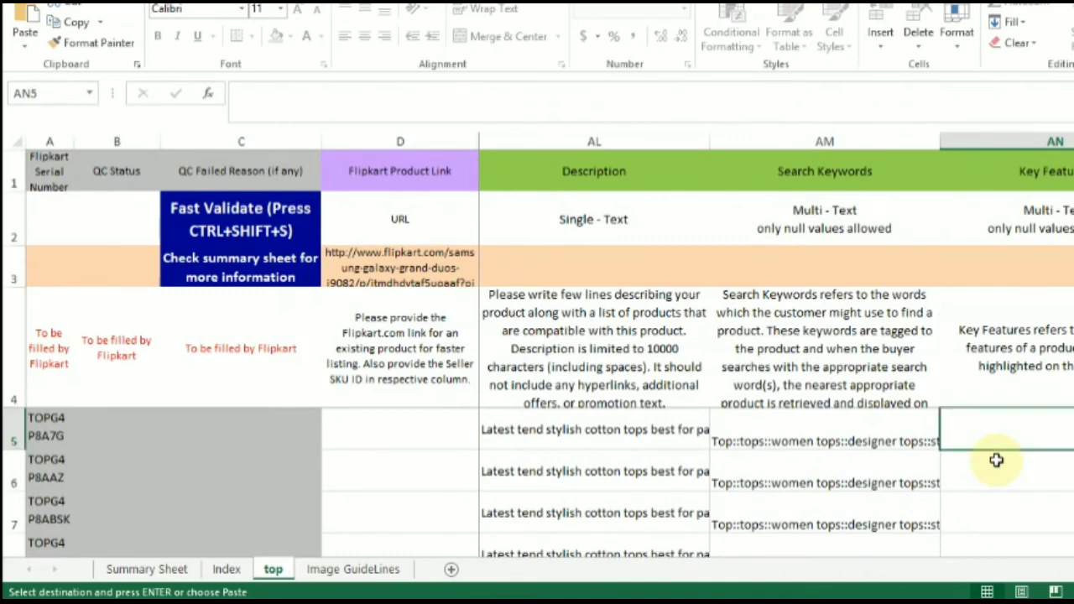
key(ctrl+v)
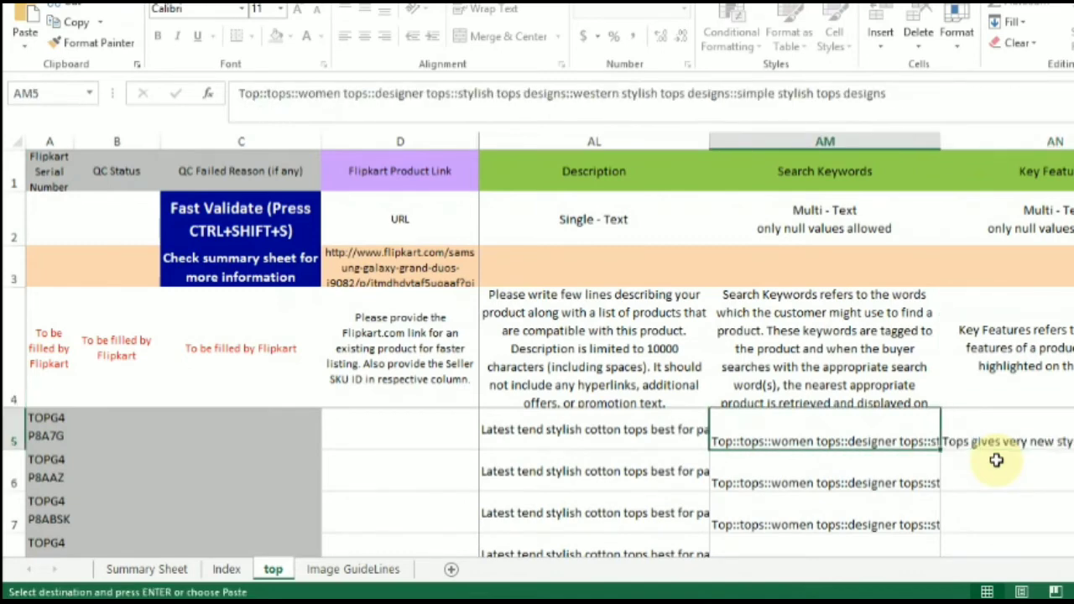
Fill the Key Features column from AN5 down to AN504 with the copied entry for all products.
key(ctrl+Down)
key(Right)
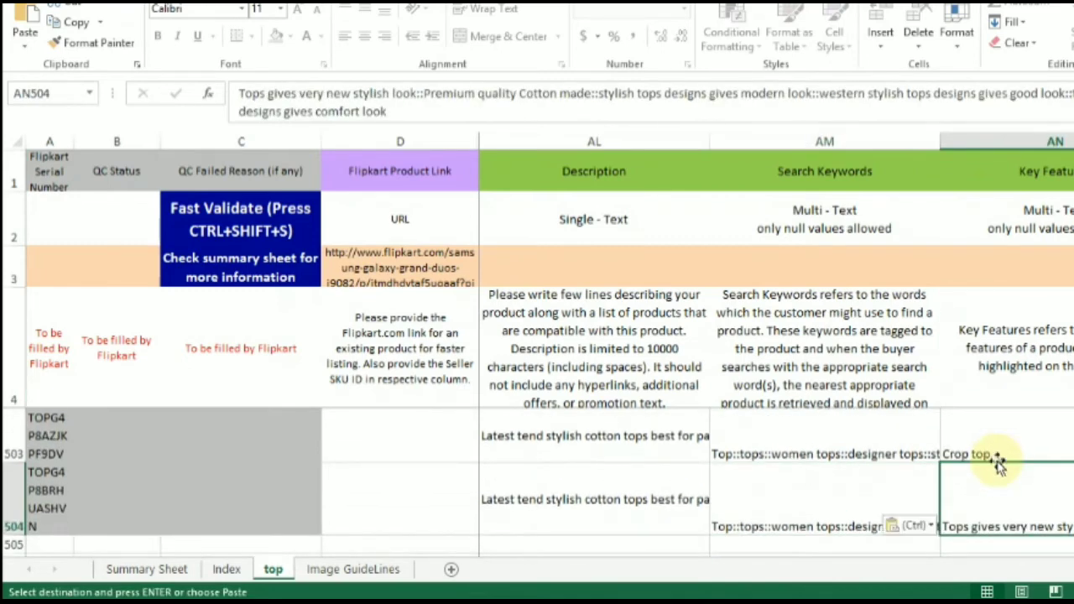
key(ctrl+shift+Up)
key(shift+Down)
key(shift+Down)
key(shift+Down)
key(shift+Down)
key(shift+Down)
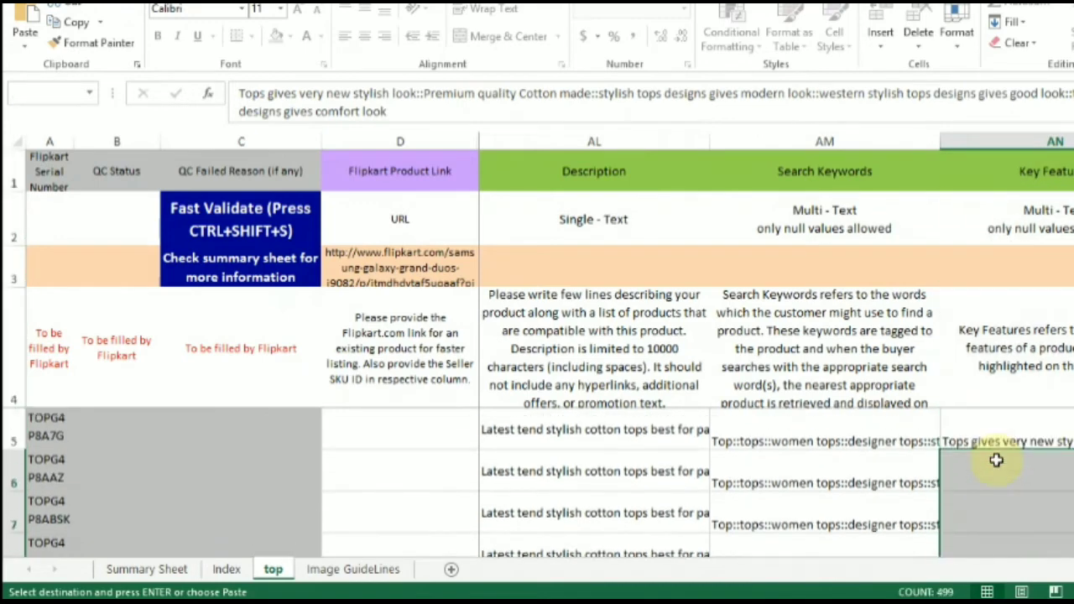
key(shift+Up)
key(Return)
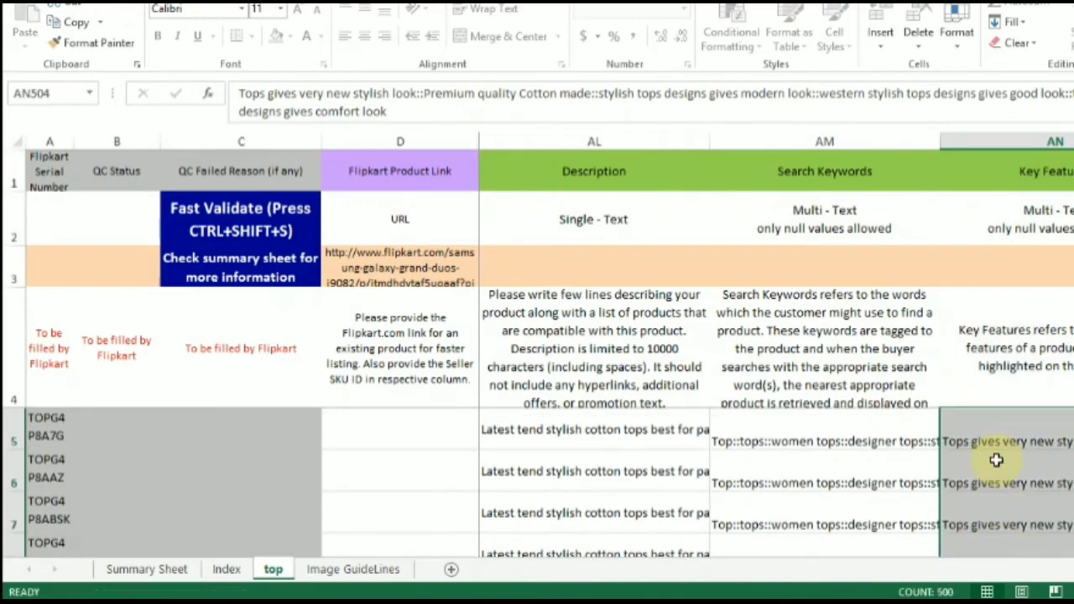
Save the updated top catalog workbook.
click(676, 431)
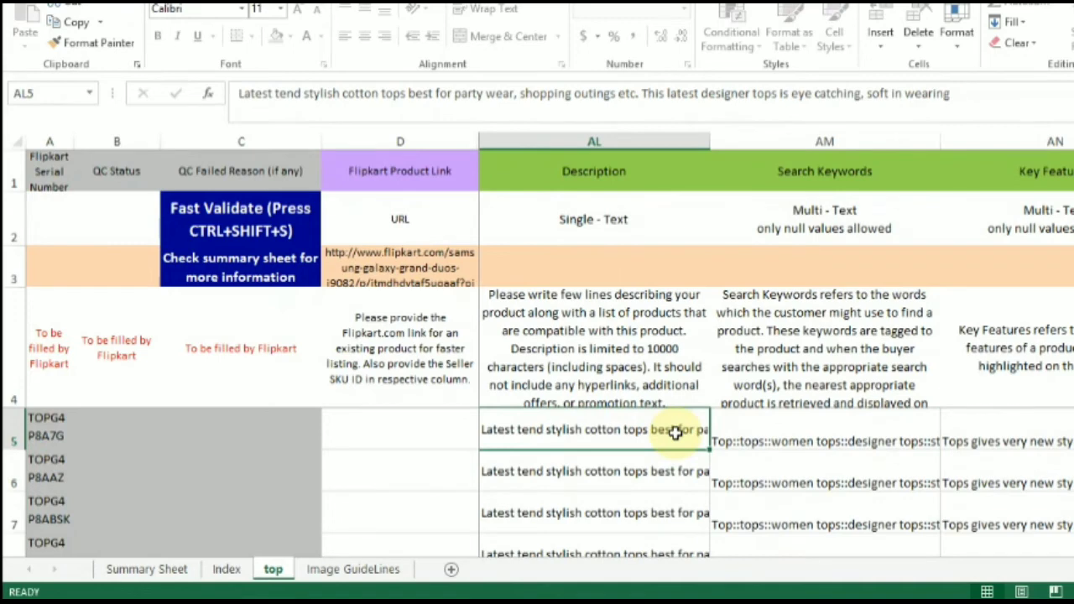
key(ctrl+s)
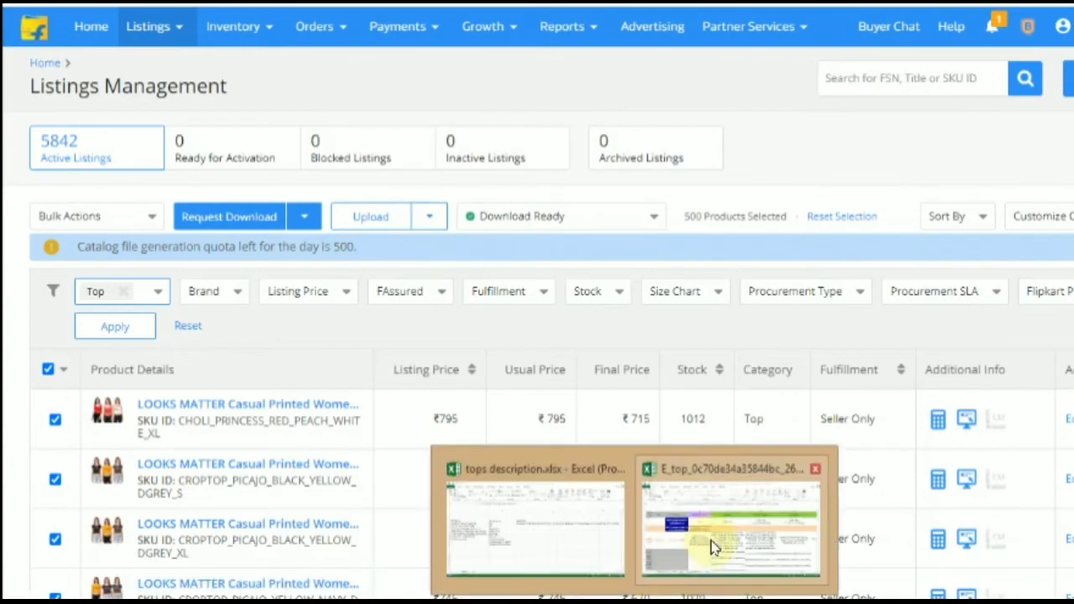
click(714, 542)
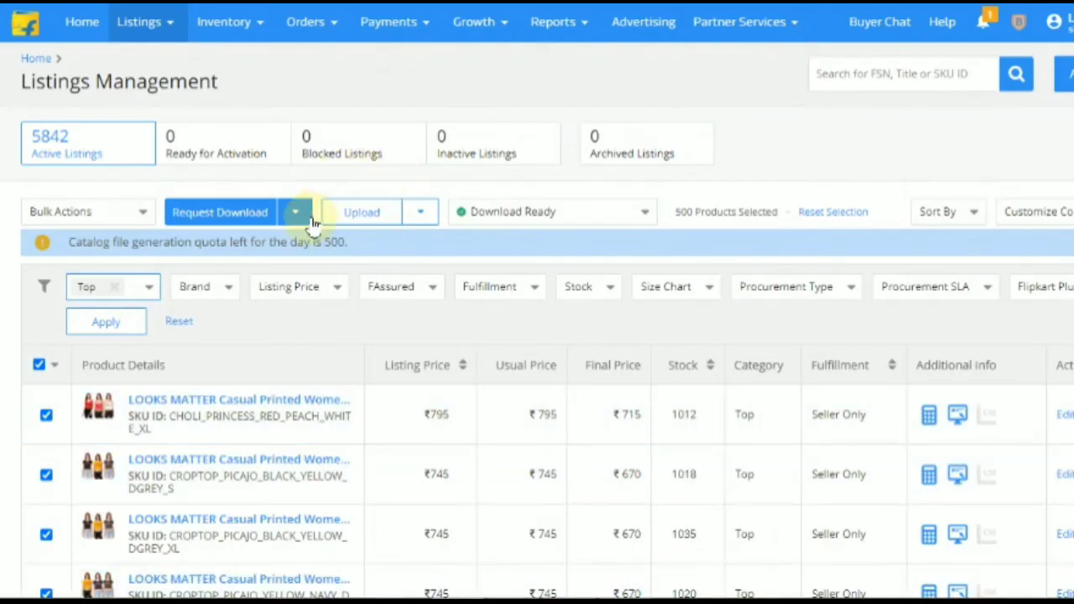
Upload the updated top catalog workbook E_top_0c70de34a35844bc_2607-1021FK_BLKJV9X9AXXQ6.xls from the Downloads folder to Listings Management.
click(419, 211)
click(373, 275)
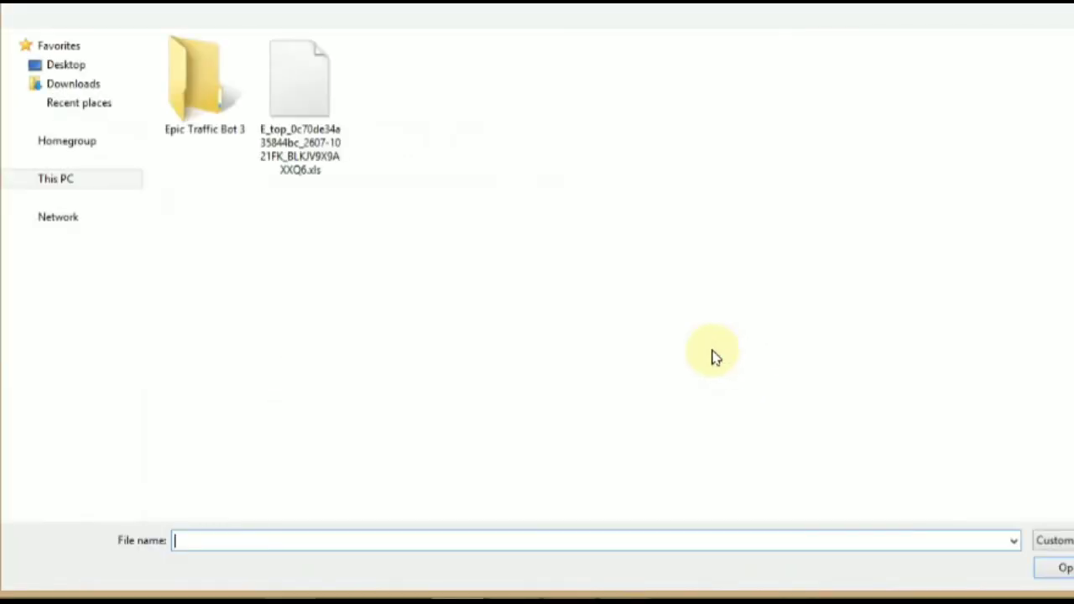
click(72, 236)
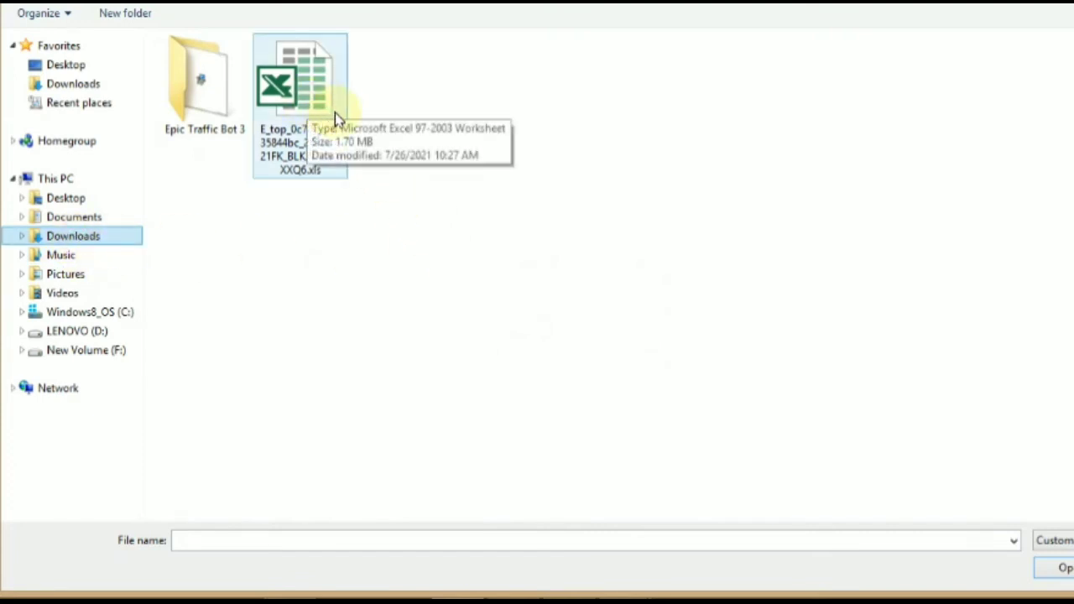
click(306, 113)
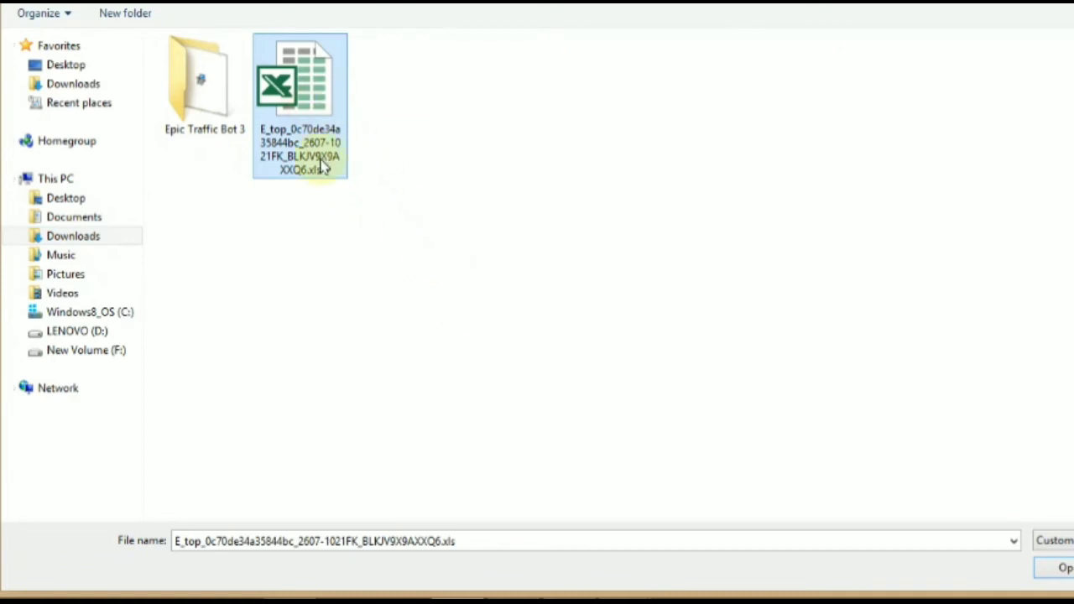
click(1055, 571)
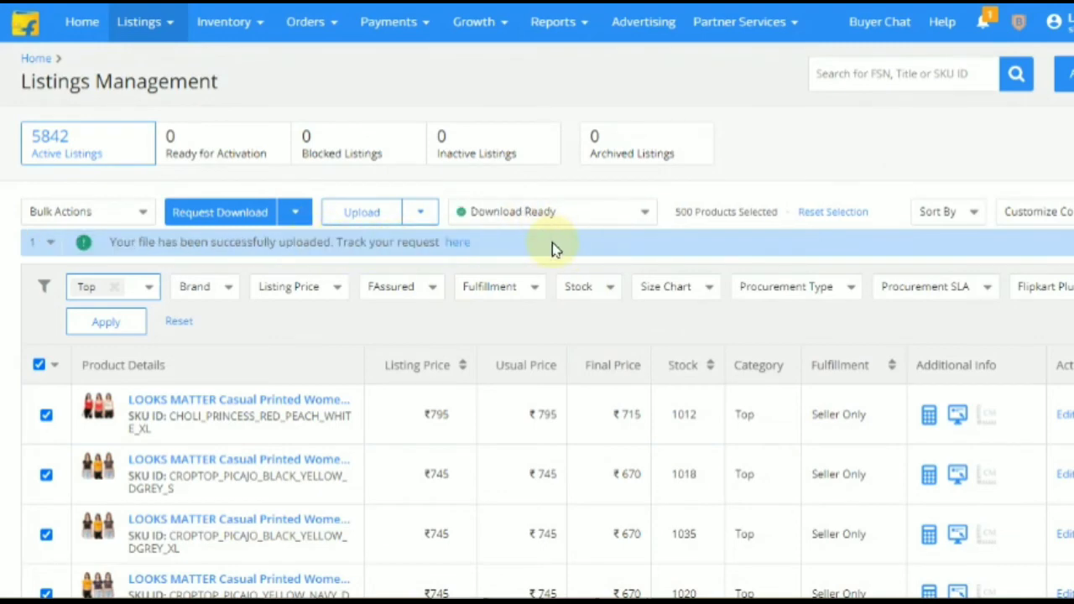
Open the tracking page for the uploaded file's request and examine its entry among the bulk listings in progress.
click(457, 243)
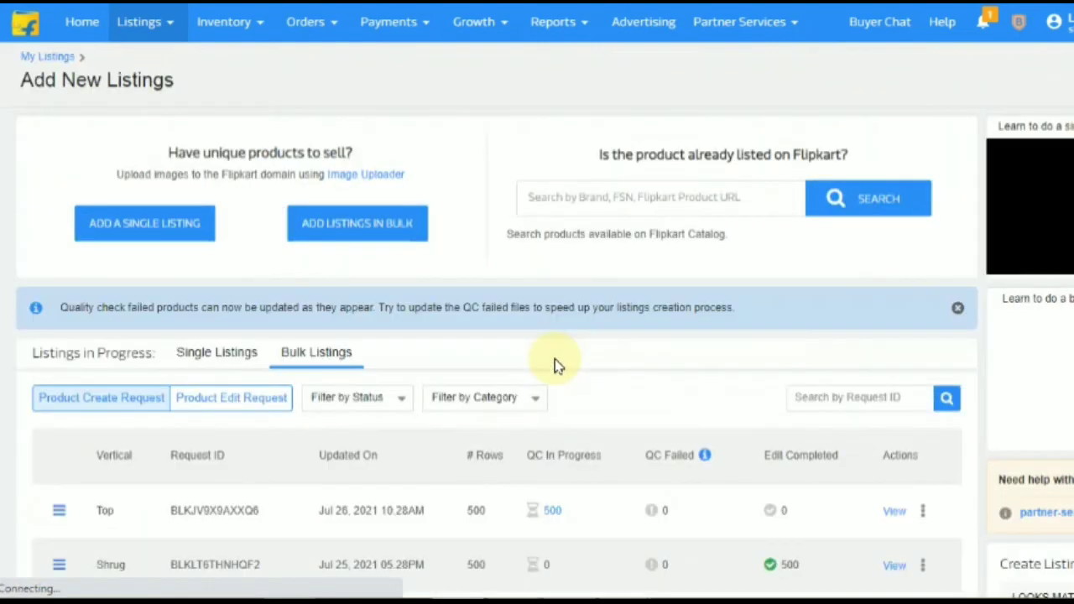
scroll(571, 487, down, 1)
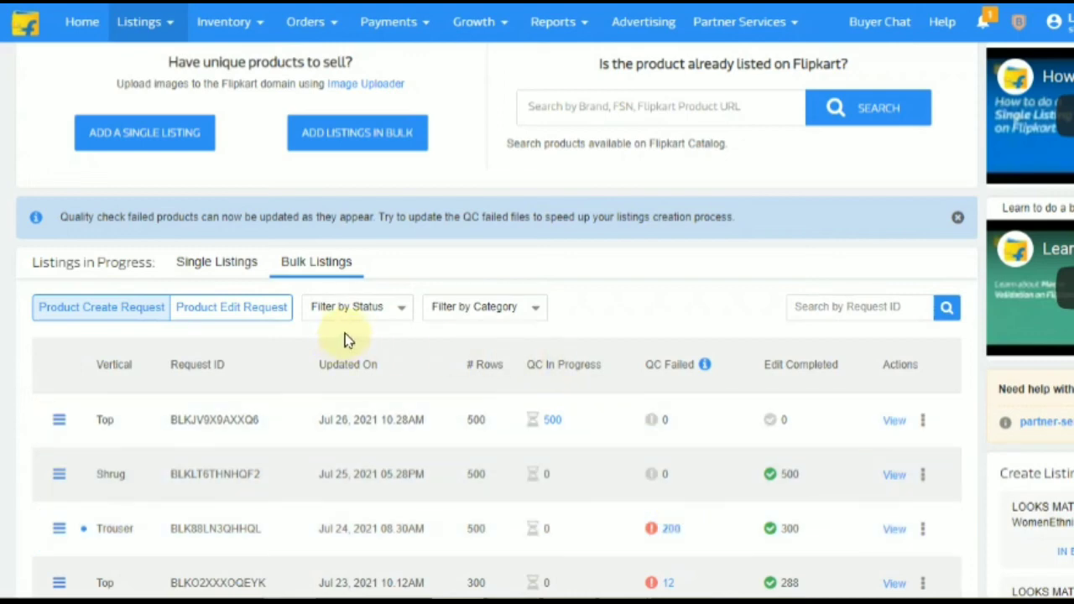
Open Track Approval Requests and display the Product Edit Requests for Bulk Listings to check their QC status.
mouse_move(169, 28)
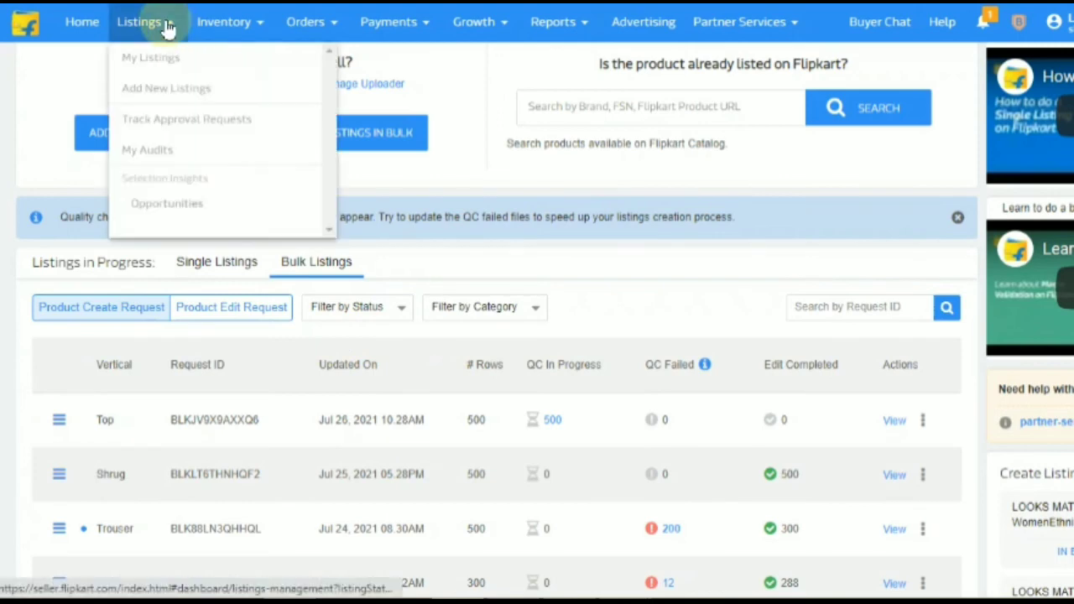
click(155, 130)
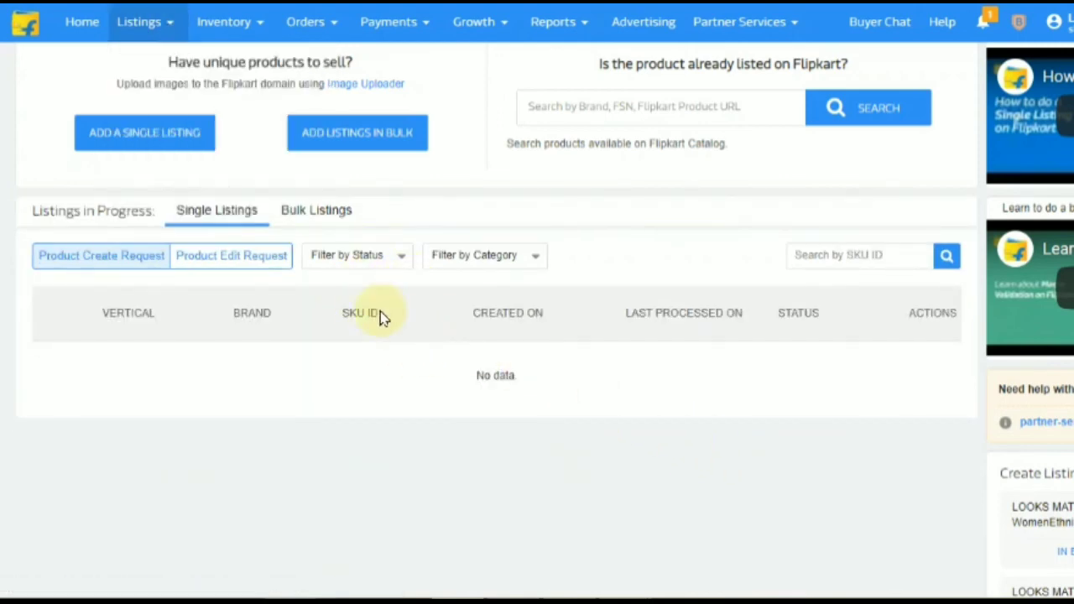
click(312, 211)
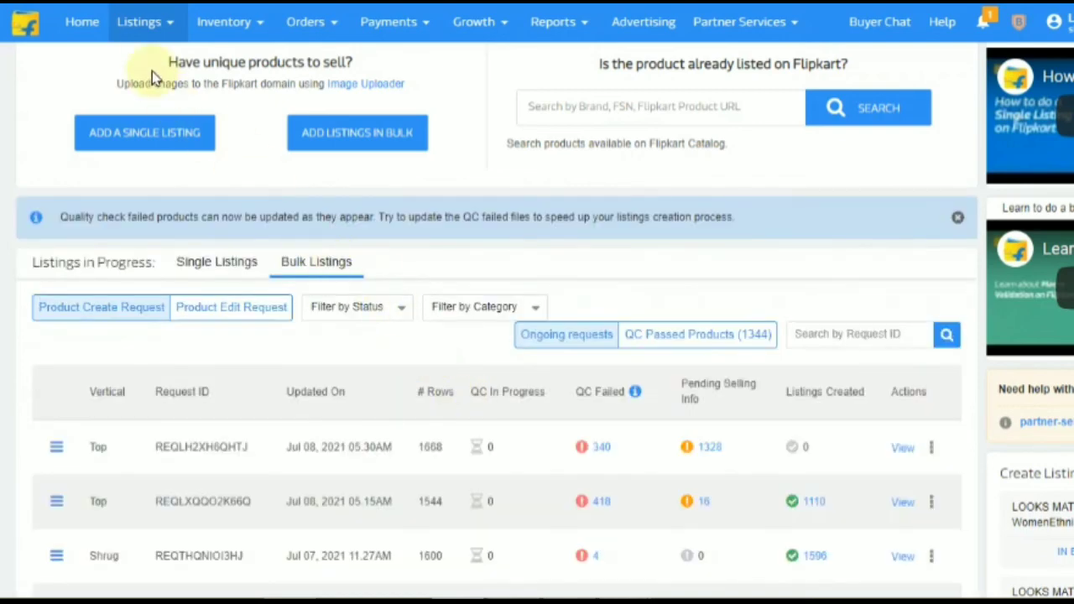
click(261, 307)
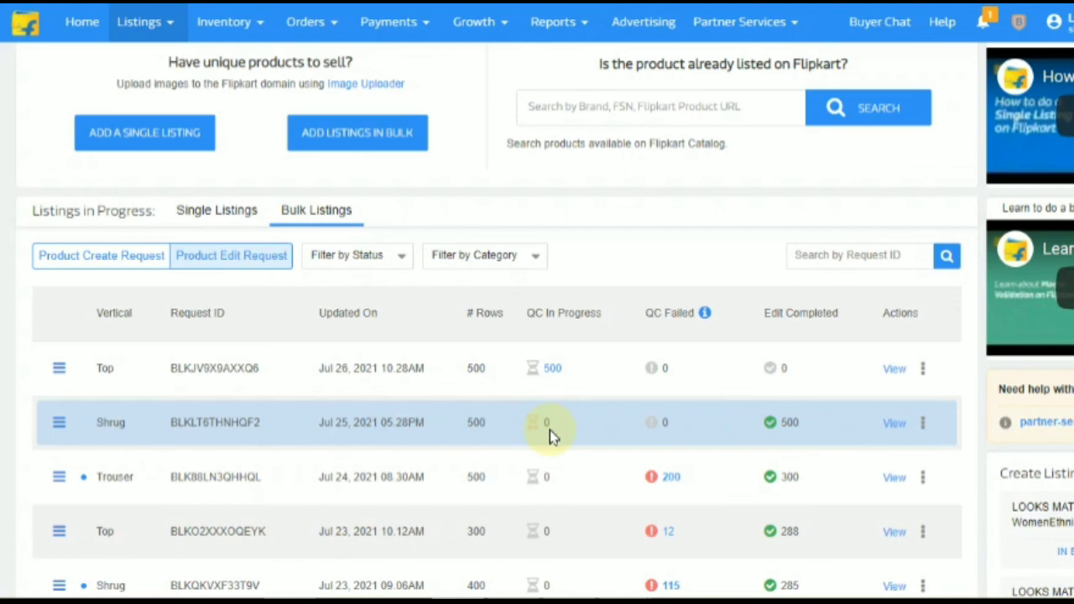
mouse_move(703, 319)
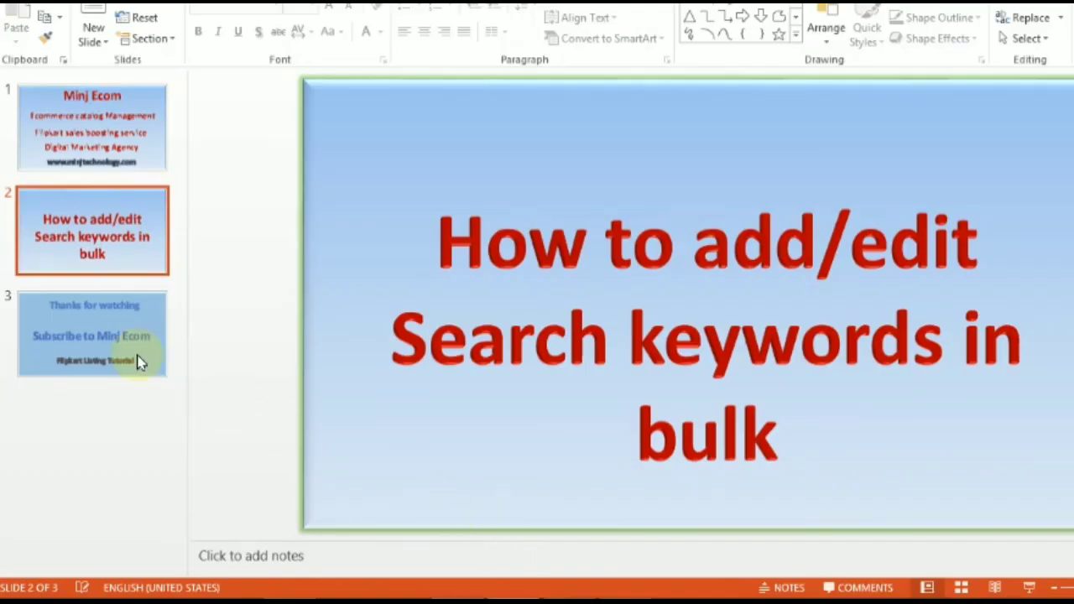
Switch to the PowerPoint presentation and display the closing "Thanks for watching" slide.
click(139, 360)
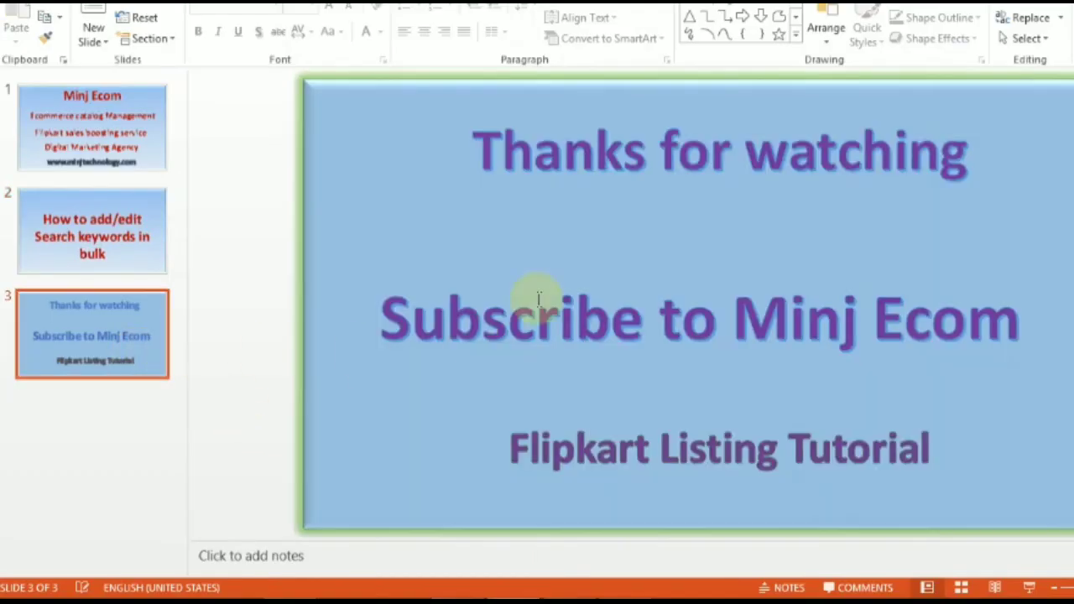